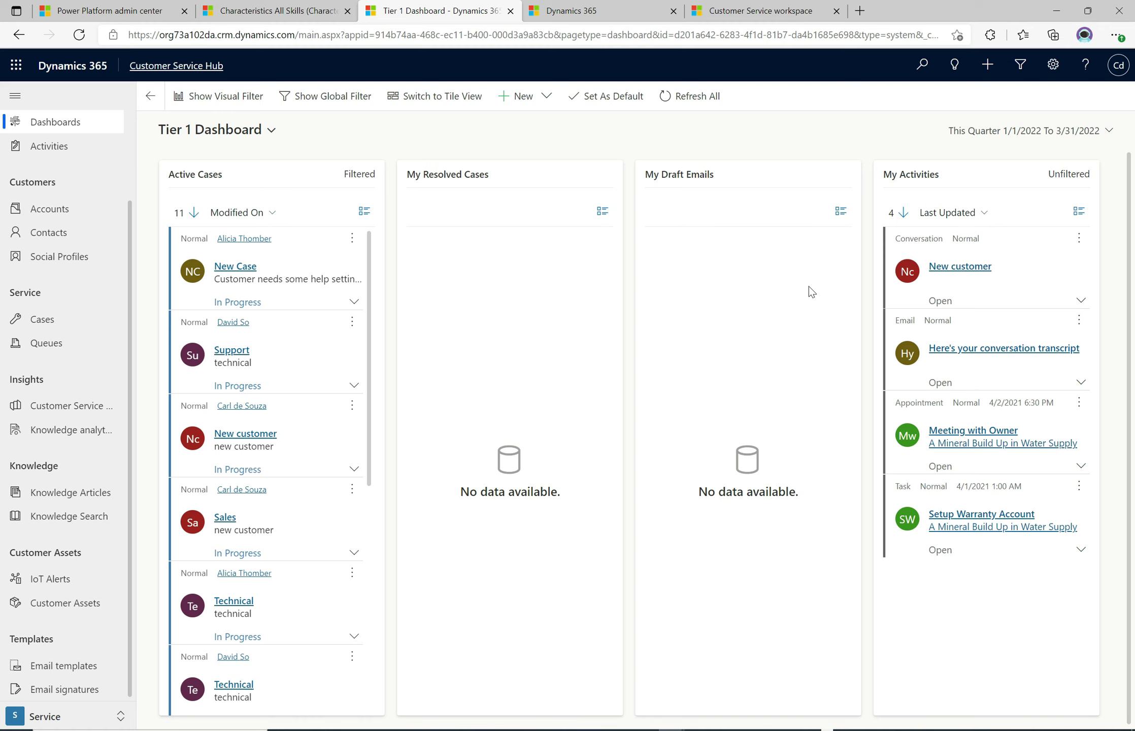
click(178, 69)
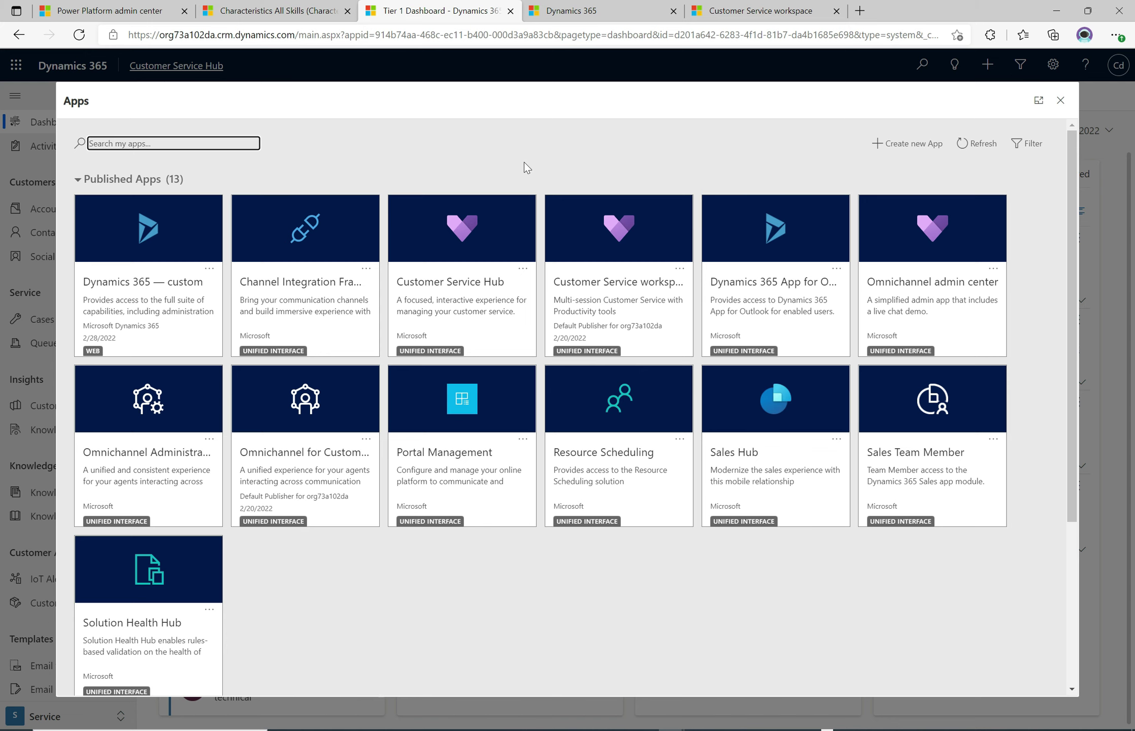
click(1060, 100)
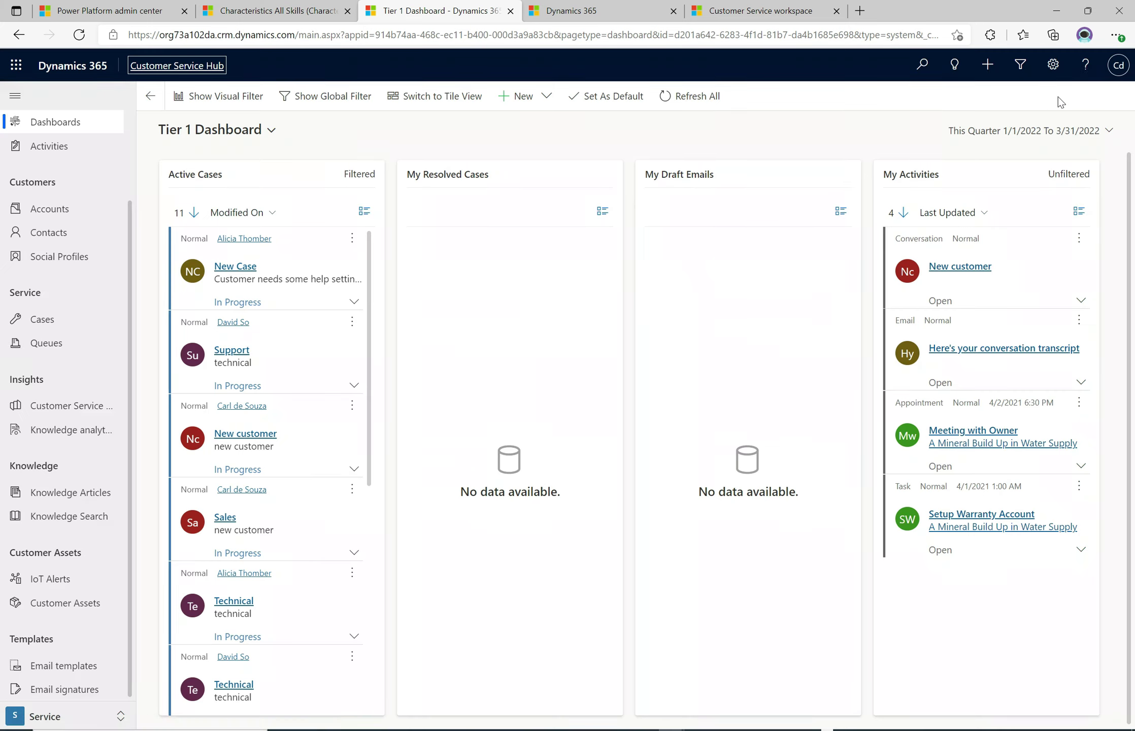
click(390, 138)
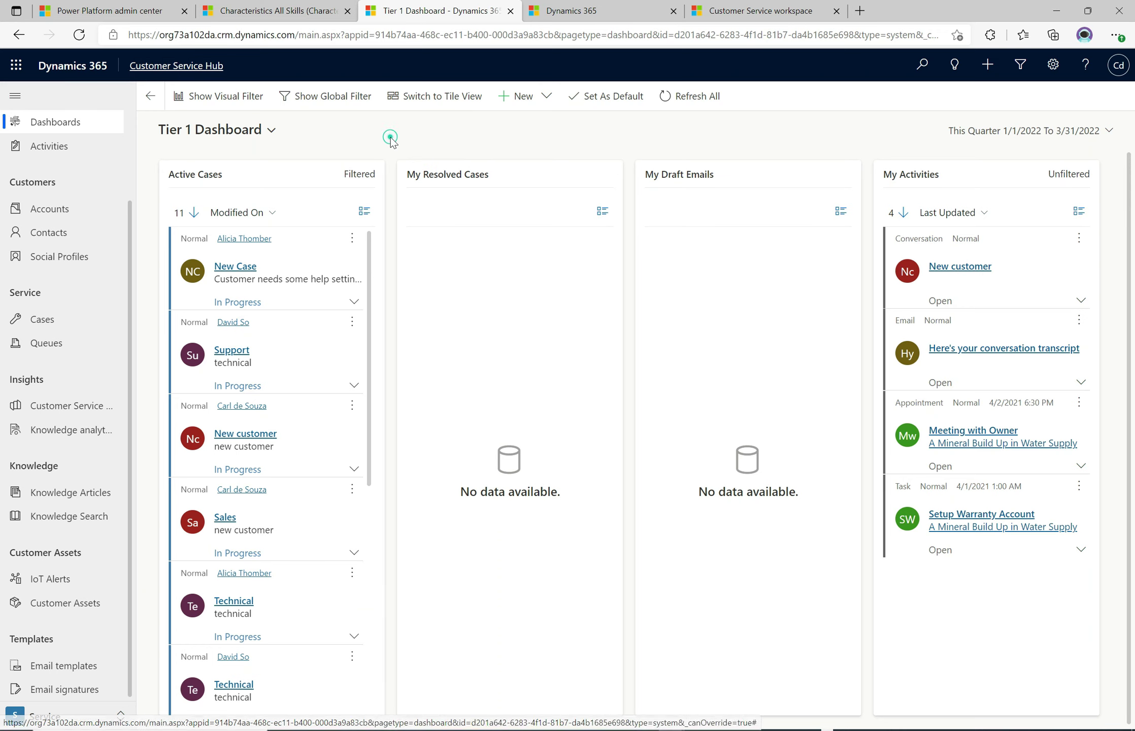
Switch to the Service Management area and open the Record routing settings under Unified Routing
click(49, 720)
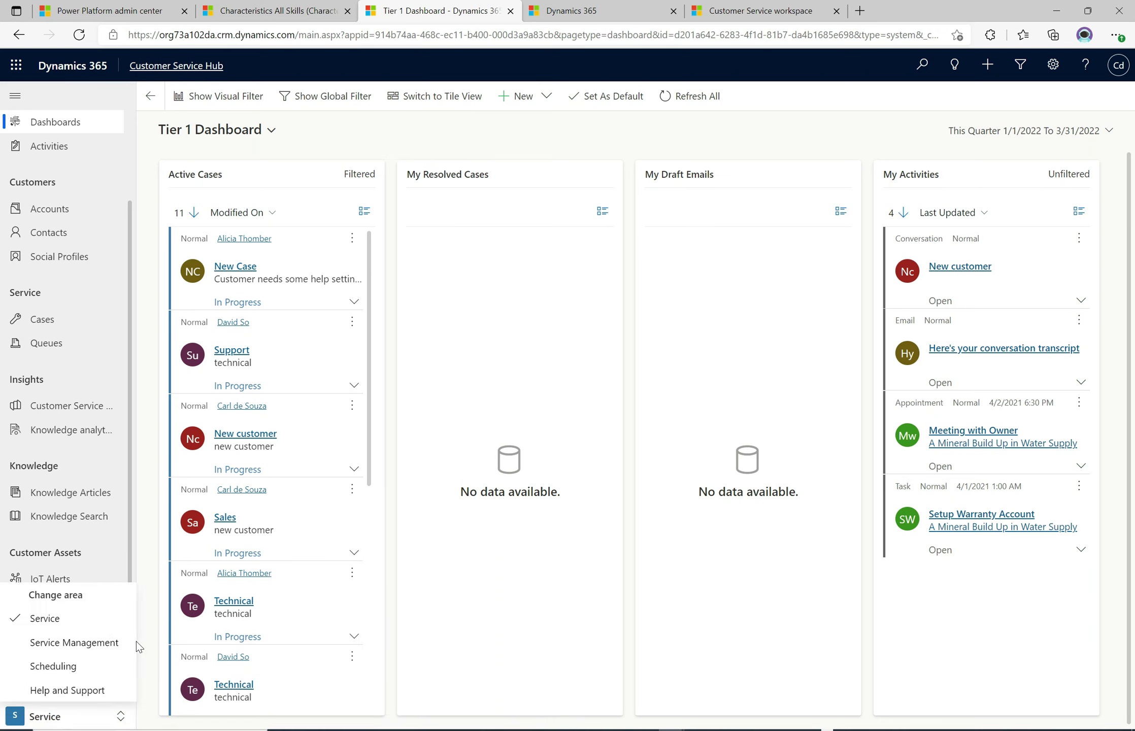
click(76, 648)
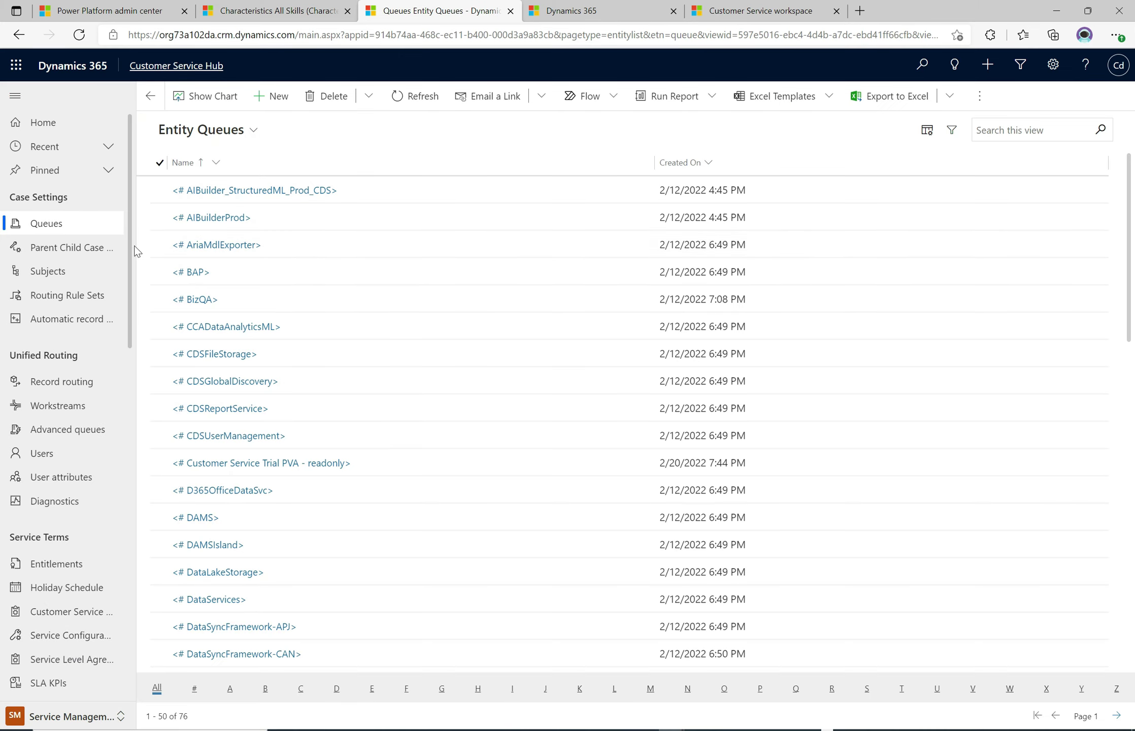
scroll(132, 321, down, 4)
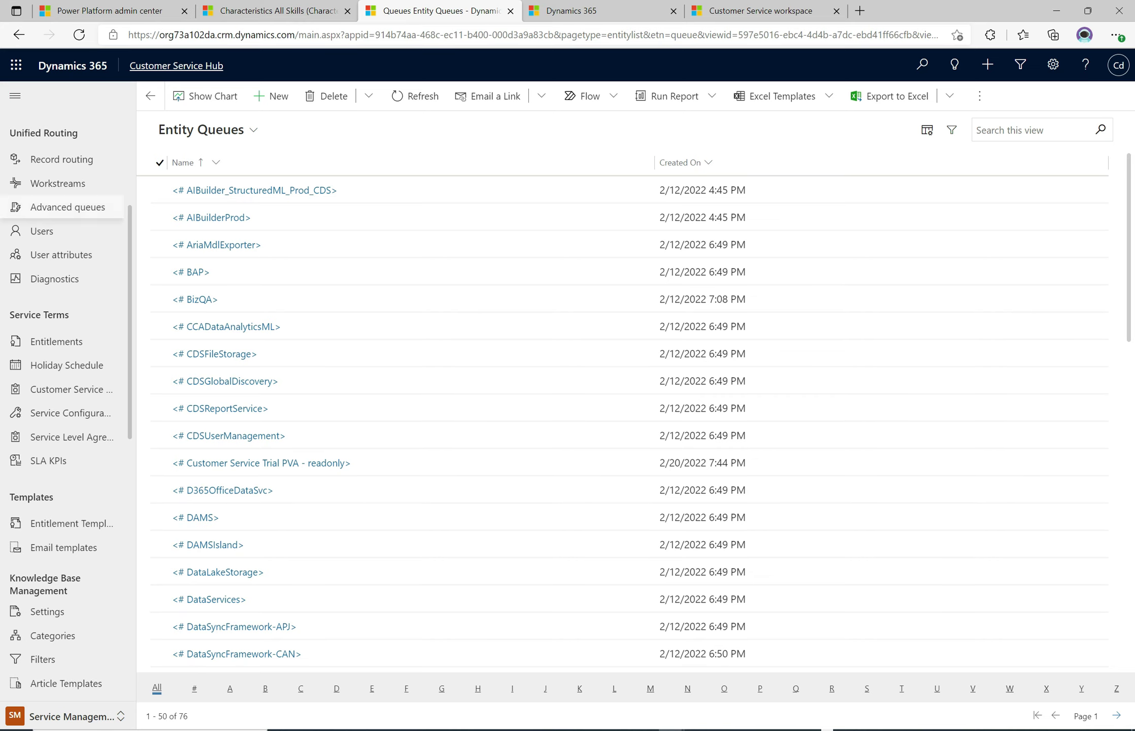
click(81, 160)
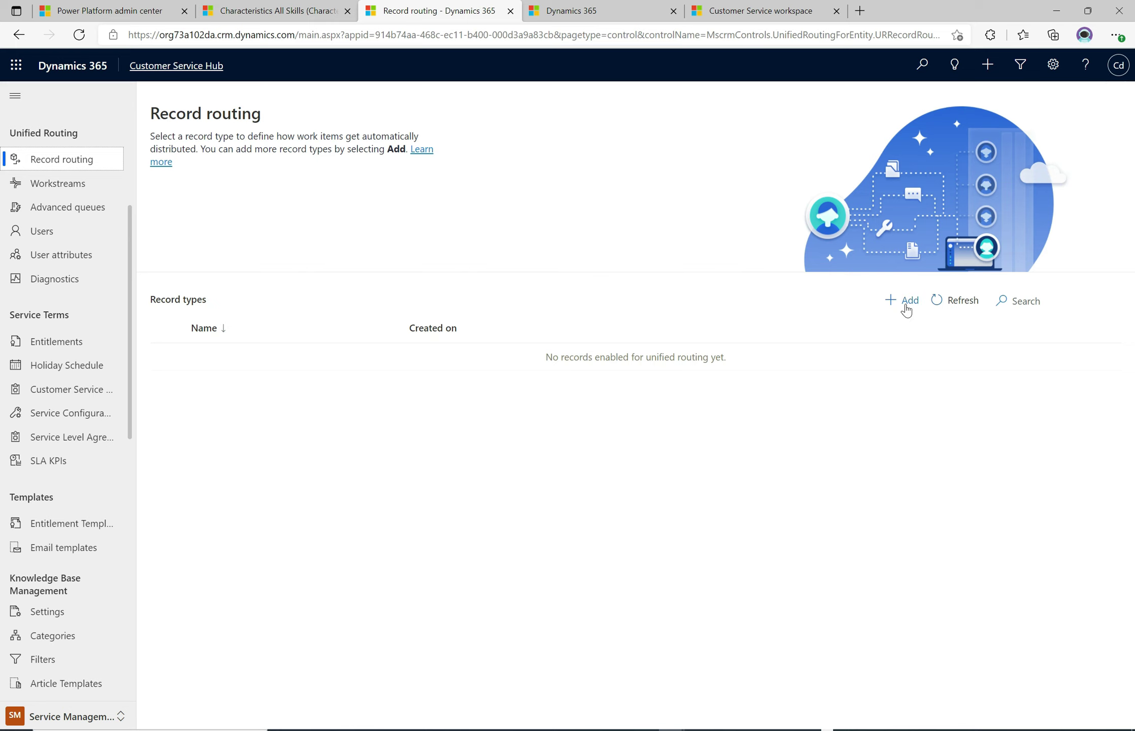
Add Case as a record type for unified routing
click(906, 308)
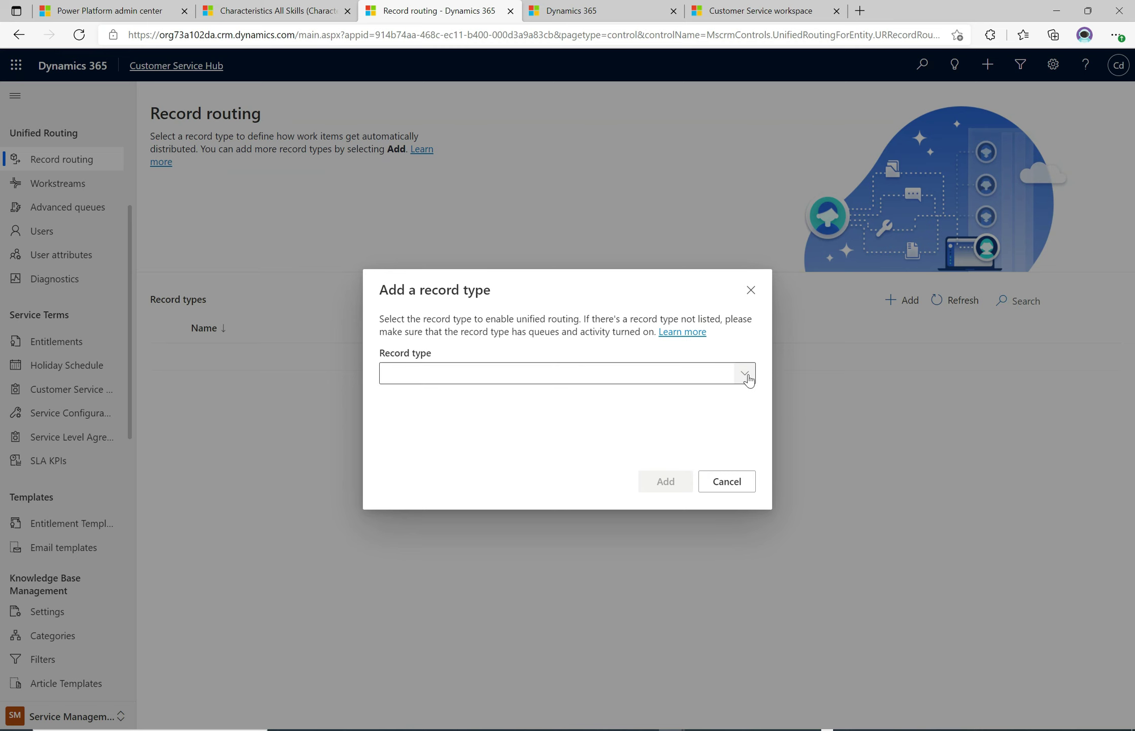
click(746, 374)
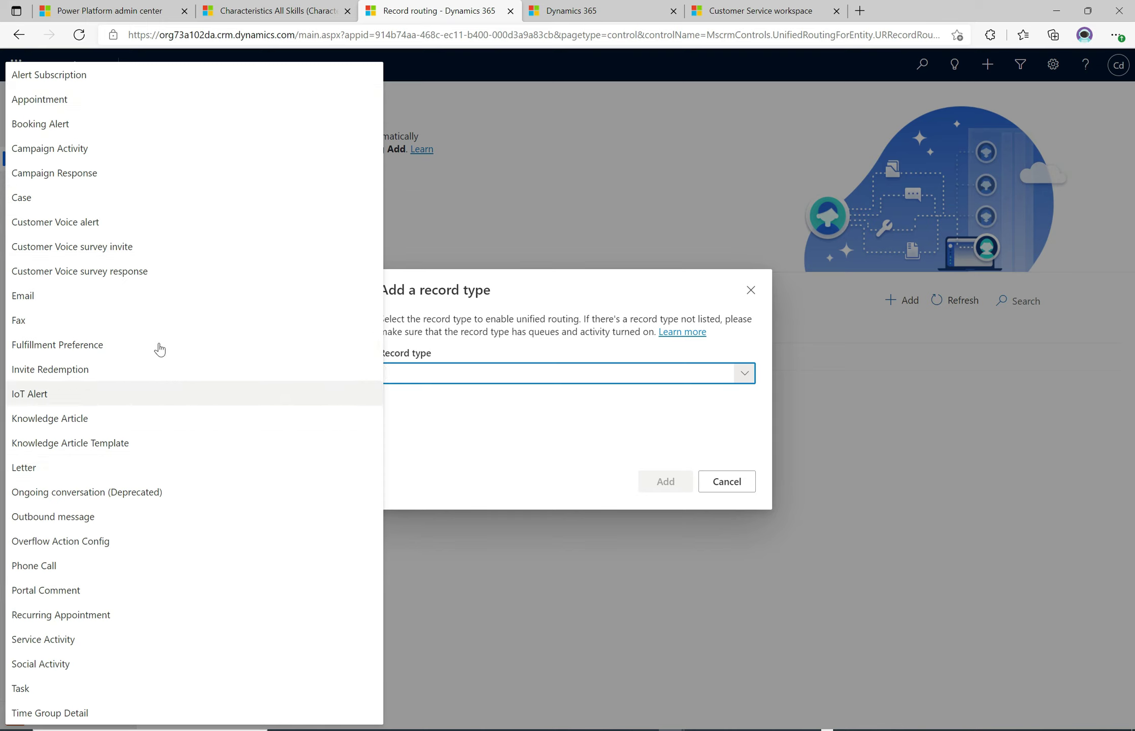
click(41, 202)
click(599, 424)
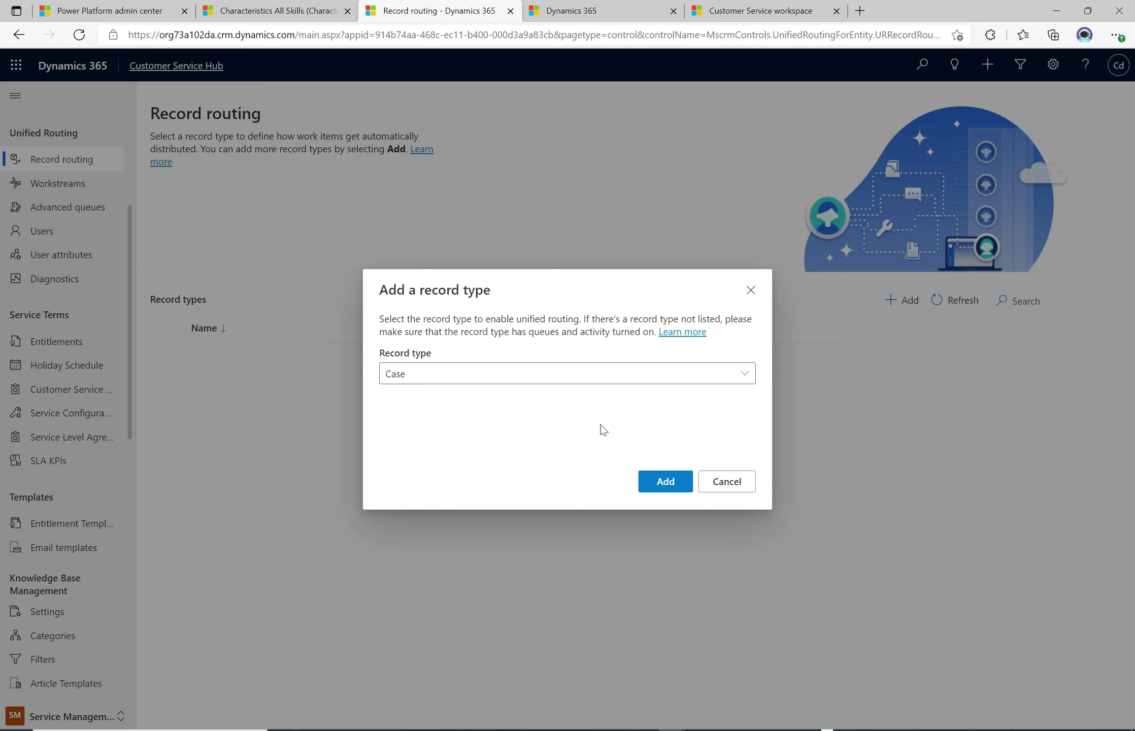
click(665, 481)
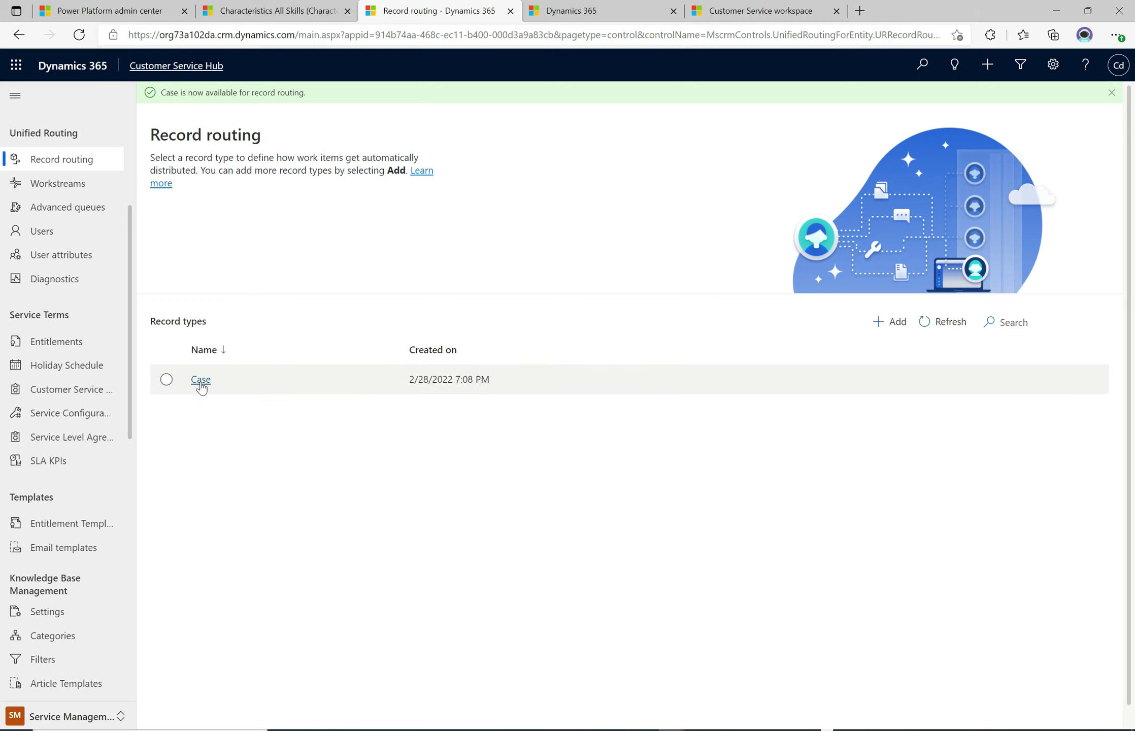
From the Case routing hub, create a workstream named Case Workstream of type Record, with record type Case and Push work distribution
click(200, 381)
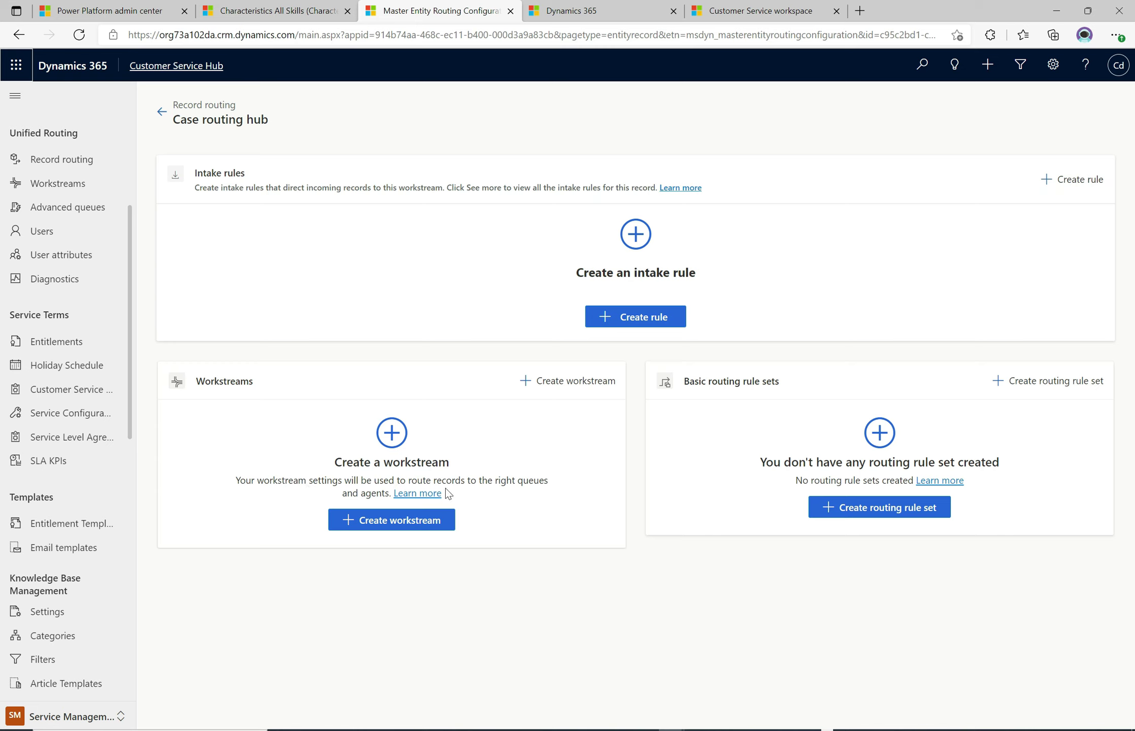
click(386, 520)
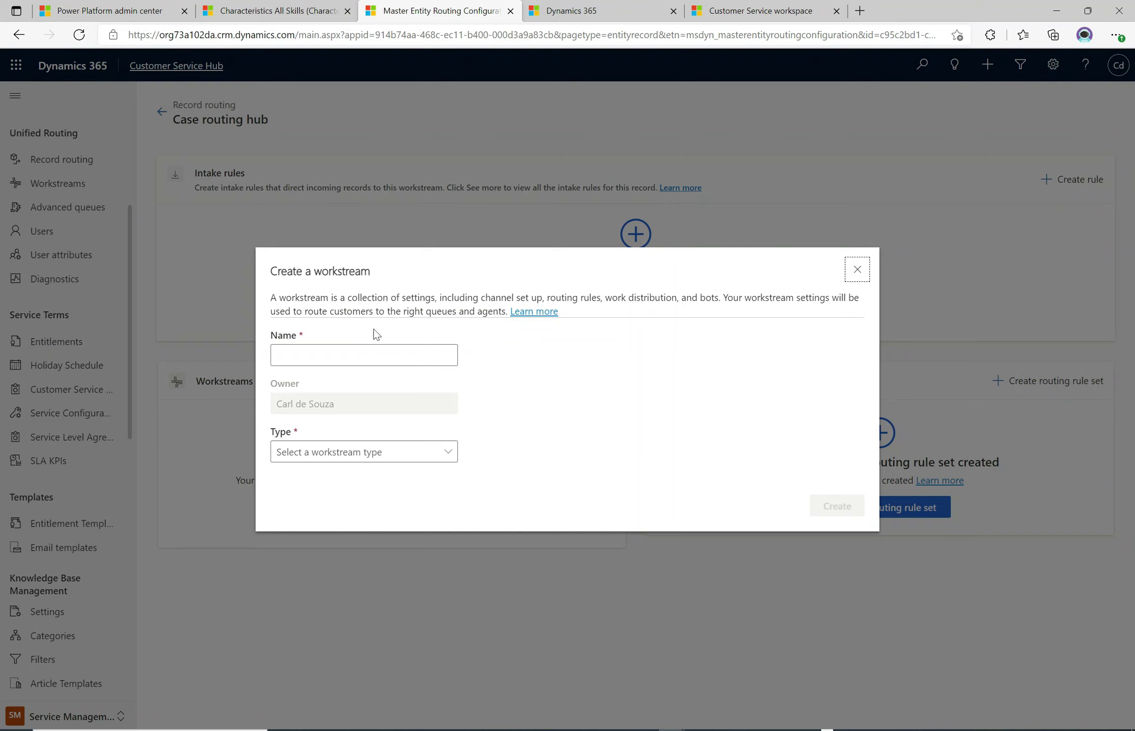
click(351, 355)
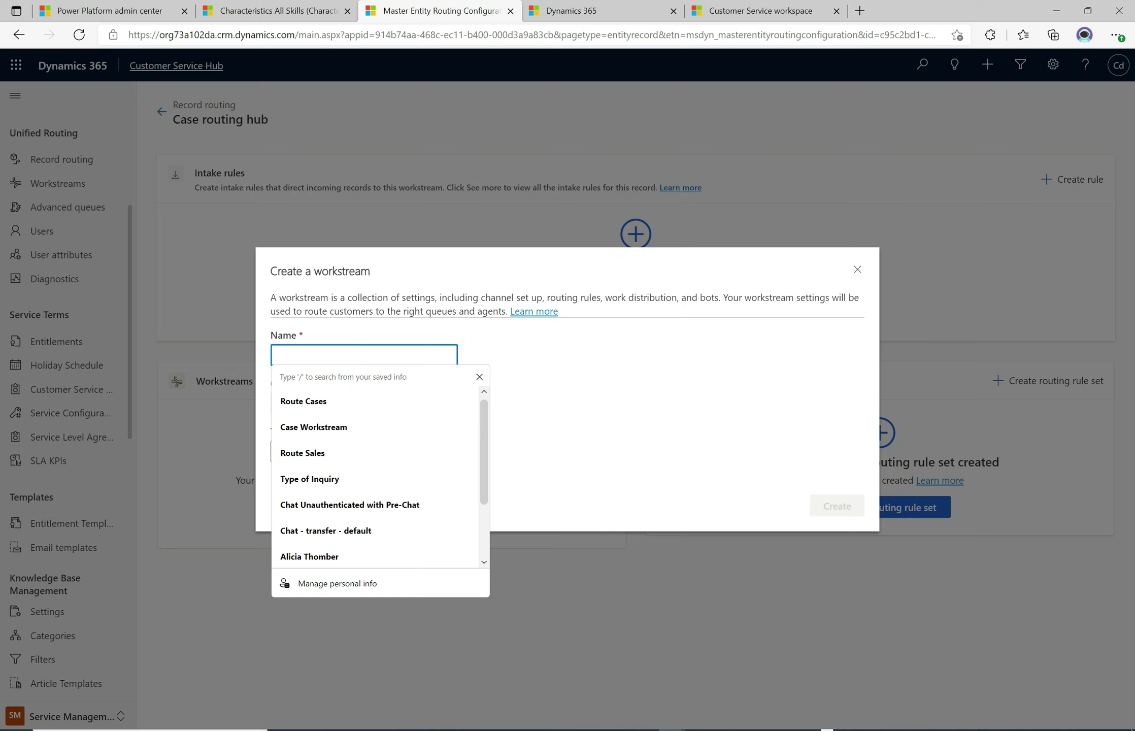
click(313, 427)
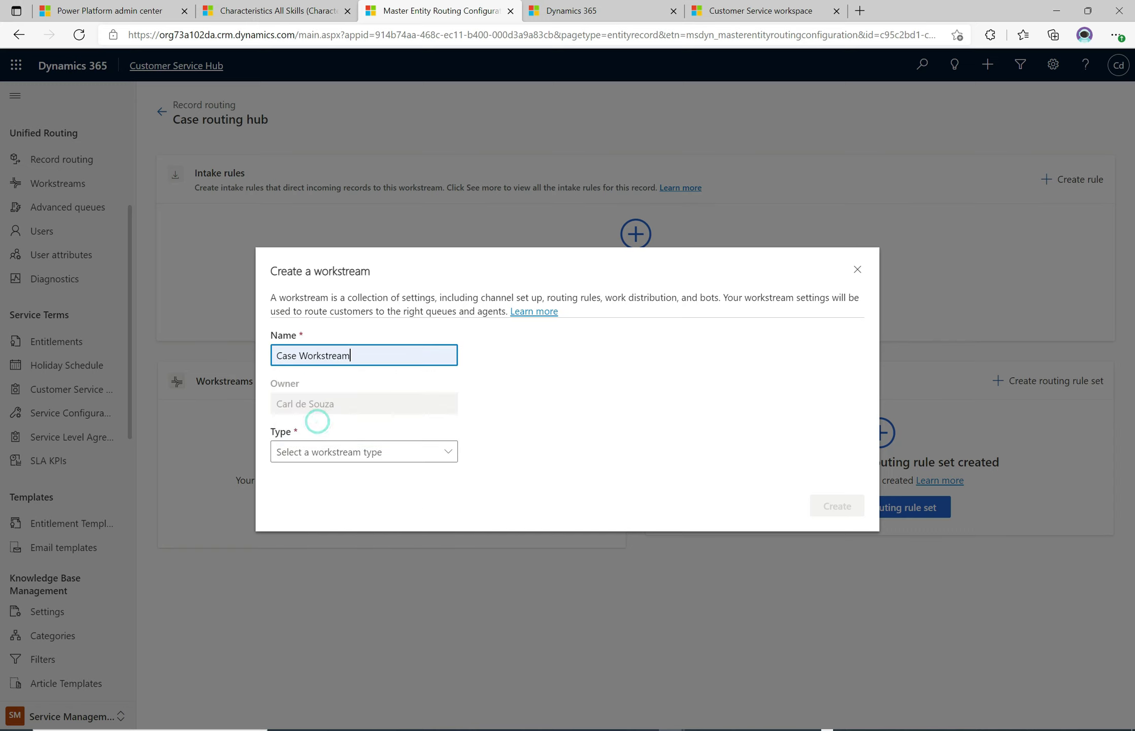
click(528, 418)
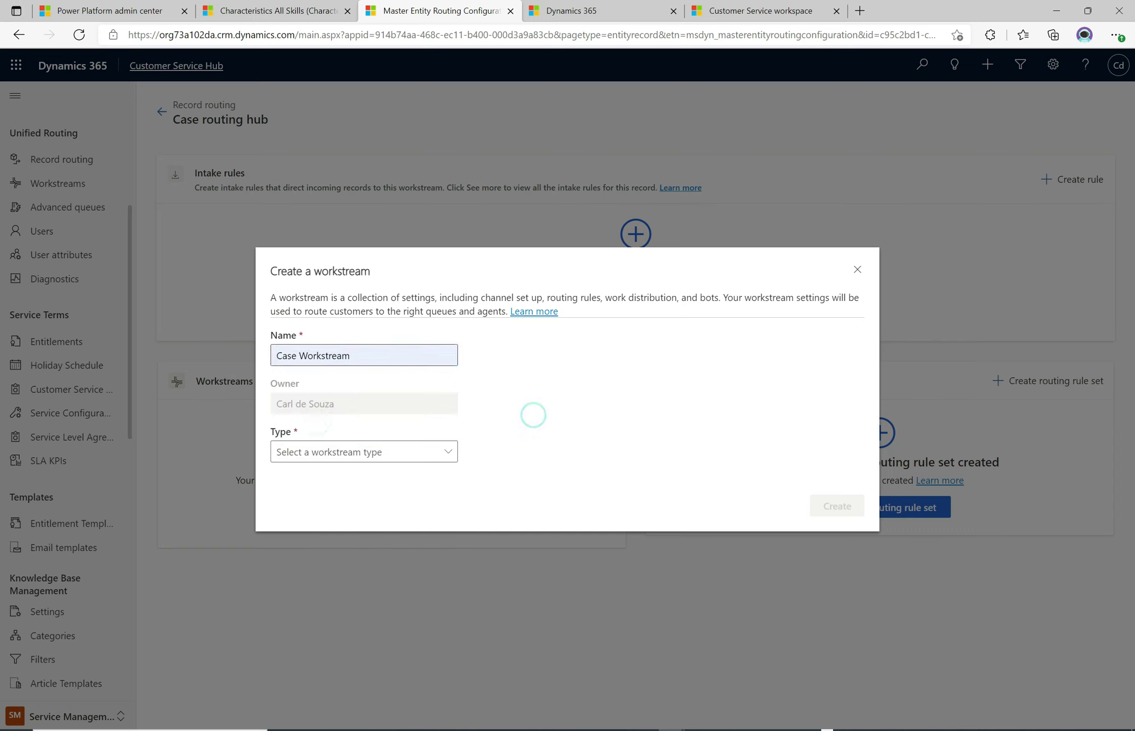
click(446, 453)
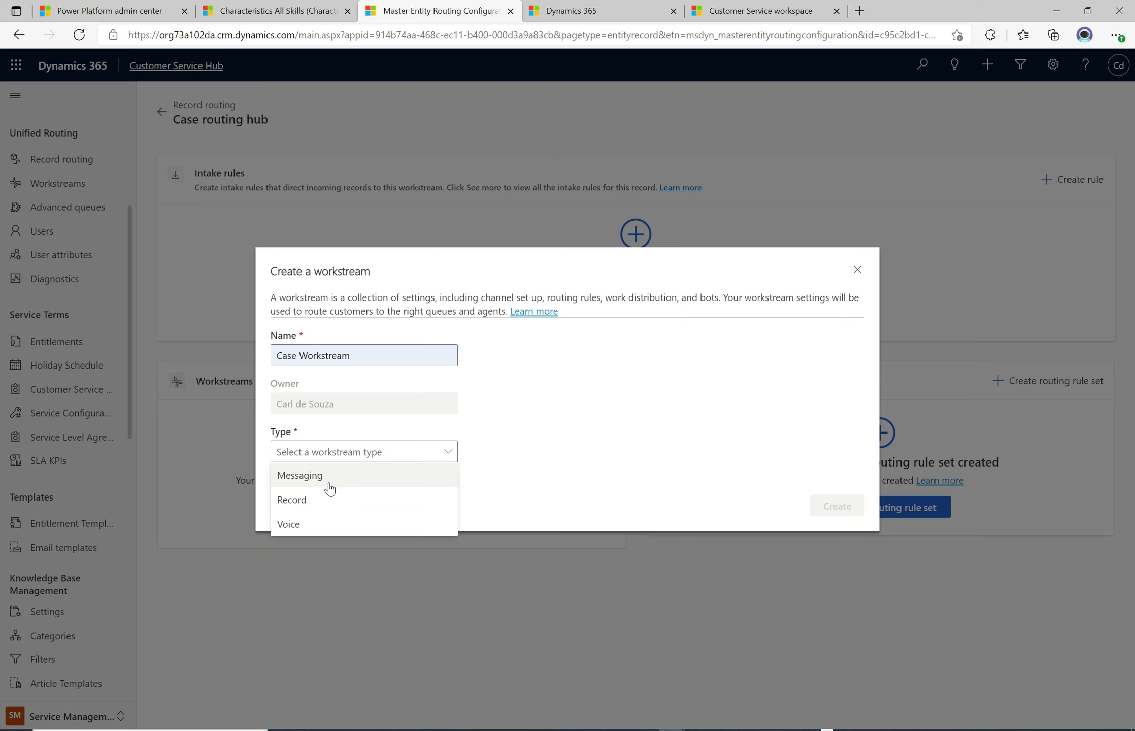
click(305, 503)
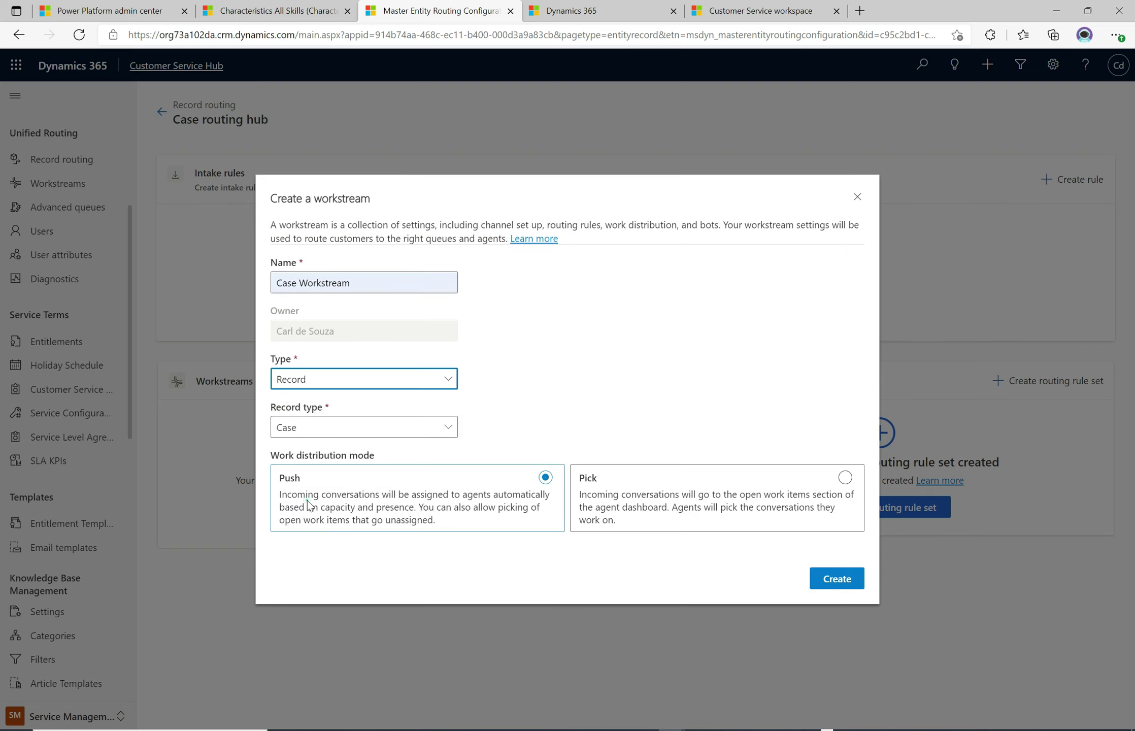
click(605, 321)
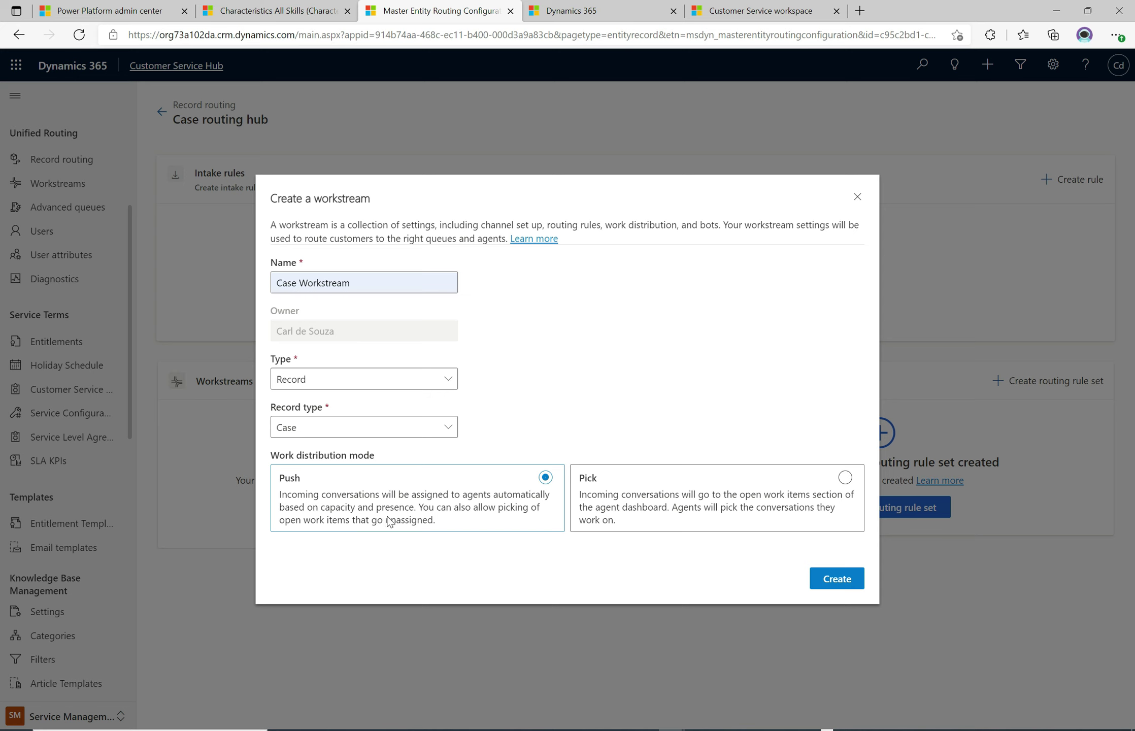
click(827, 580)
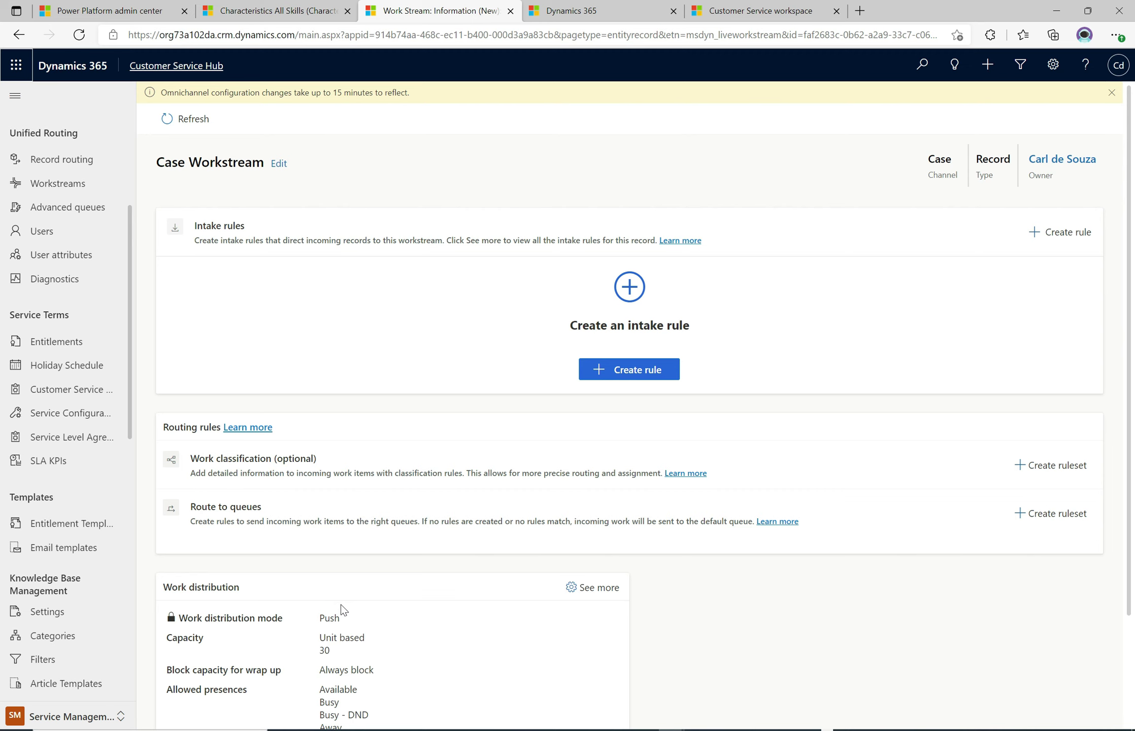
Start a new work classification ruleset for the Case Workstream and name it Route Cases
scroll(1130, 313, down, 3)
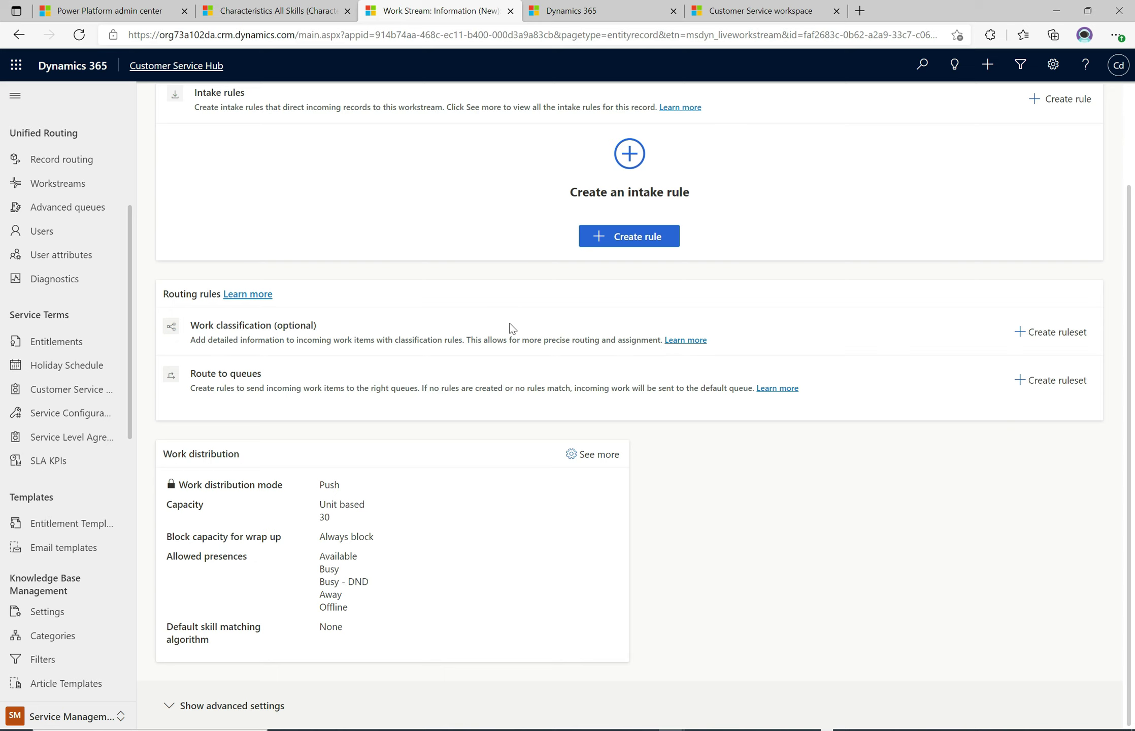
click(1072, 334)
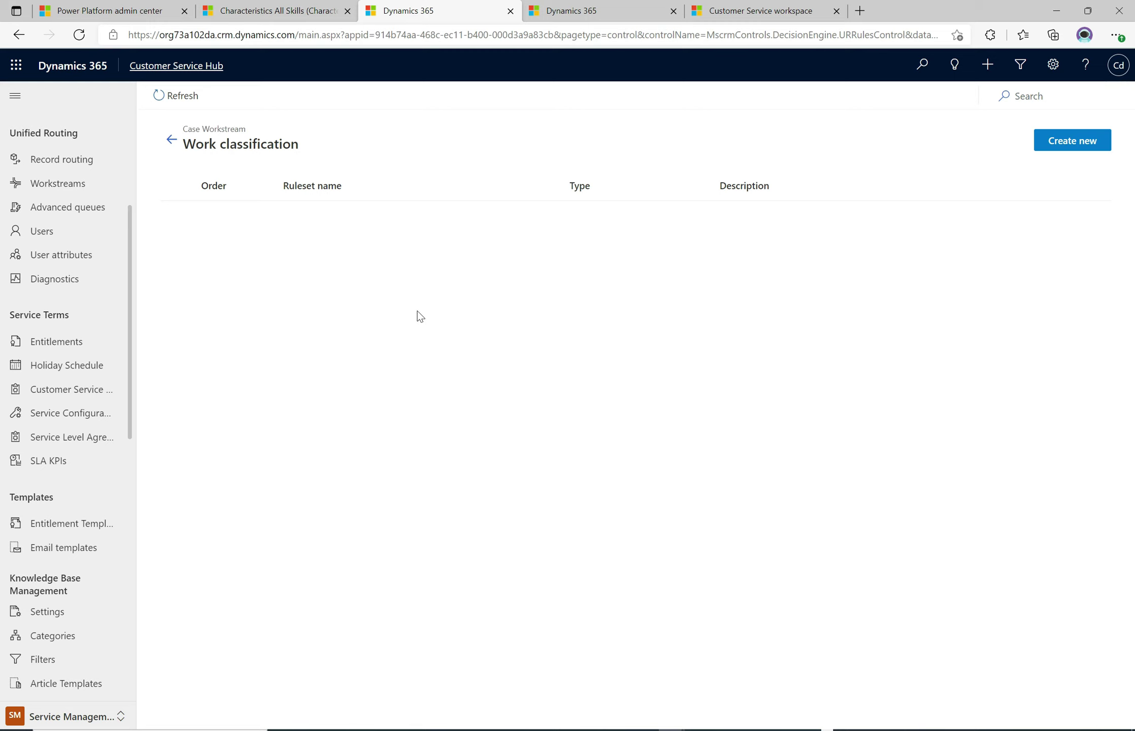
click(1053, 144)
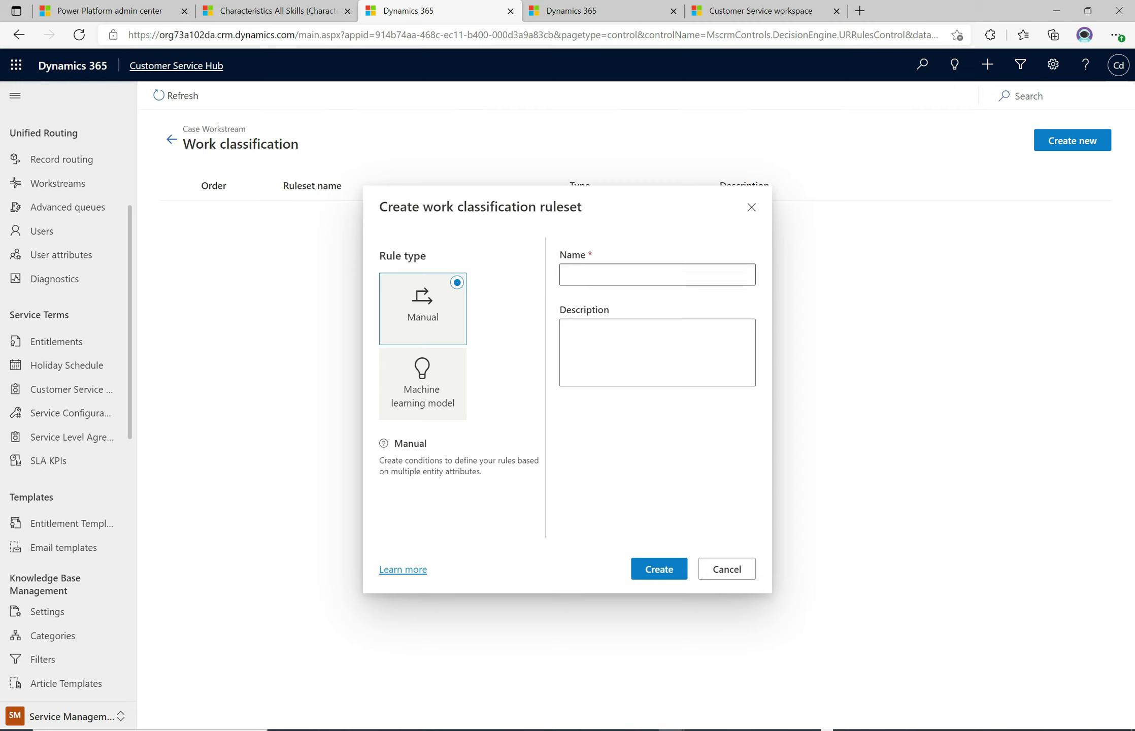
click(582, 274)
click(523, 281)
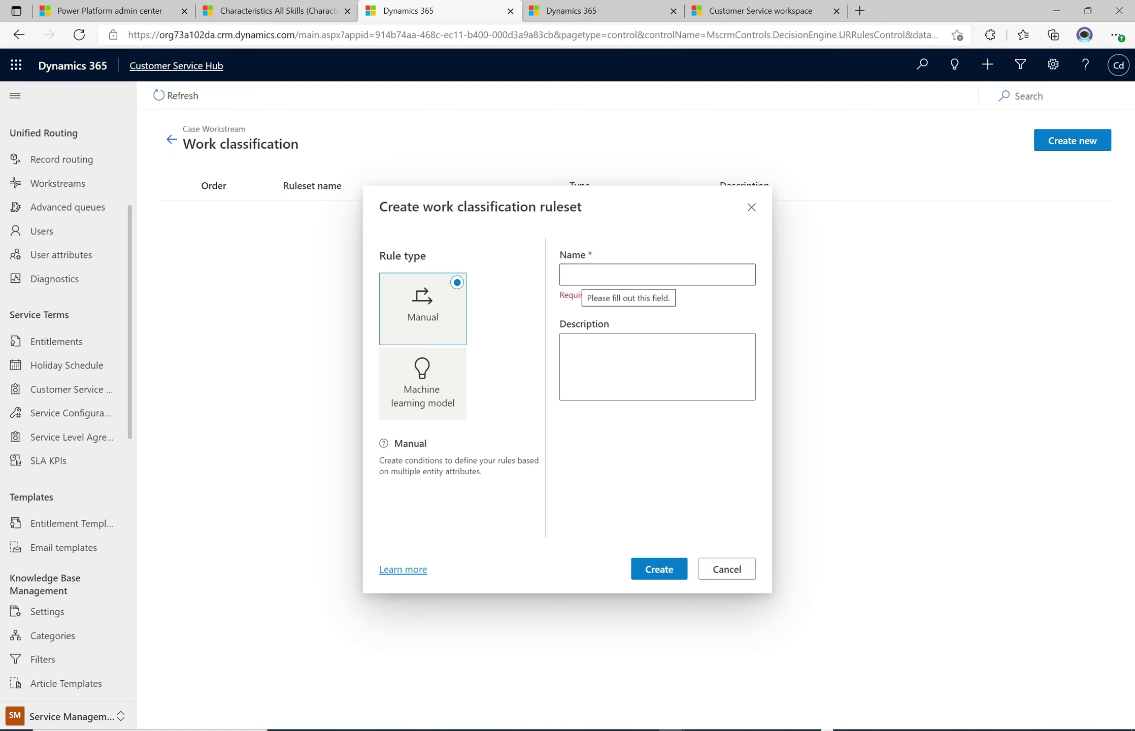
click(575, 278)
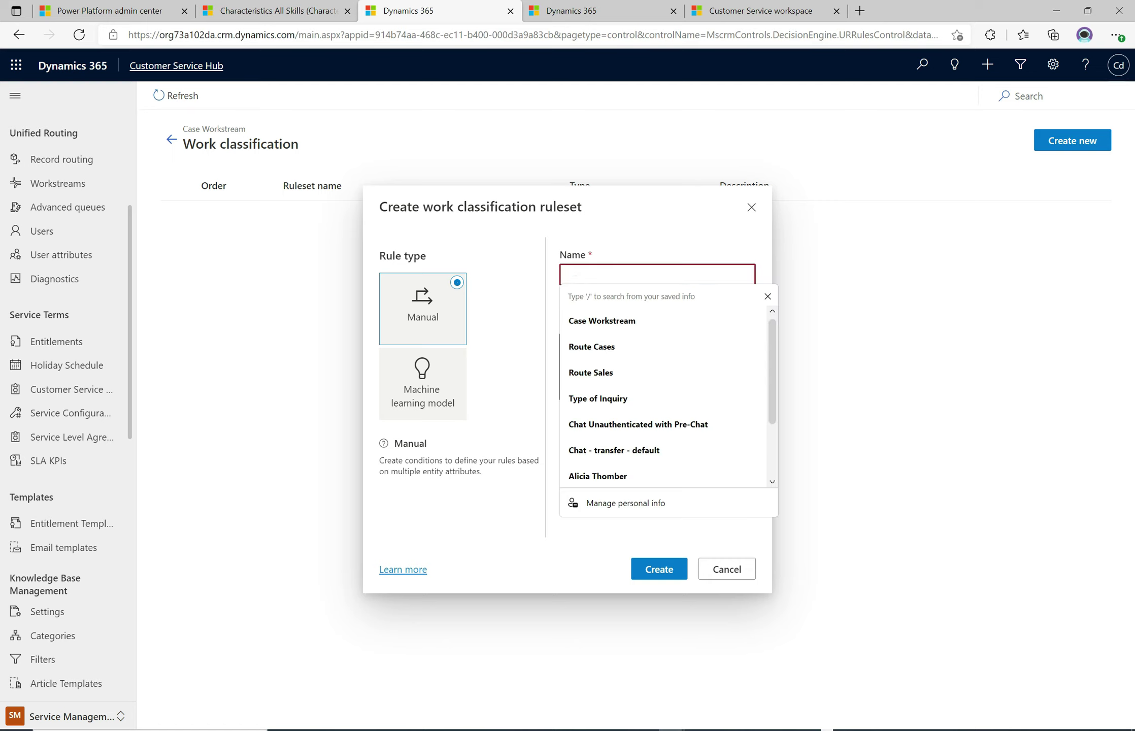
click(604, 351)
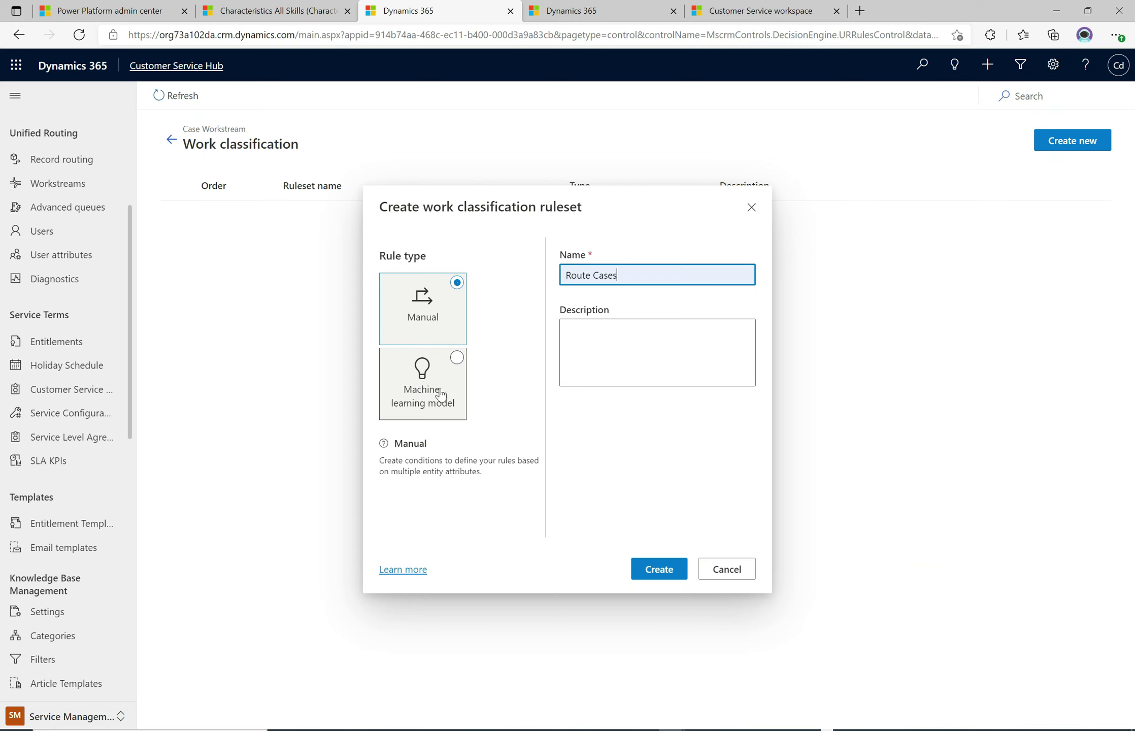
Try the Machine learning model rule type for the ruleset, with Skill identification as the model type
click(442, 406)
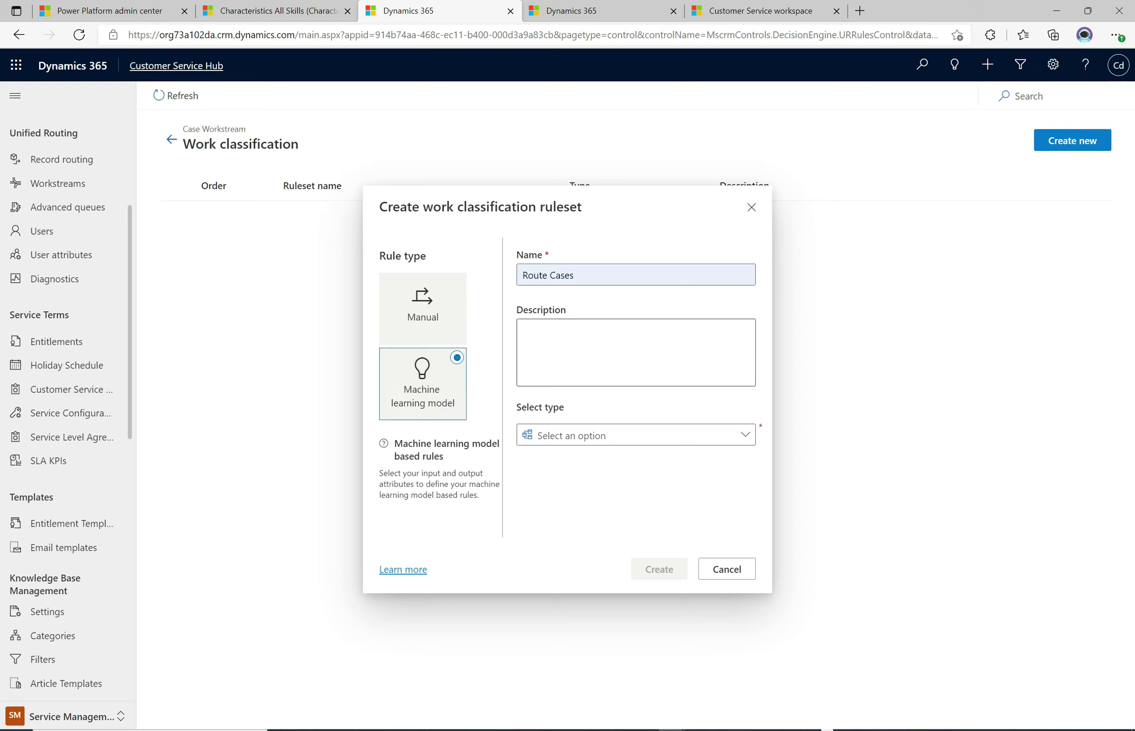
click(745, 437)
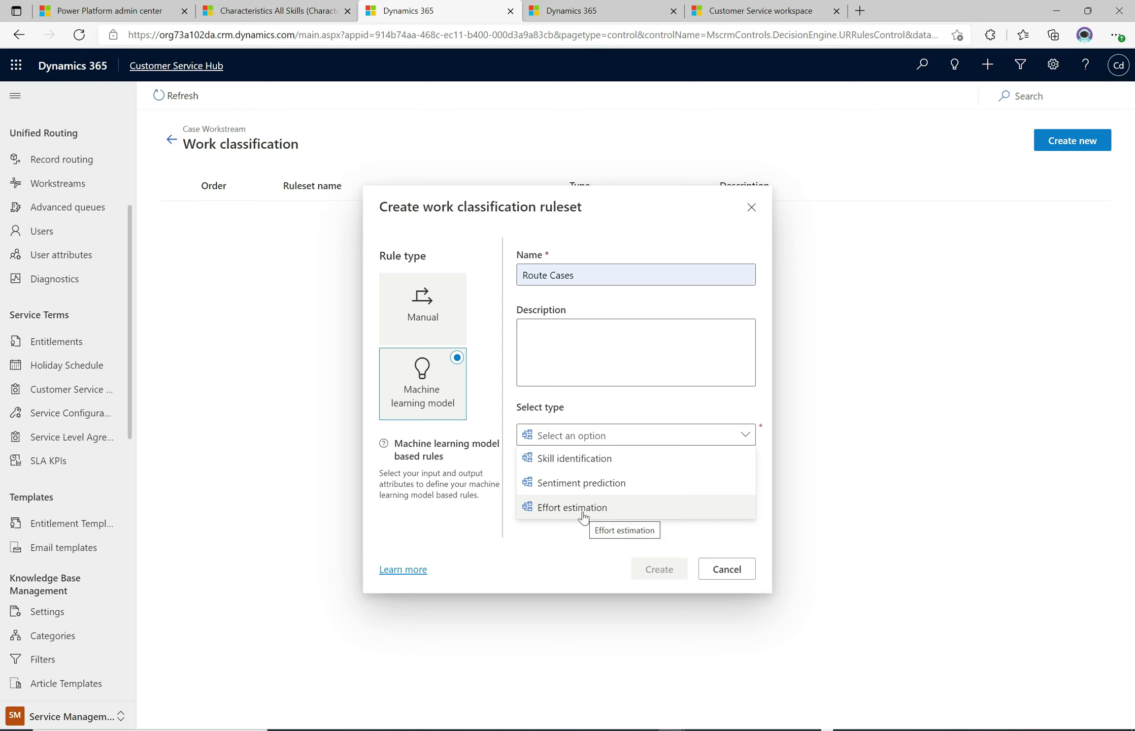
click(579, 457)
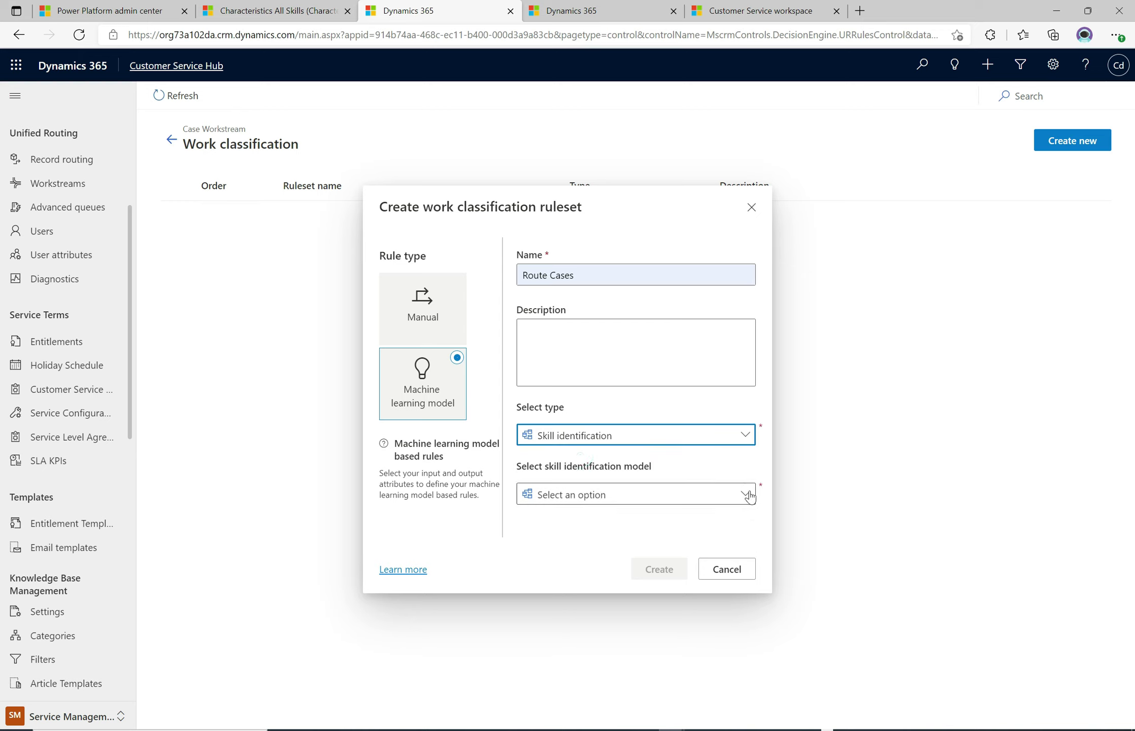
click(742, 436)
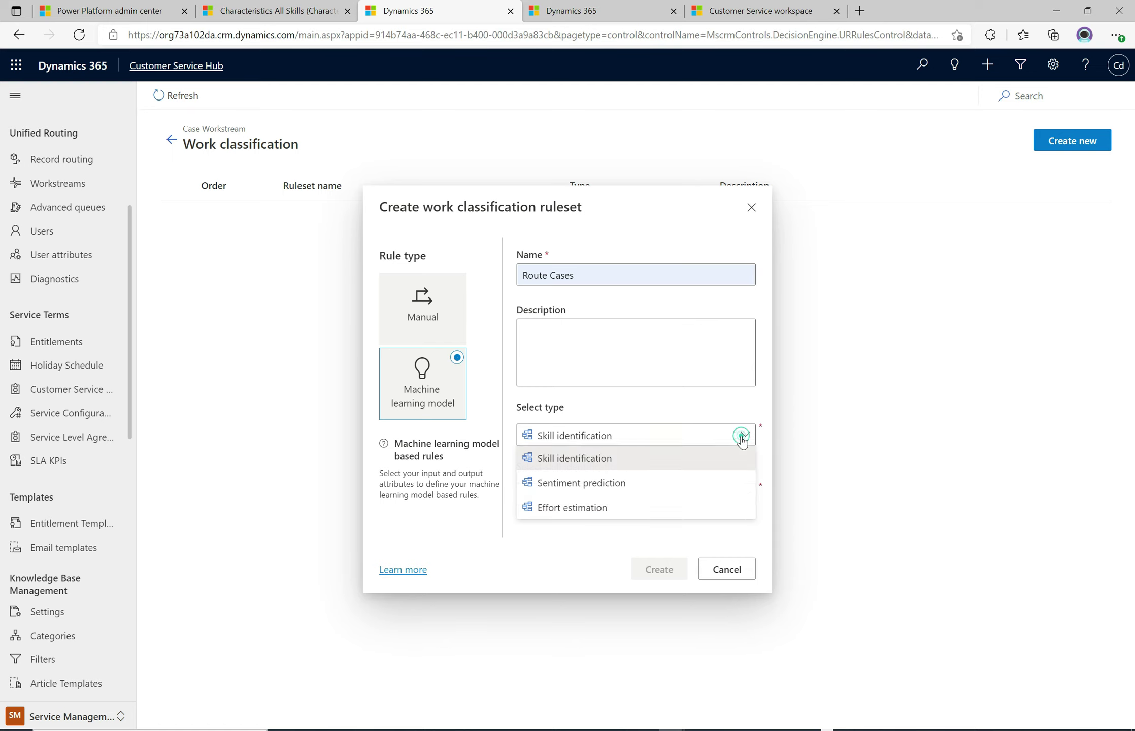
click(589, 408)
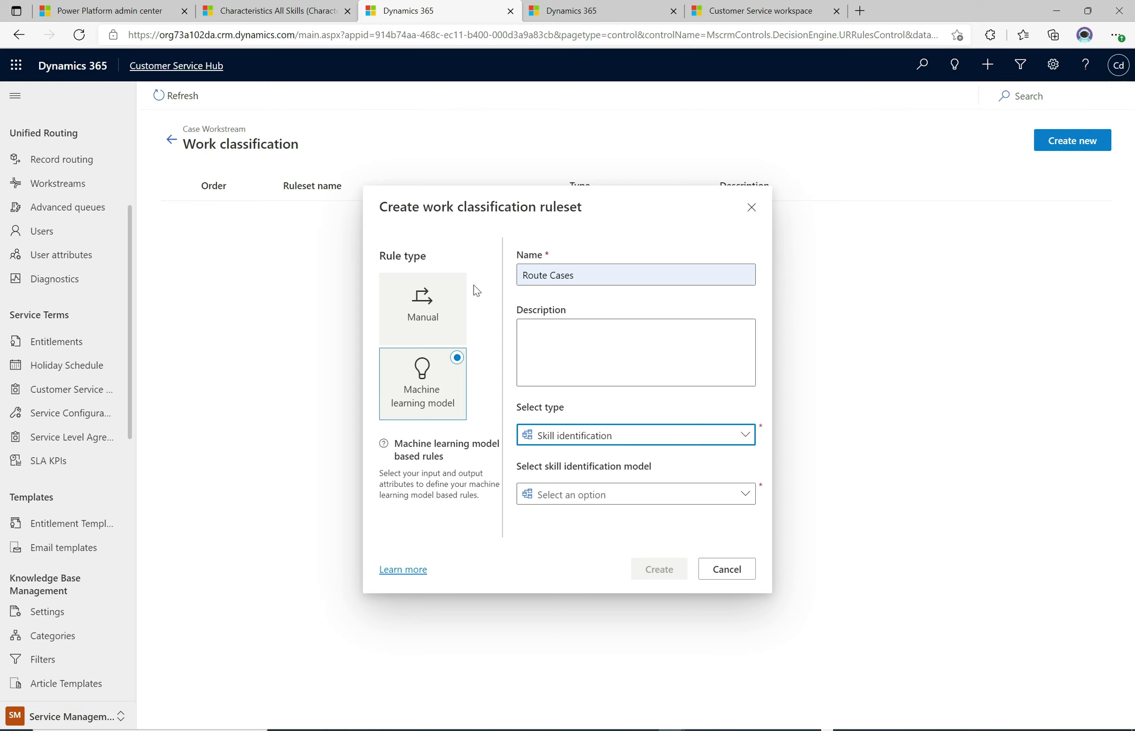
Set the ruleset's rule type to Manual and create the Route Cases ruleset
click(437, 321)
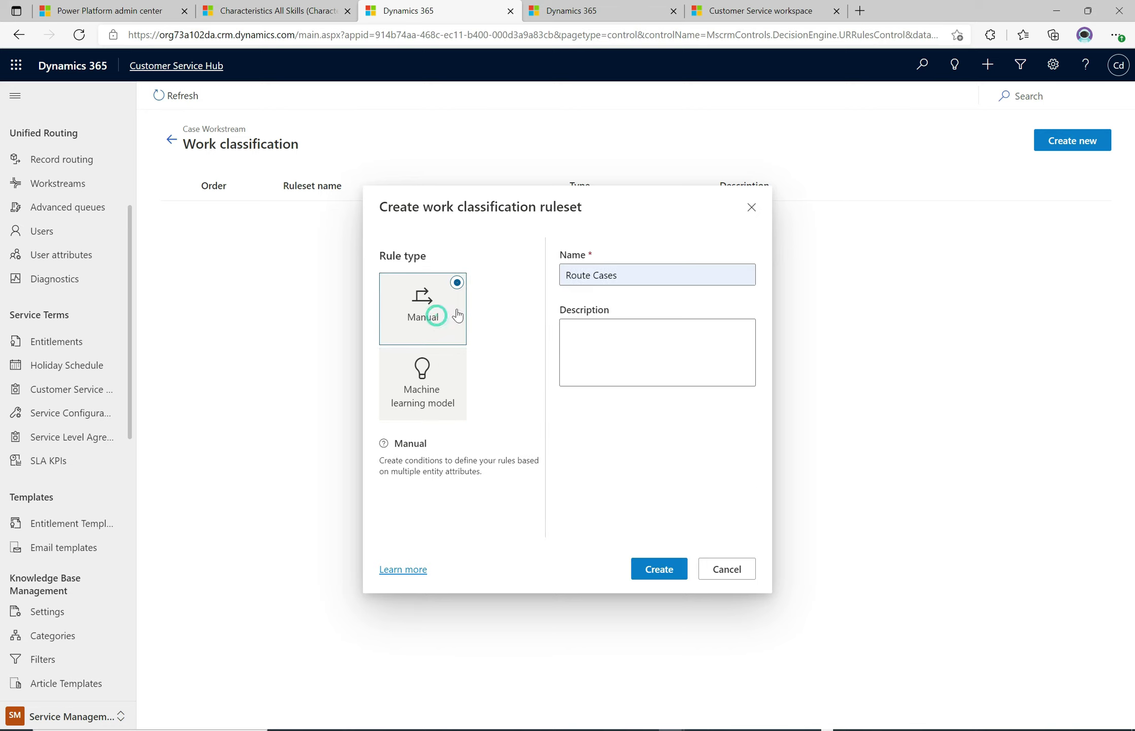
click(655, 569)
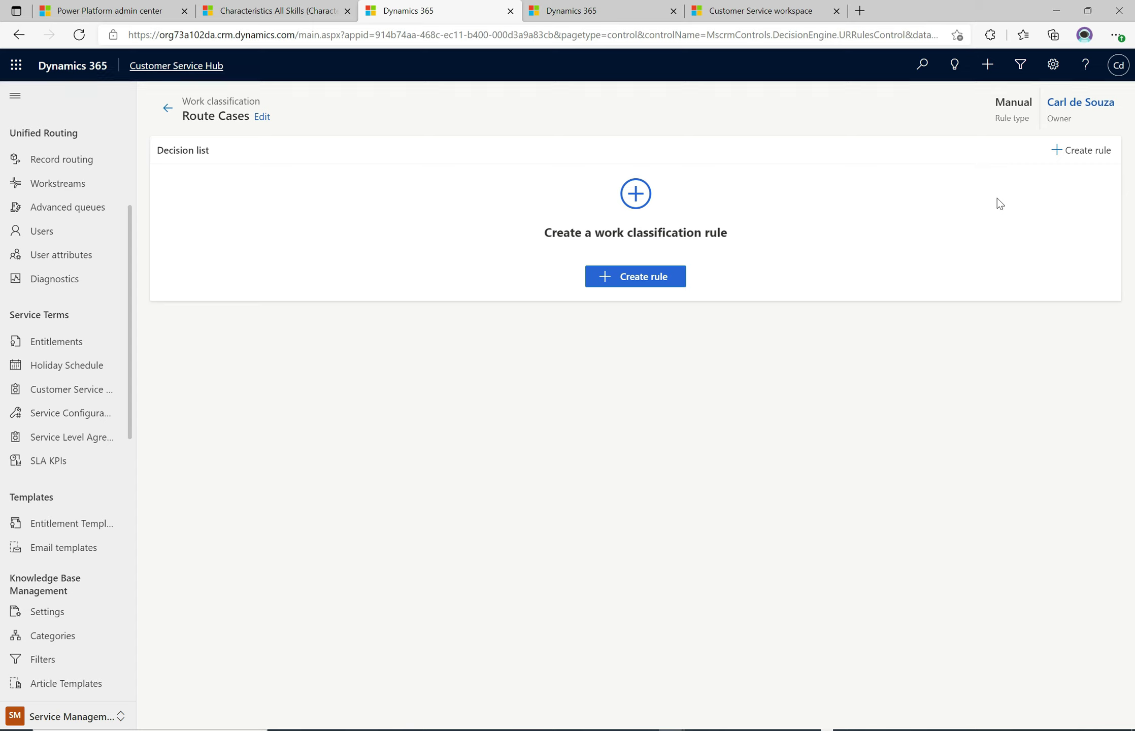
Start a new work classification rule in the Route Cases ruleset and name it Classify Sales
click(647, 279)
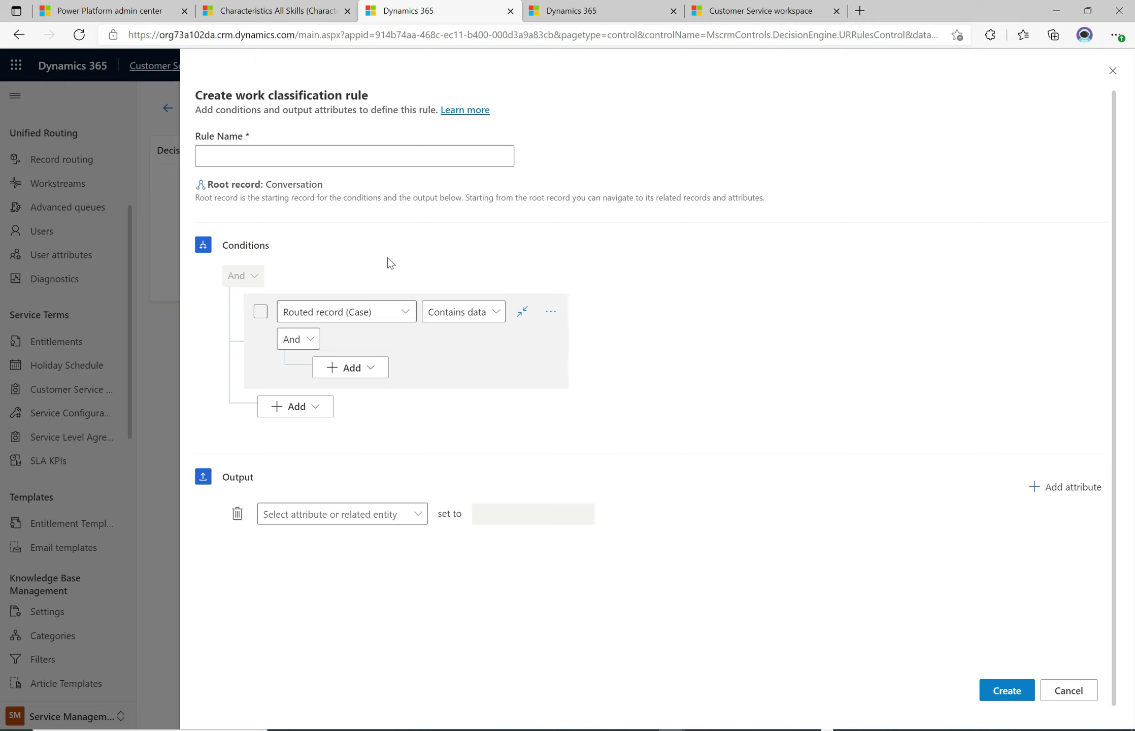
click(353, 156)
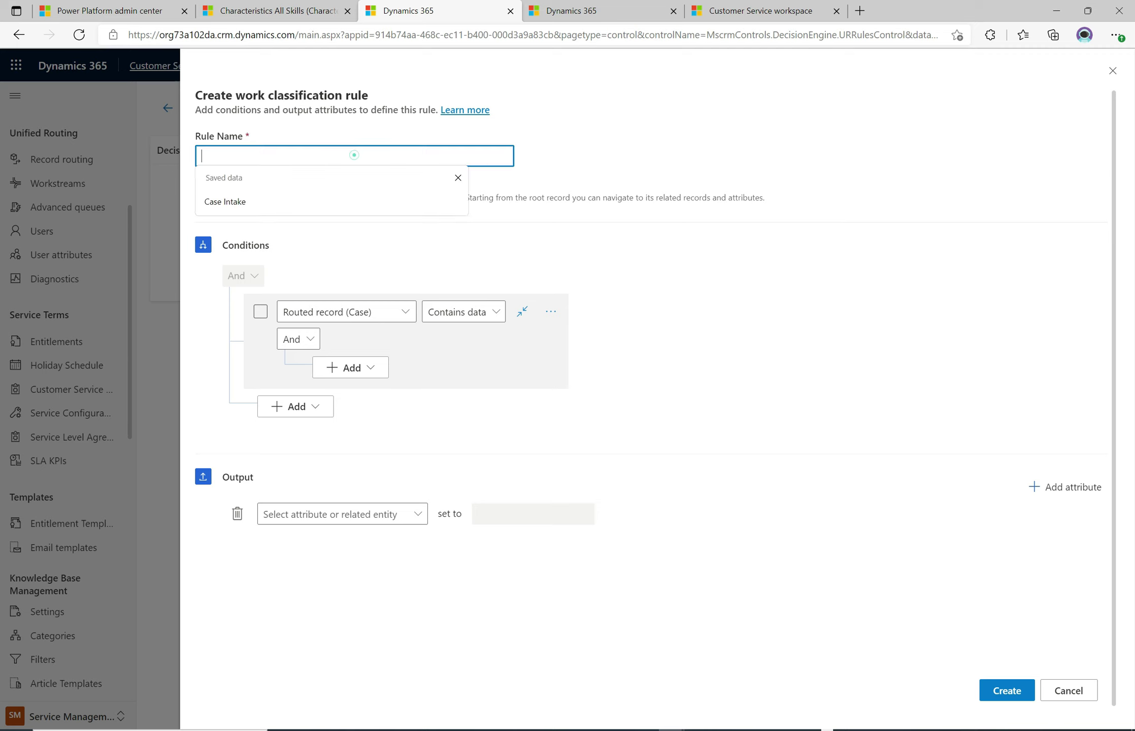
text(Classify )
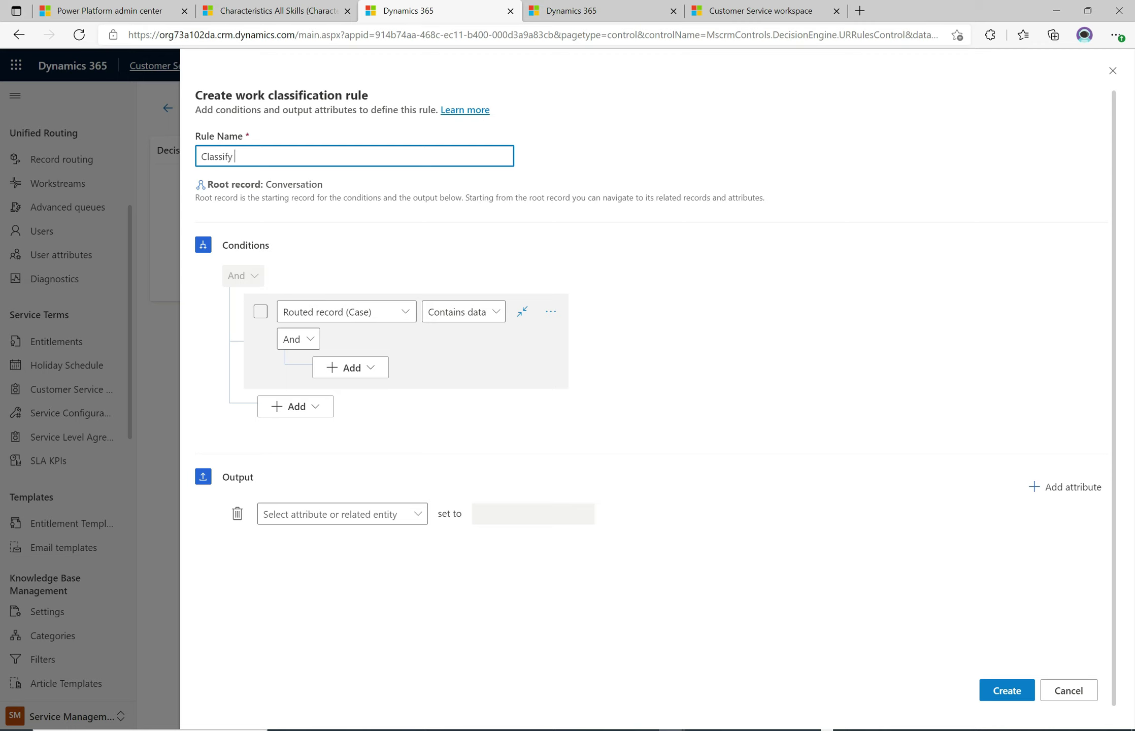
text(Sales)
Add a condition row to the routed Case record requiring that Description contains "new customer"
click(369, 371)
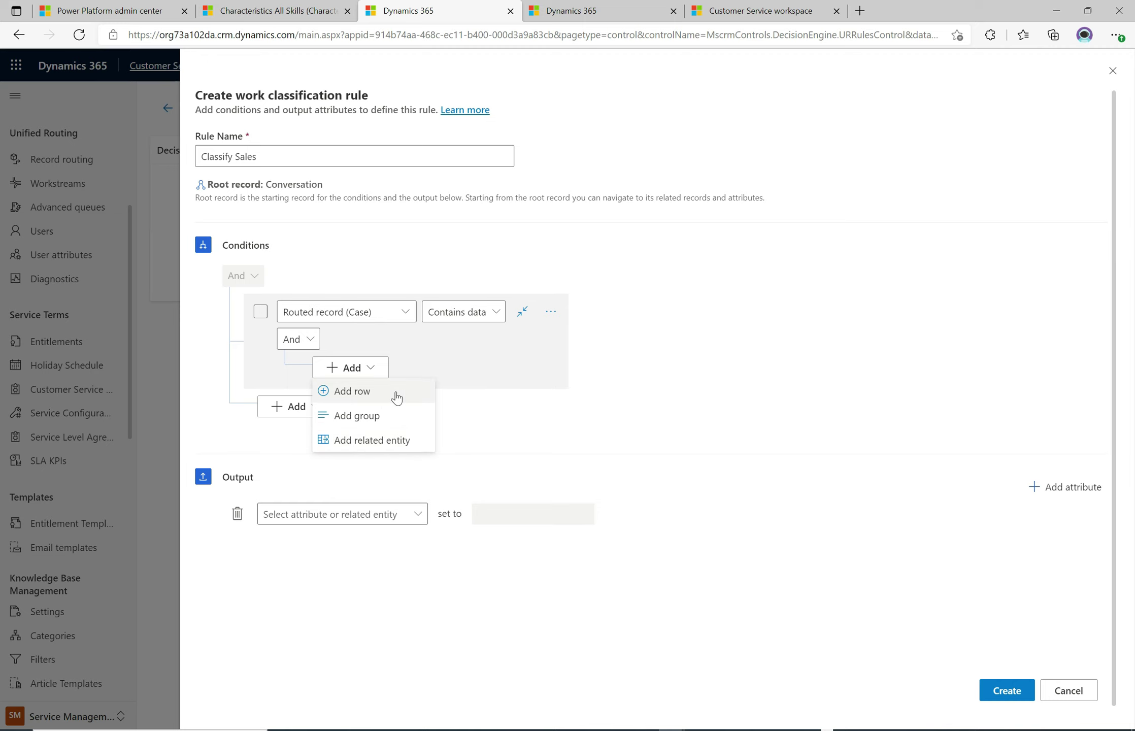
click(353, 391)
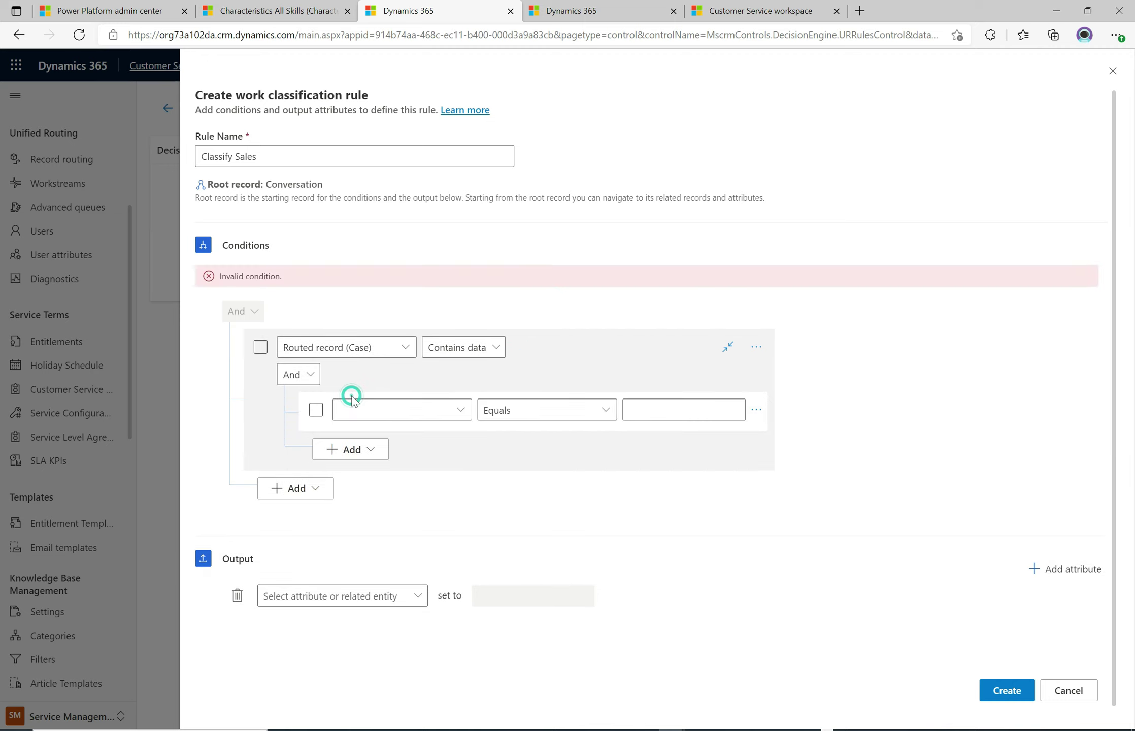
click(460, 416)
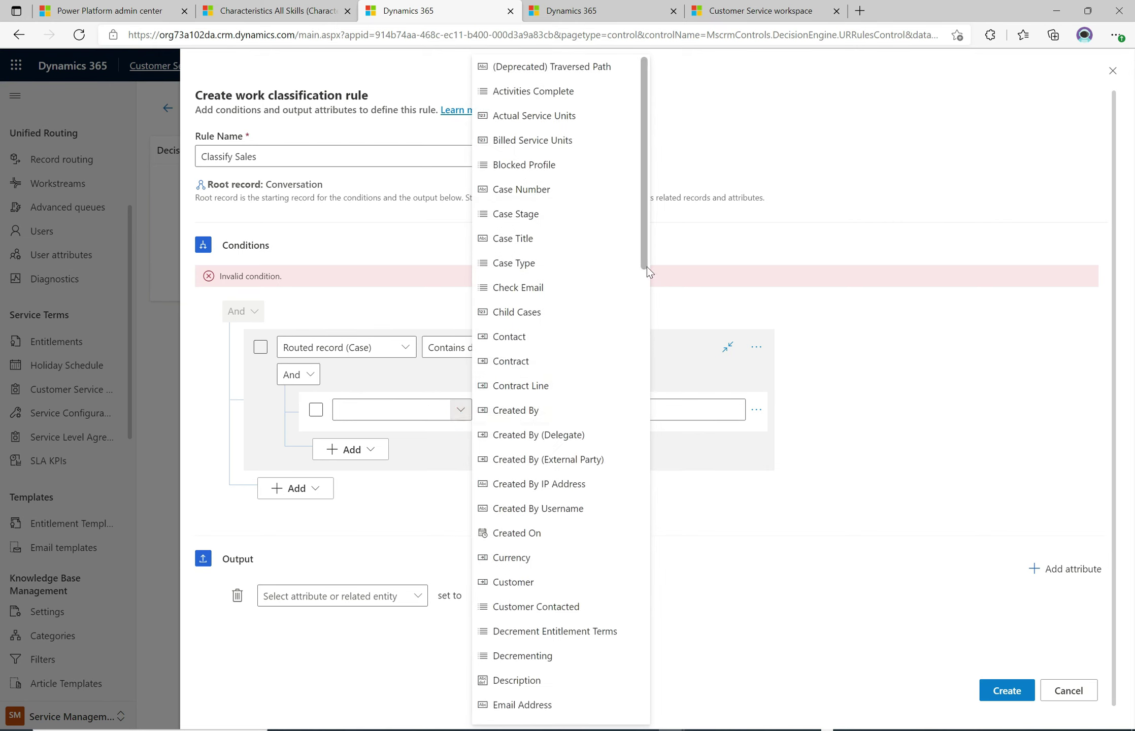
drag(646, 261, 646, 380)
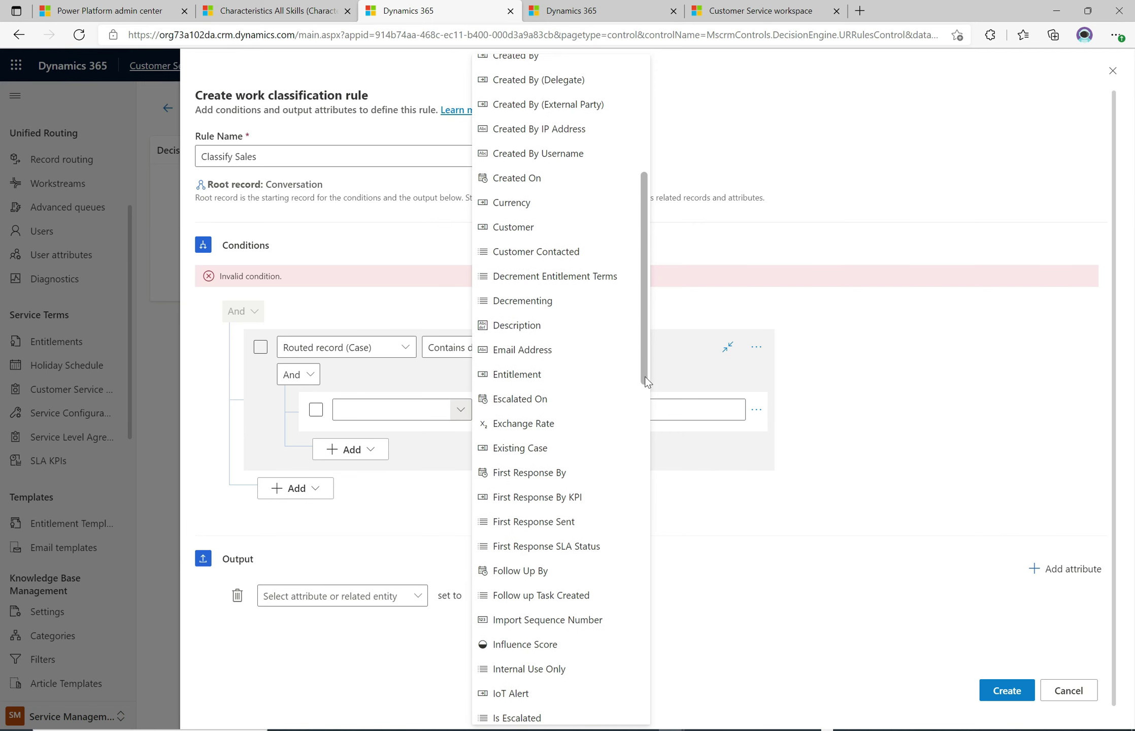
click(527, 328)
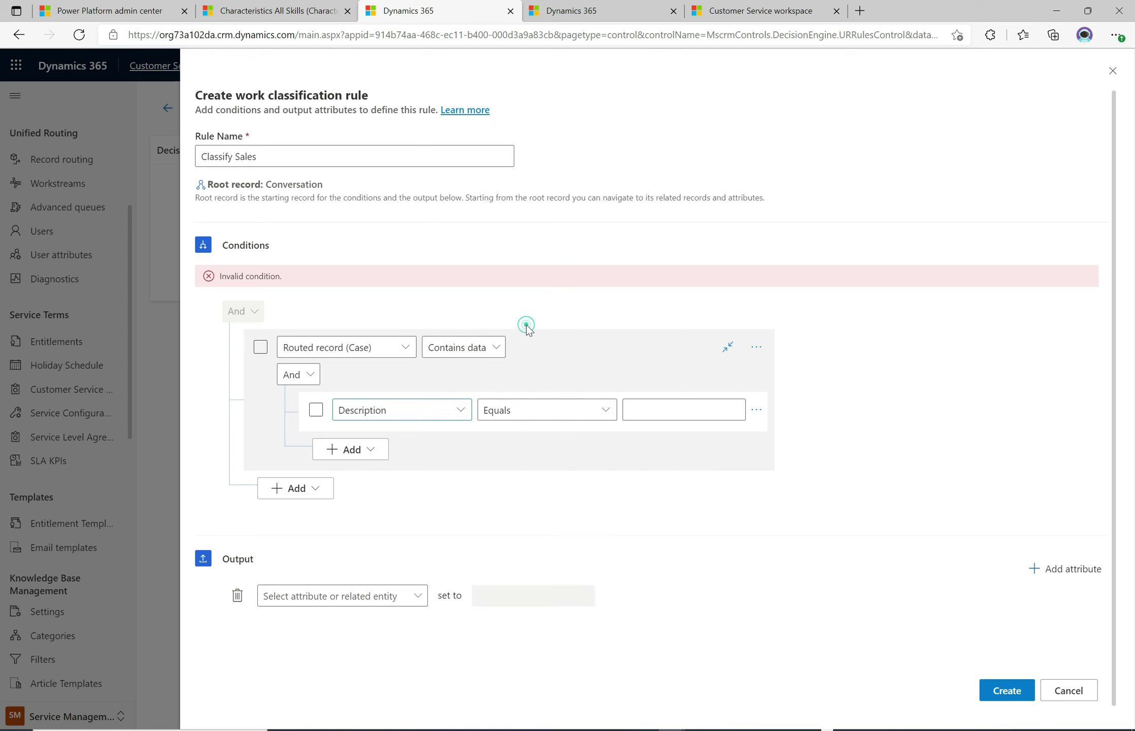
click(605, 410)
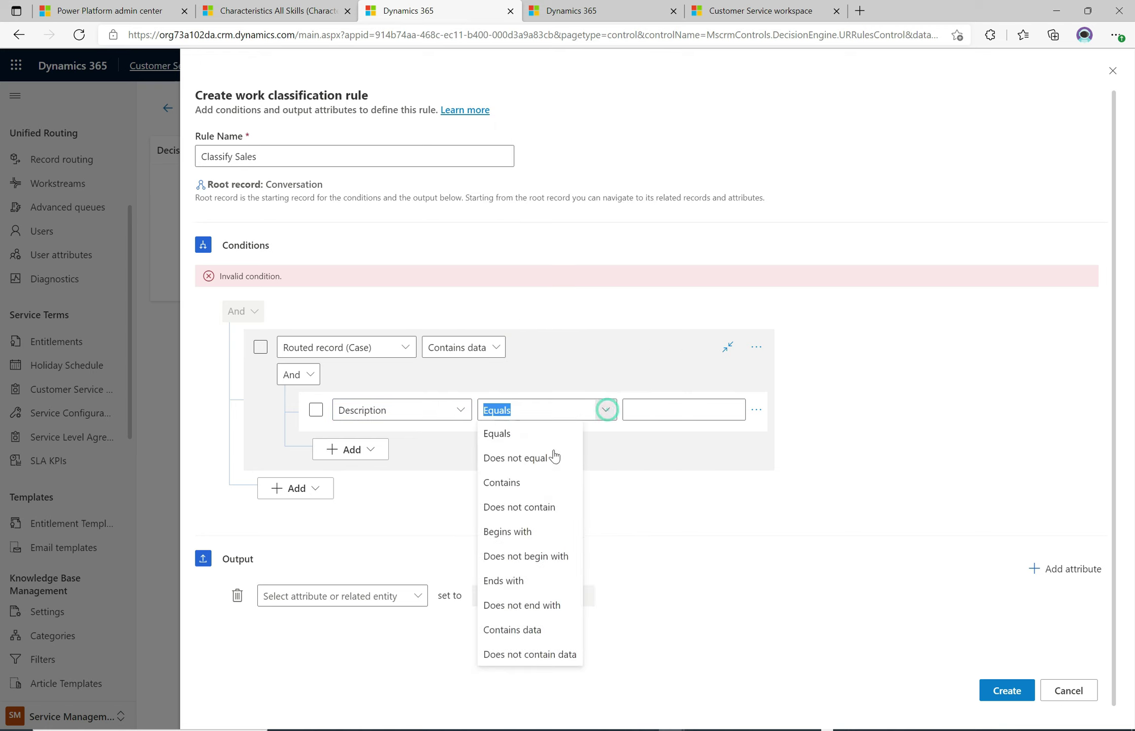
click(509, 481)
click(661, 411)
text(new)
text(ustomer)
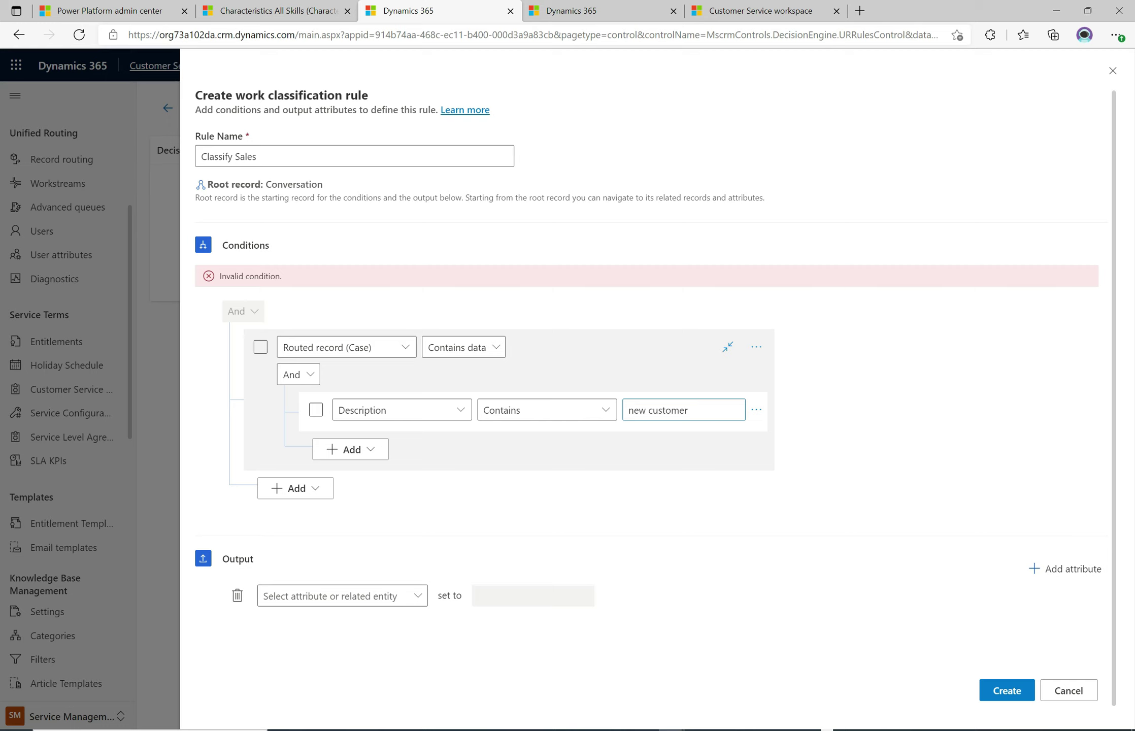
Set the rule's output to the Skills attribute with skill Sales at Proficient proficiency, and create the rule
click(424, 603)
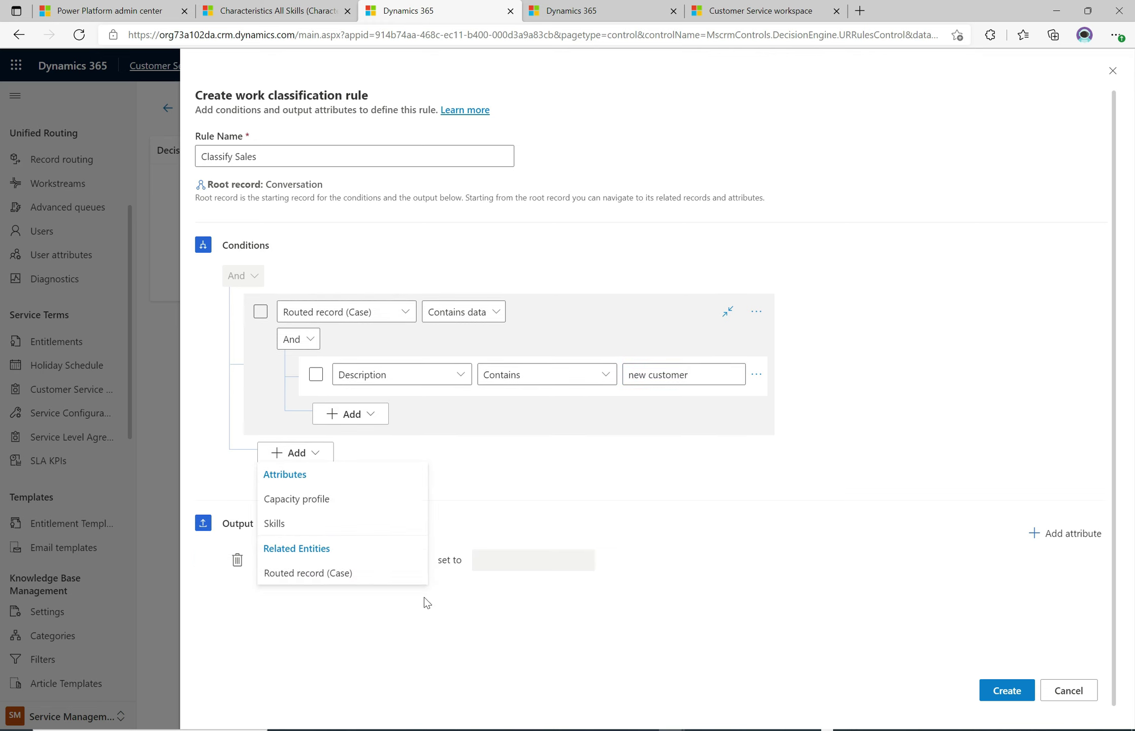
click(299, 524)
click(554, 558)
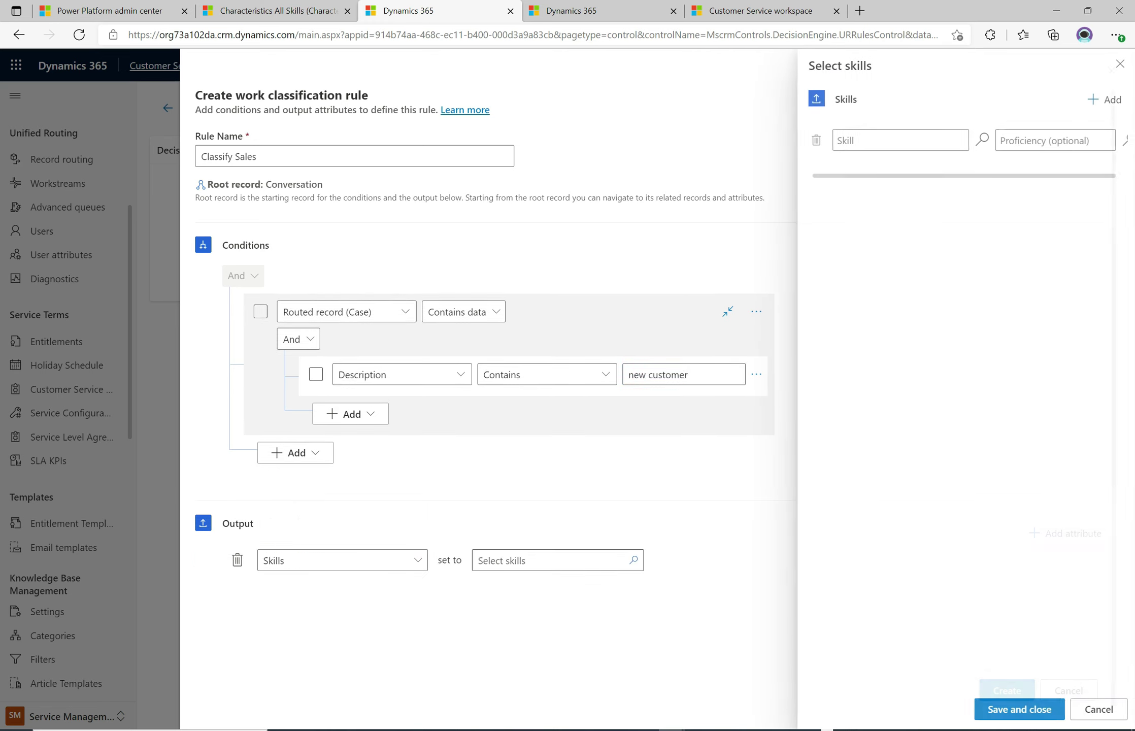
click(893, 141)
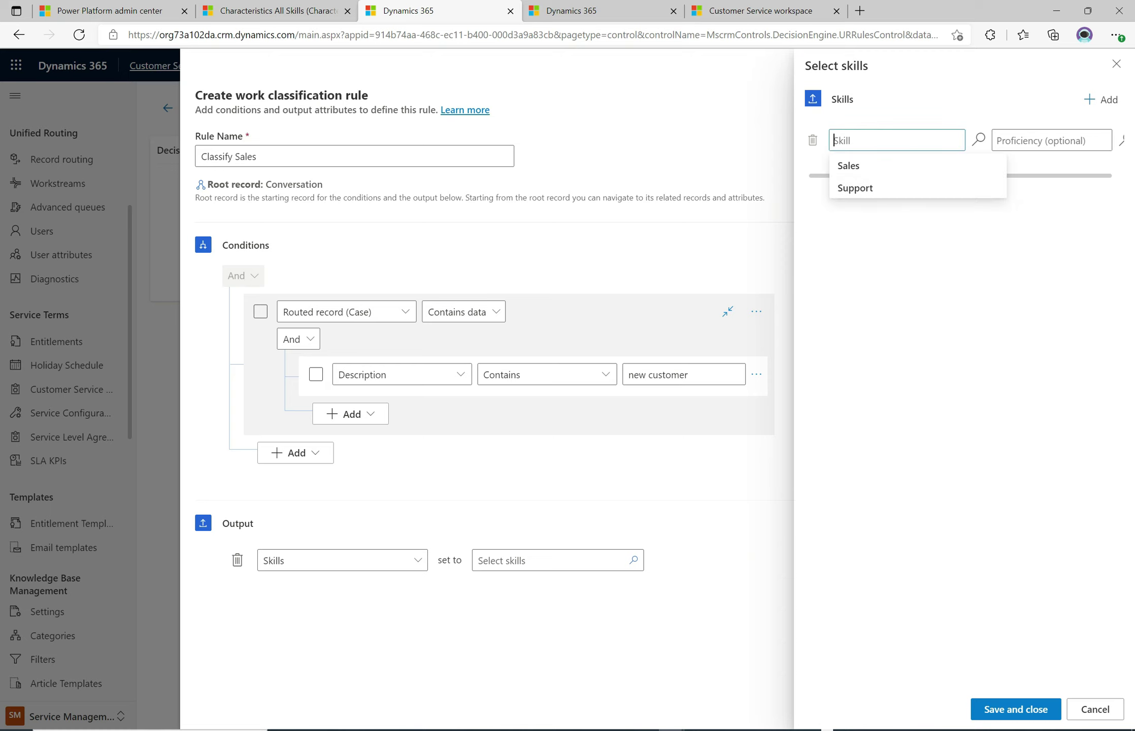
click(873, 168)
click(1015, 140)
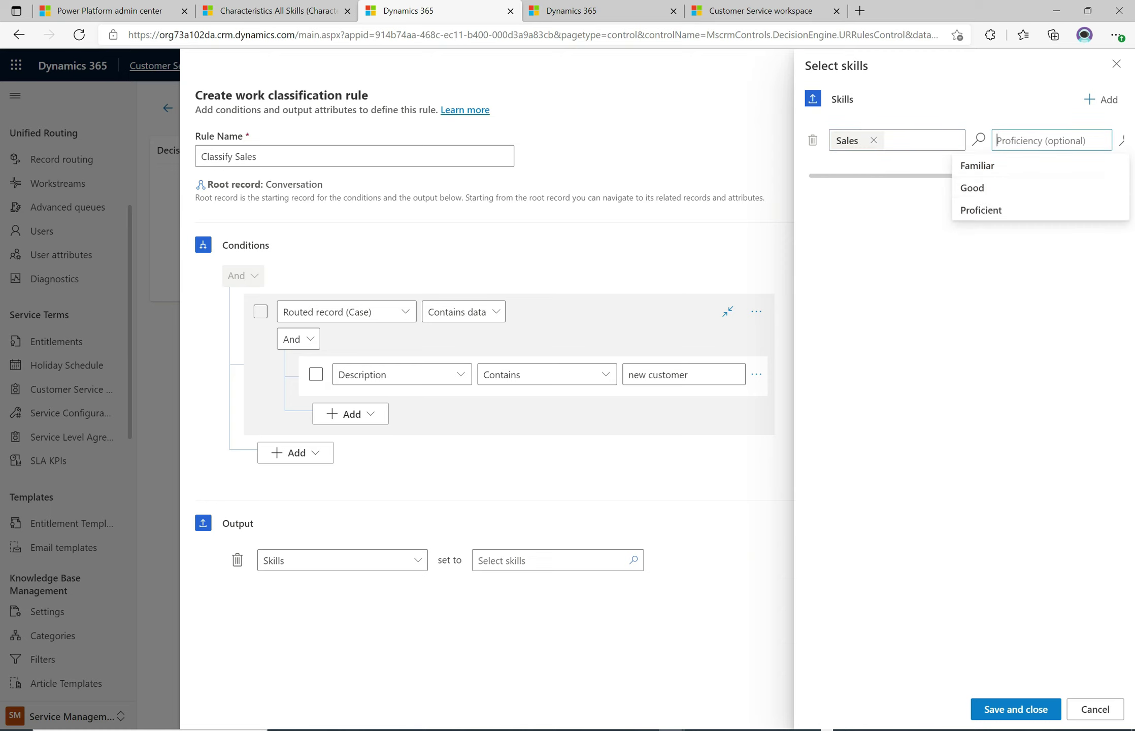
click(984, 214)
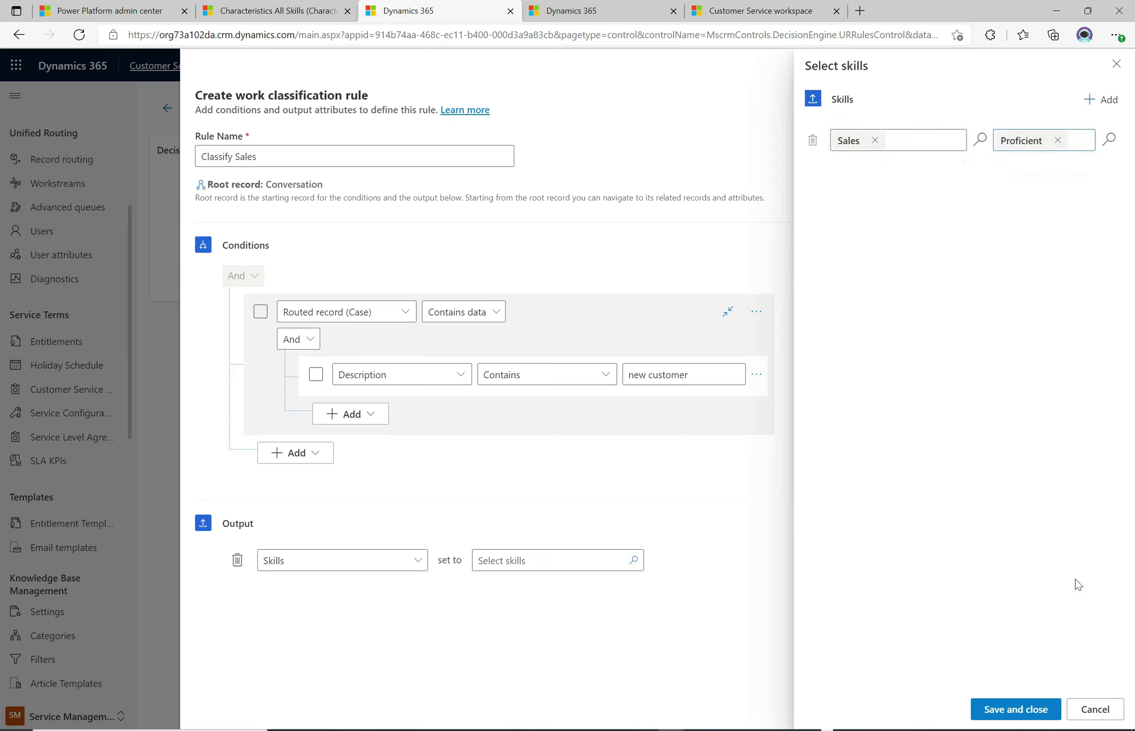
click(1015, 709)
click(1009, 690)
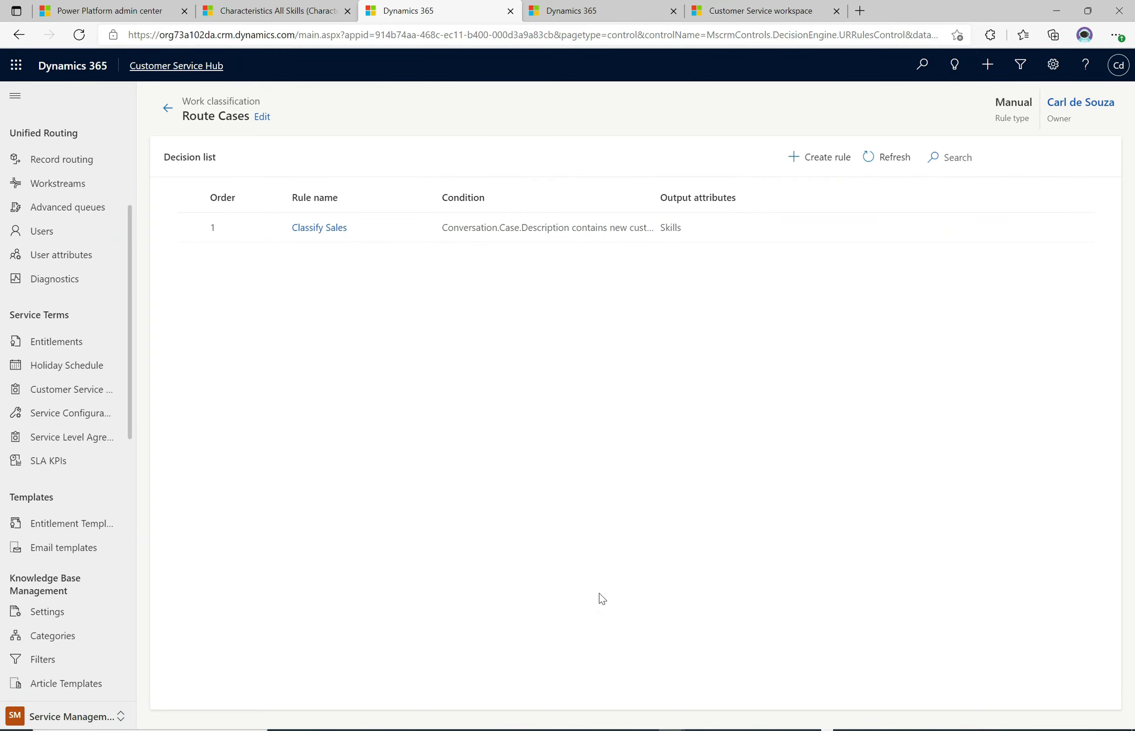
Start a second work classification rule in the decision list and name it Classify Support
click(827, 157)
click(284, 158)
text(C)
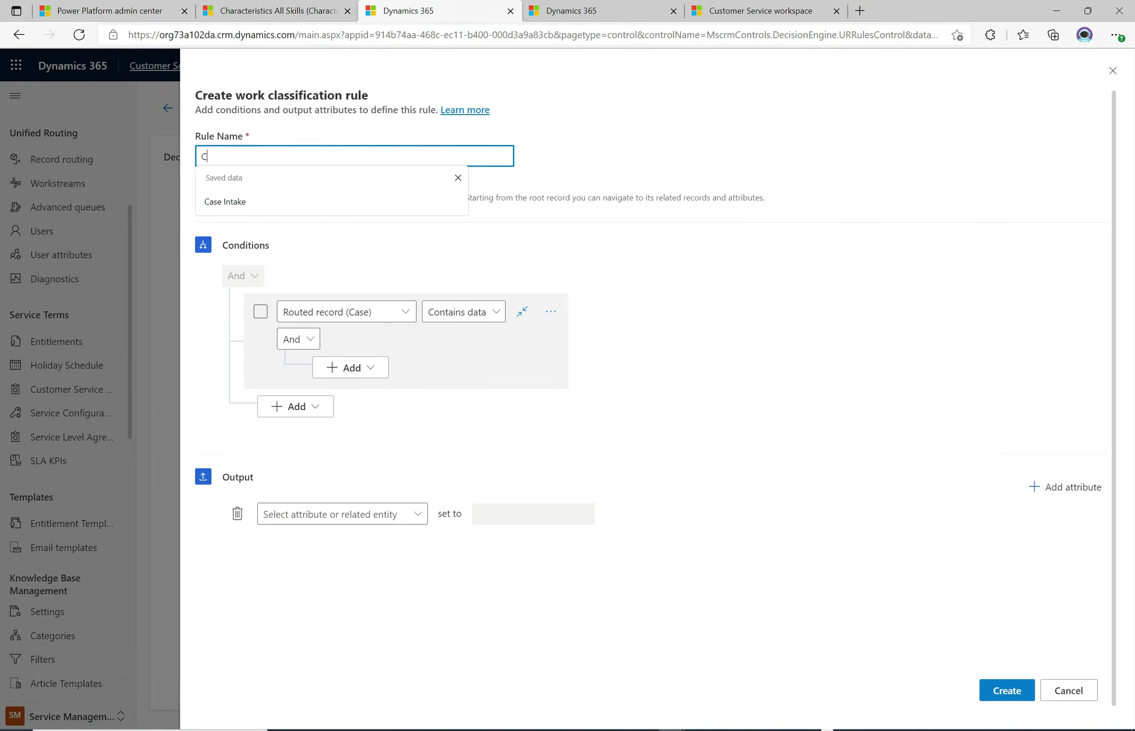
text(lassify)
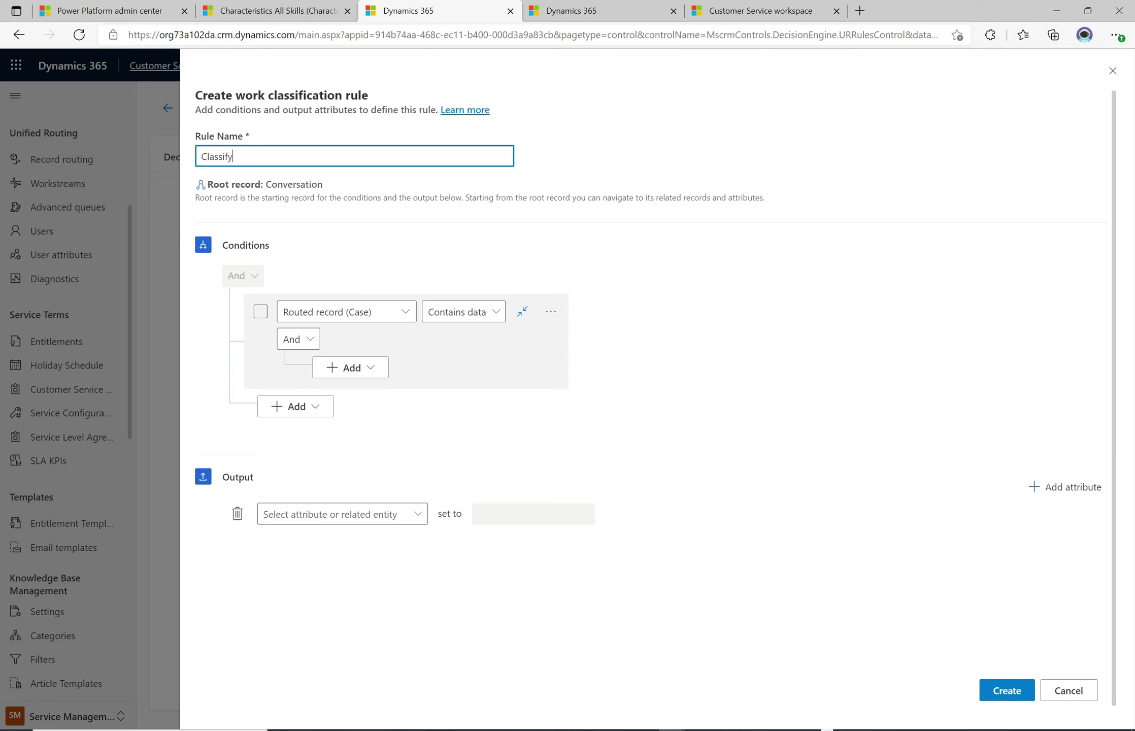
text( Support)
Add a condition row to the Classify Support rule requiring that the routed Case's Description contains "help"
click(350, 369)
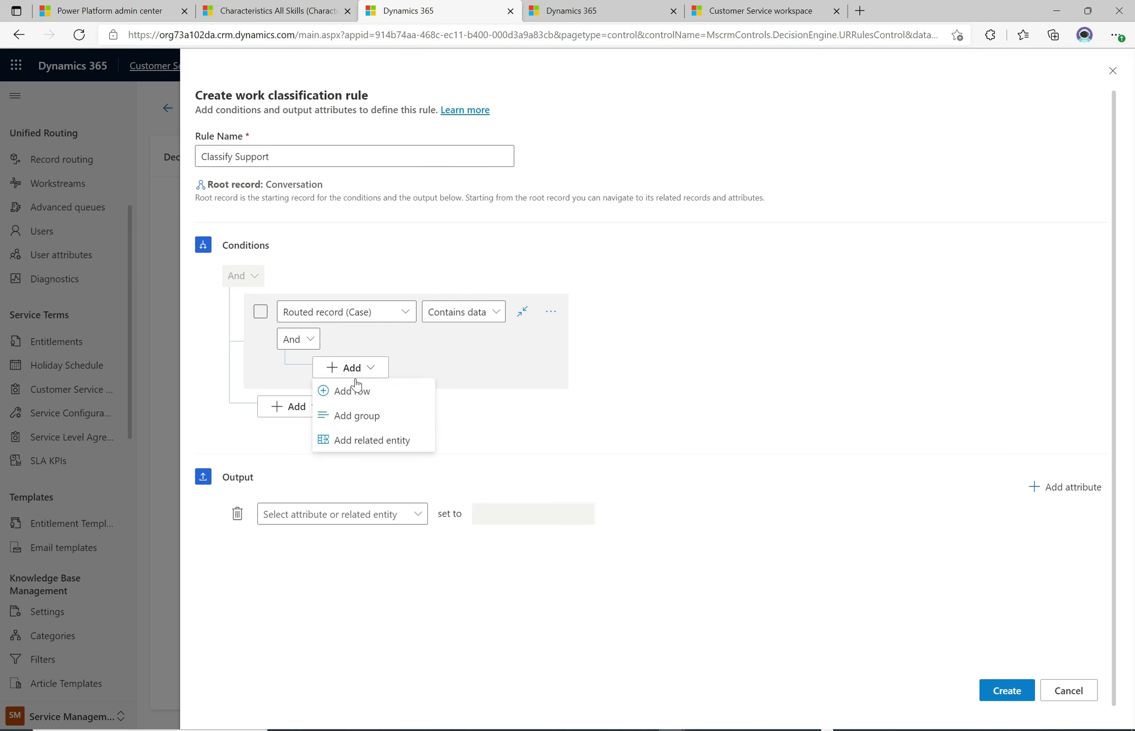
click(355, 391)
click(463, 409)
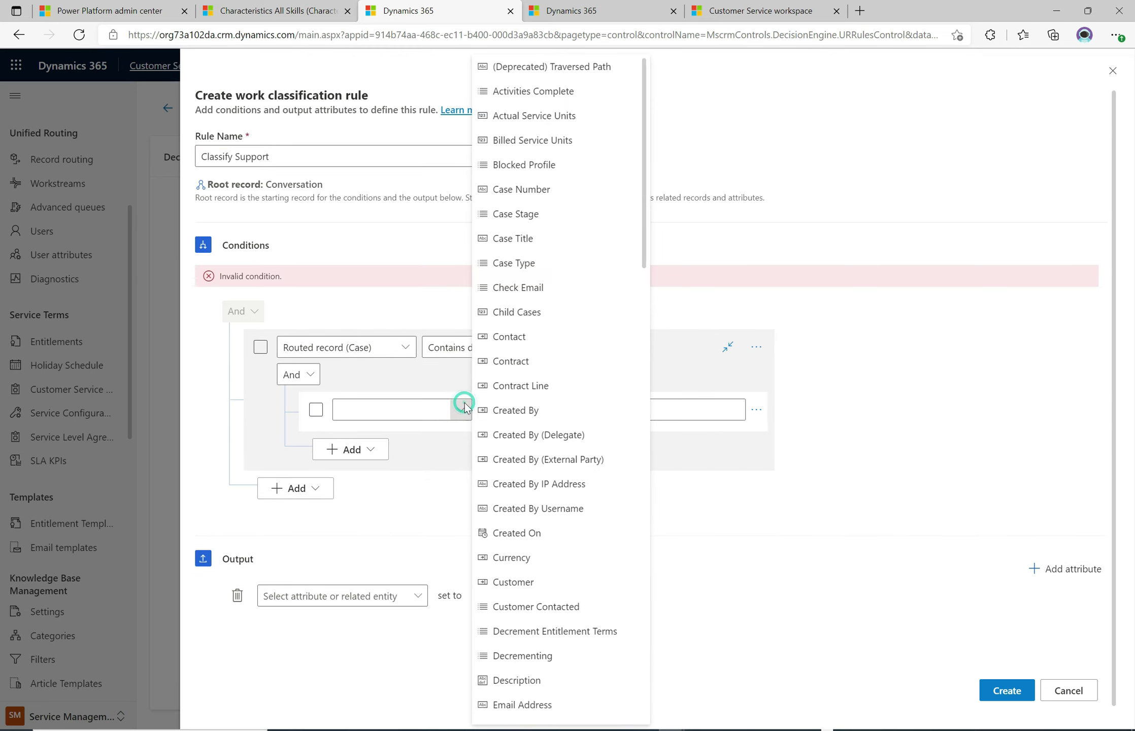
click(553, 679)
click(570, 415)
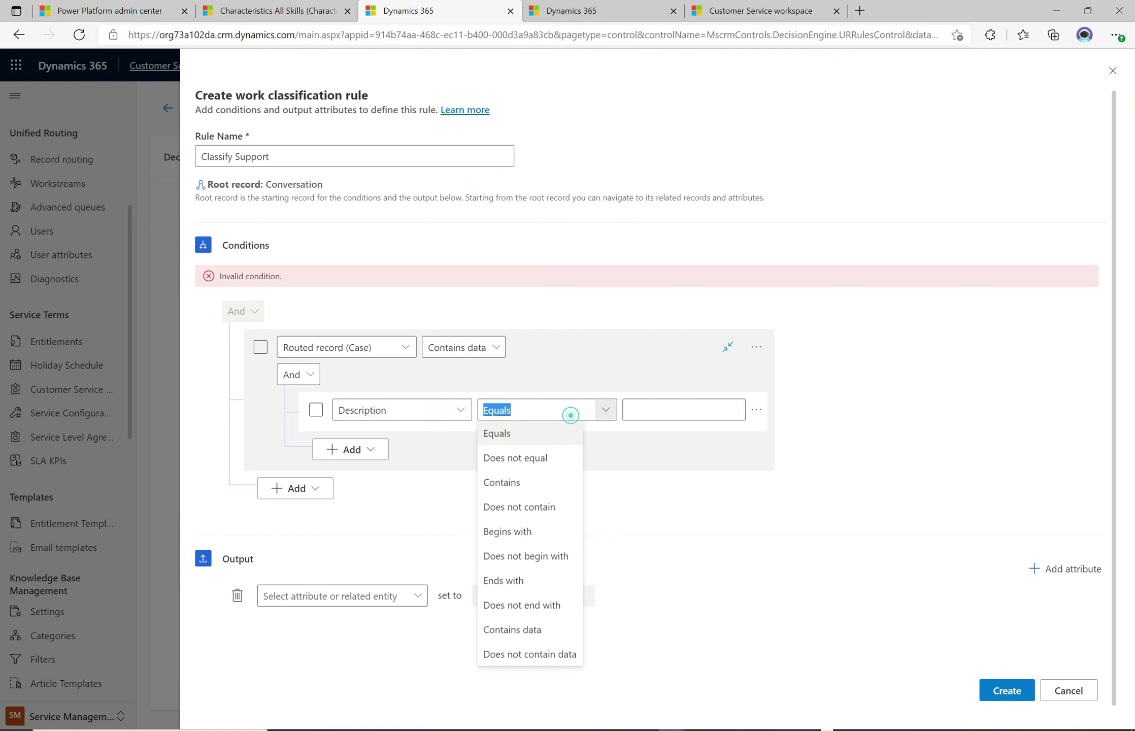
click(517, 480)
text(help)
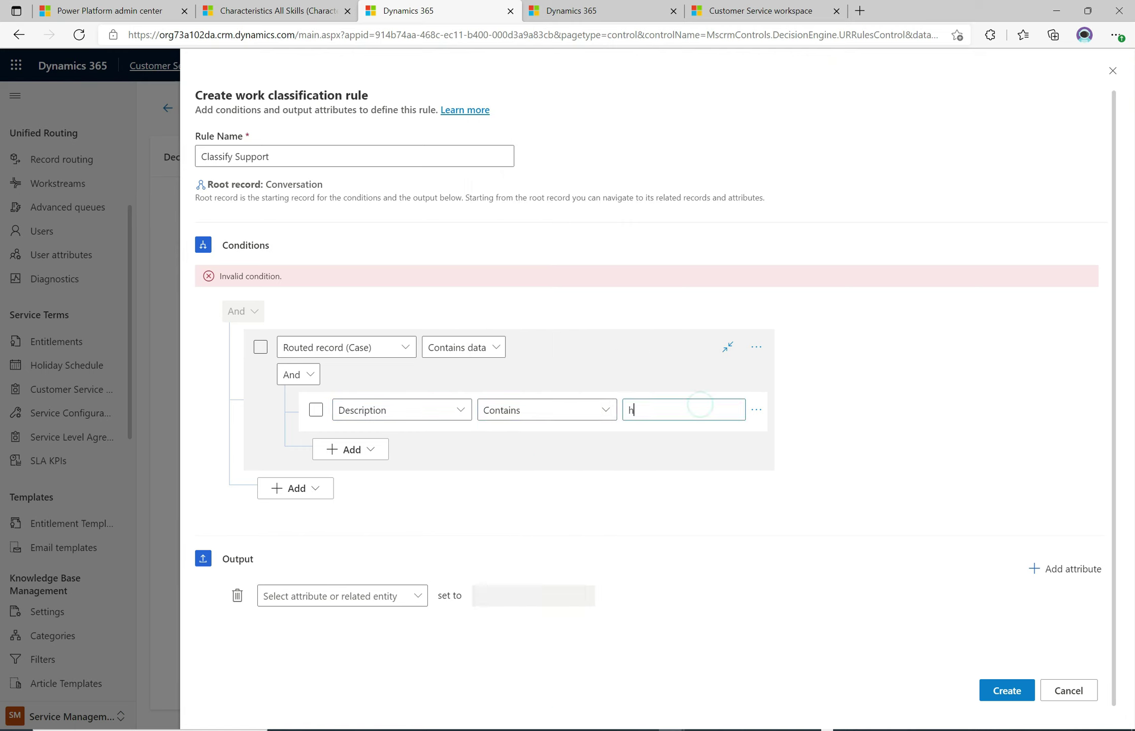
click(704, 487)
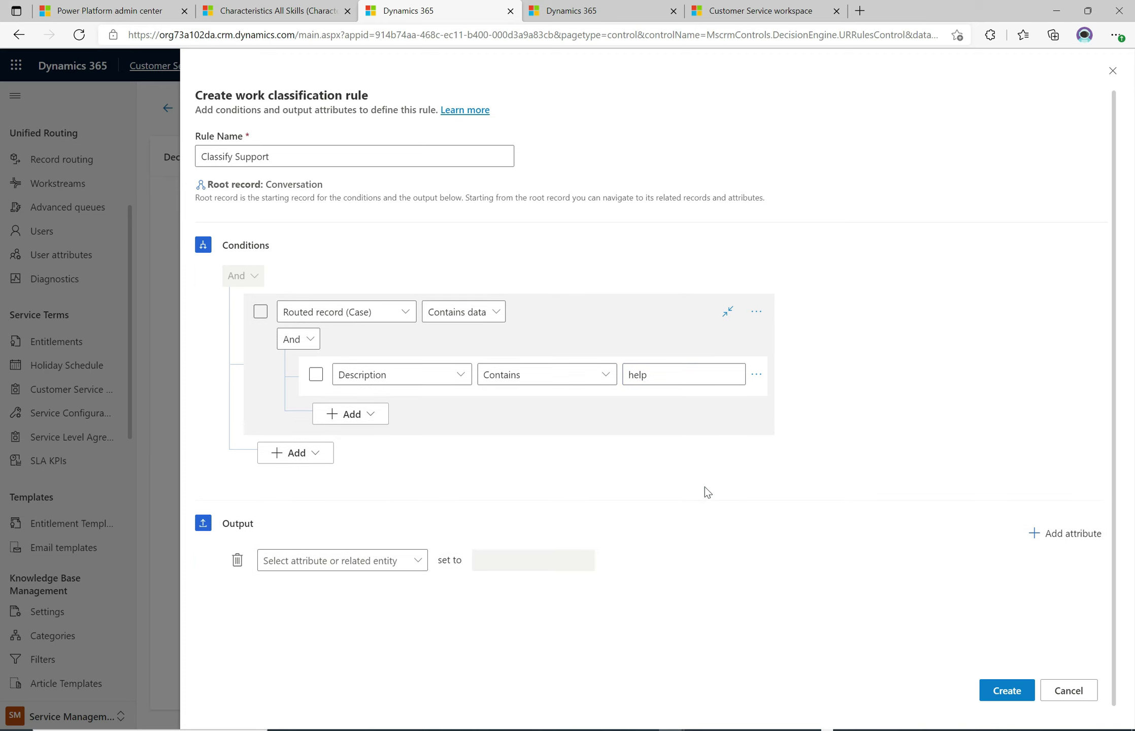
Set the Classify Support output to the Skills attribute with skill Support at Proficient proficiency, and create the rule
click(417, 564)
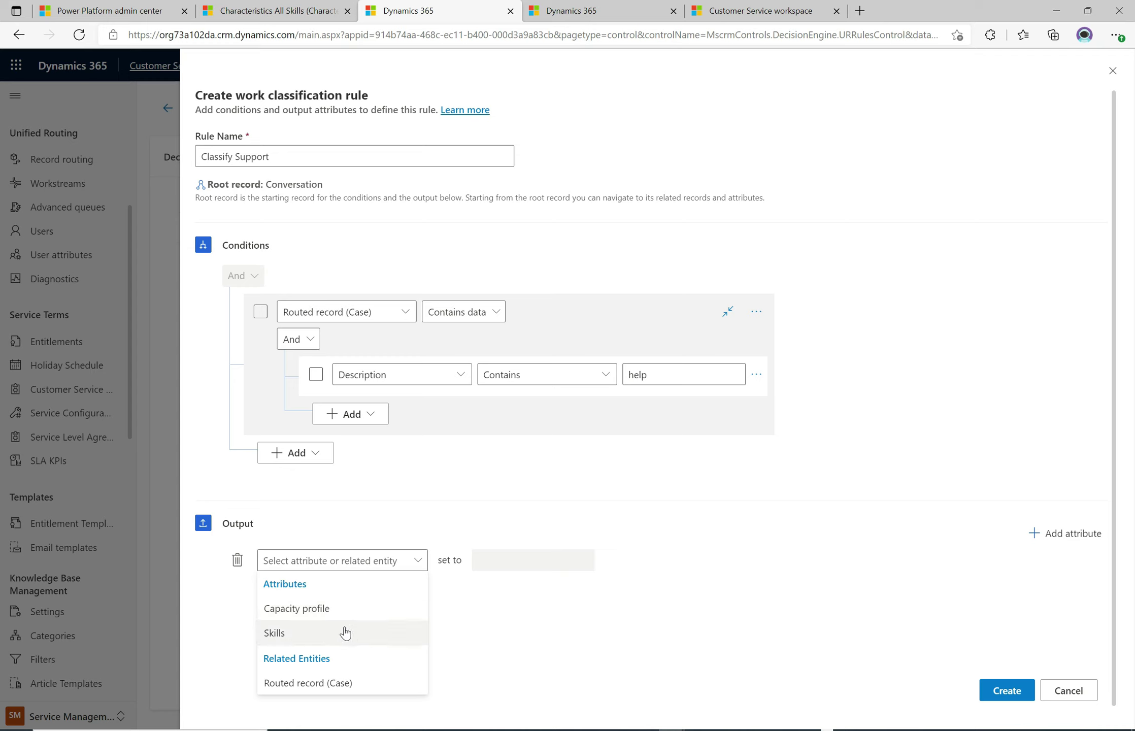
click(283, 635)
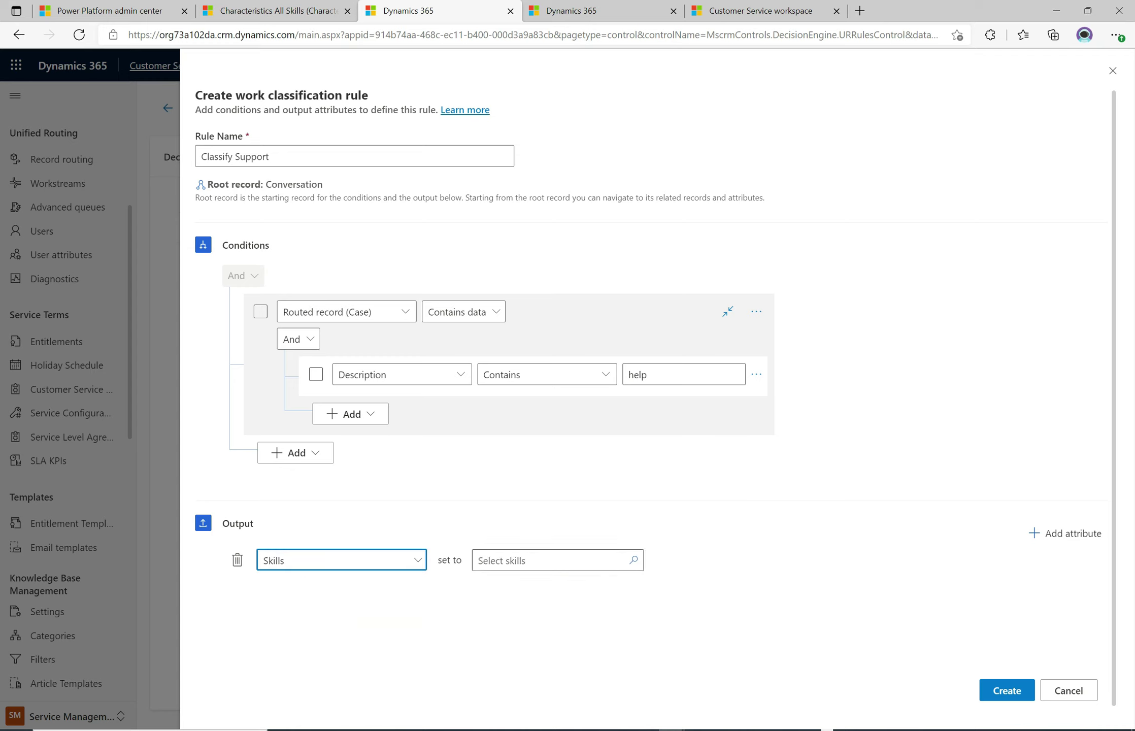
click(558, 560)
click(897, 140)
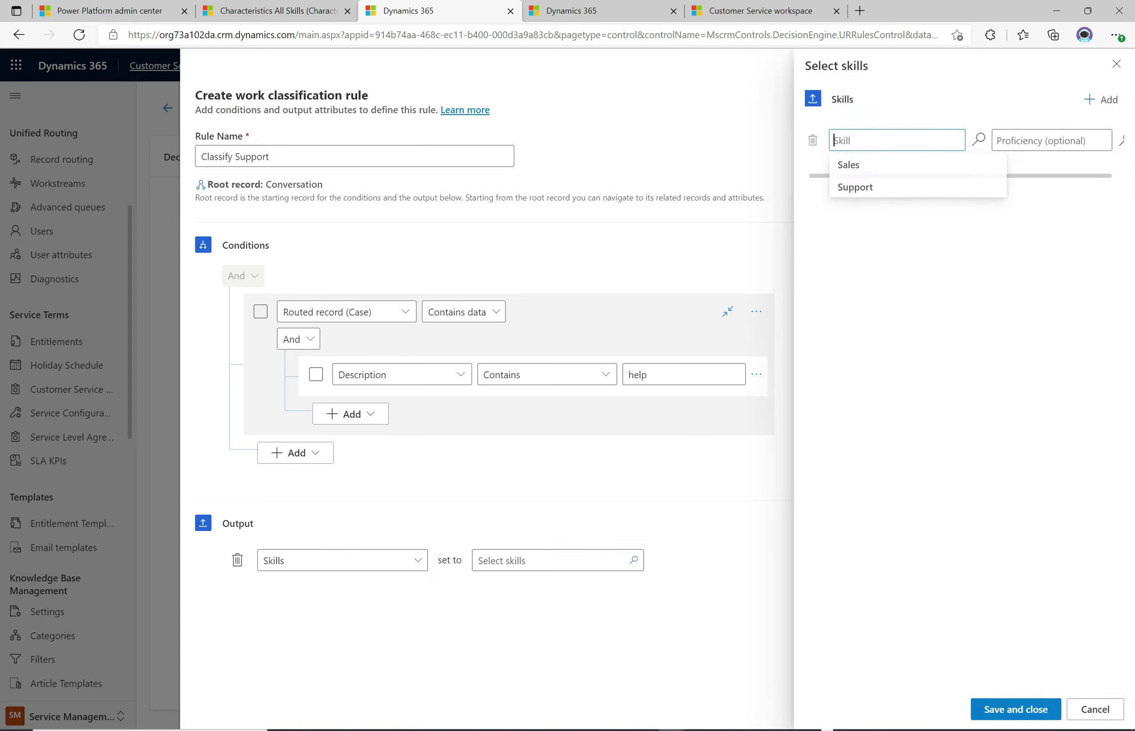
click(878, 197)
click(1047, 141)
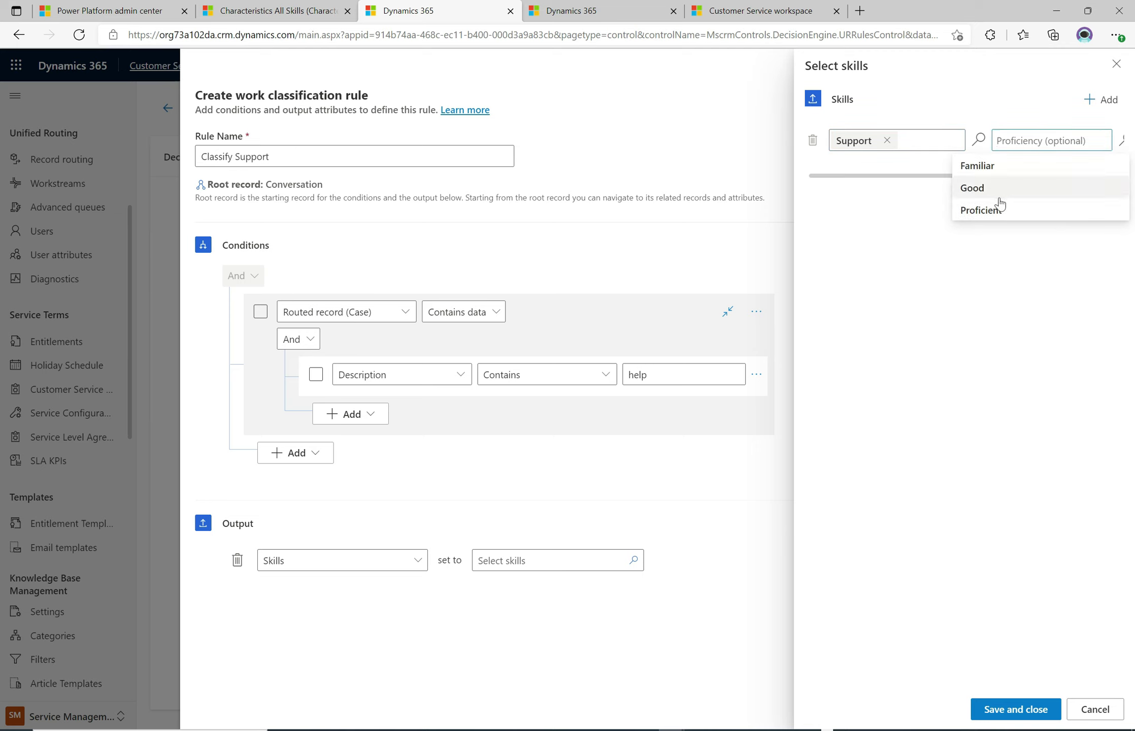
click(984, 209)
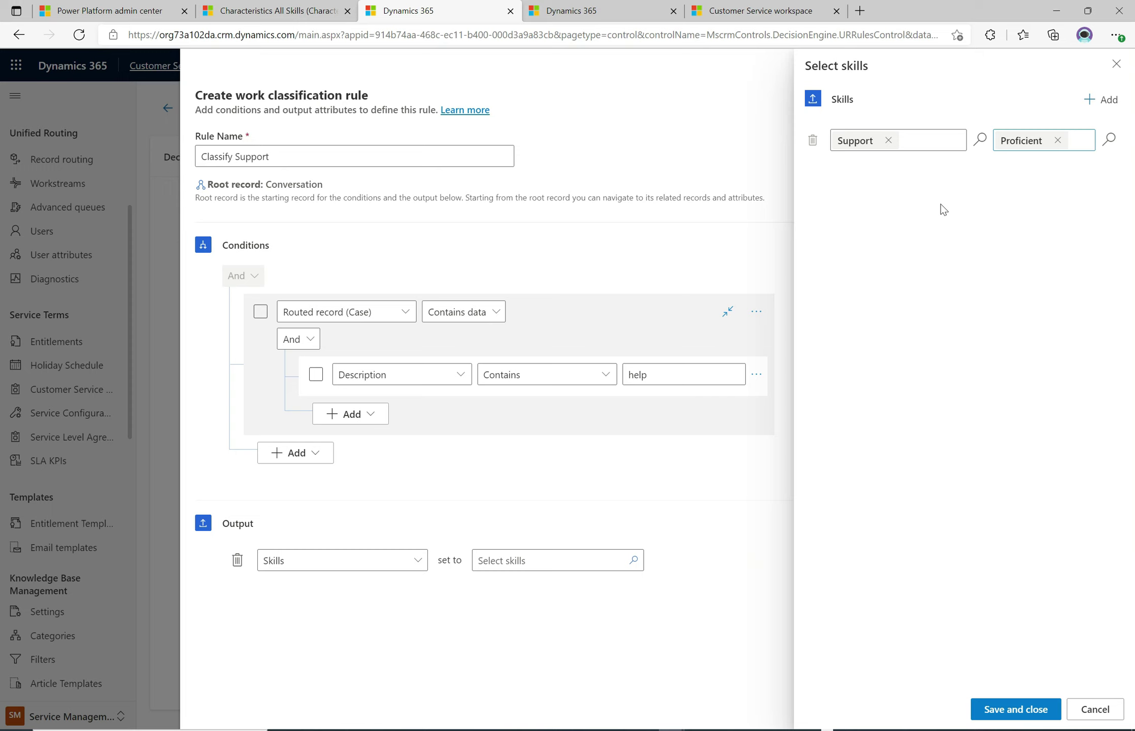
click(1012, 712)
click(996, 686)
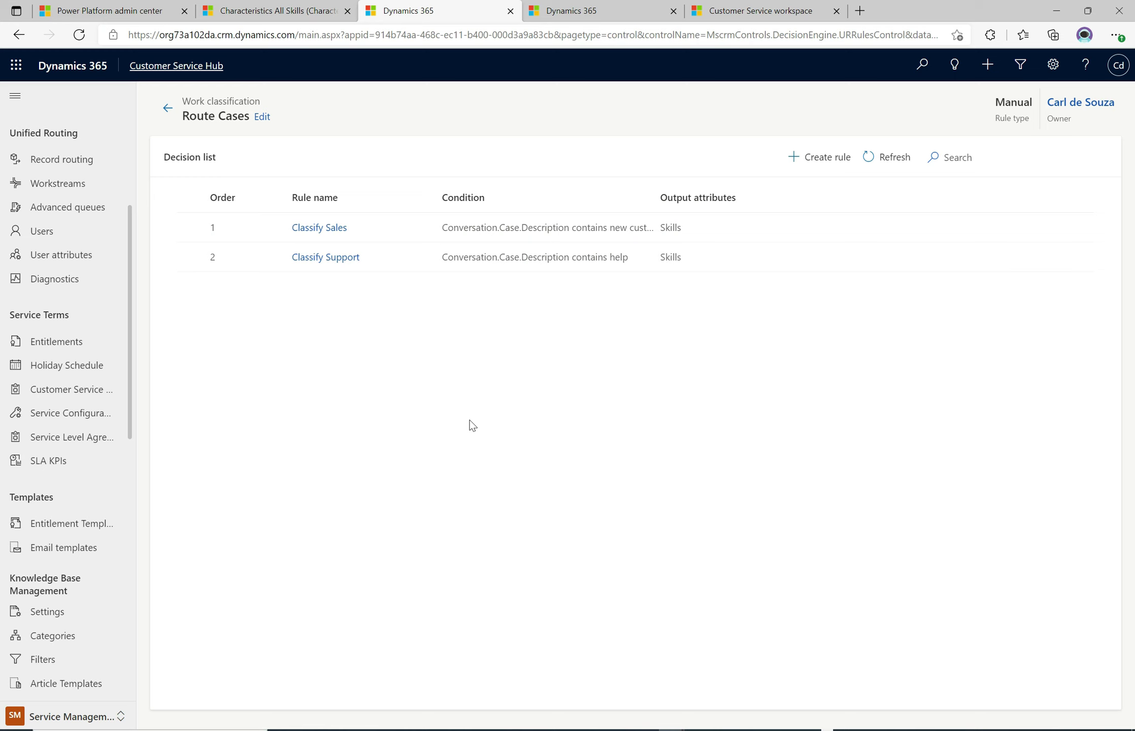
Switch to Omnichannel Administration, examine the Sales skill's assigned agent and rating value, and open the list of skills beside the record
click(224, 15)
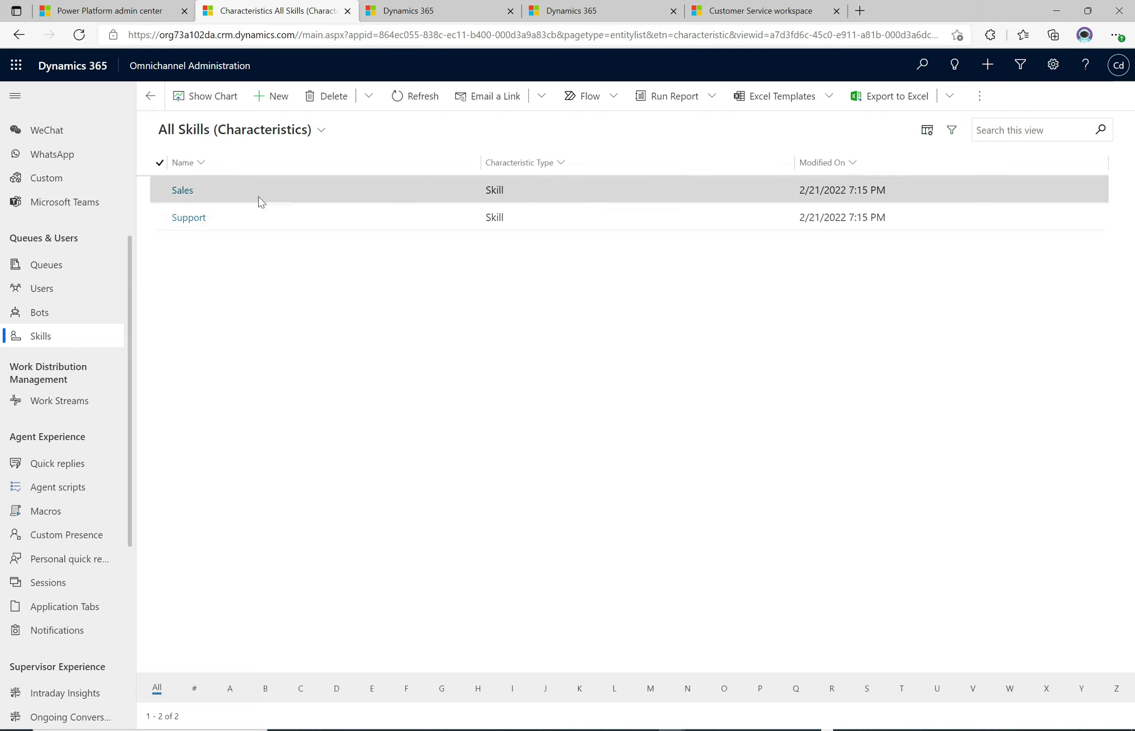
click(184, 190)
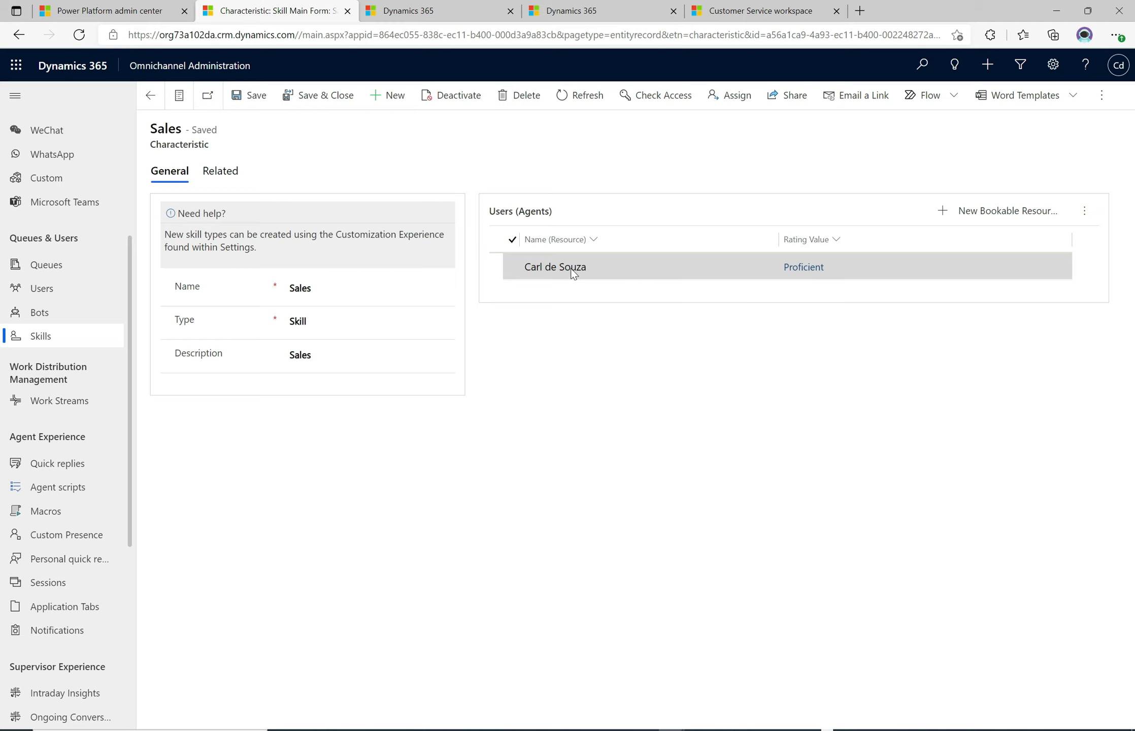
click(759, 265)
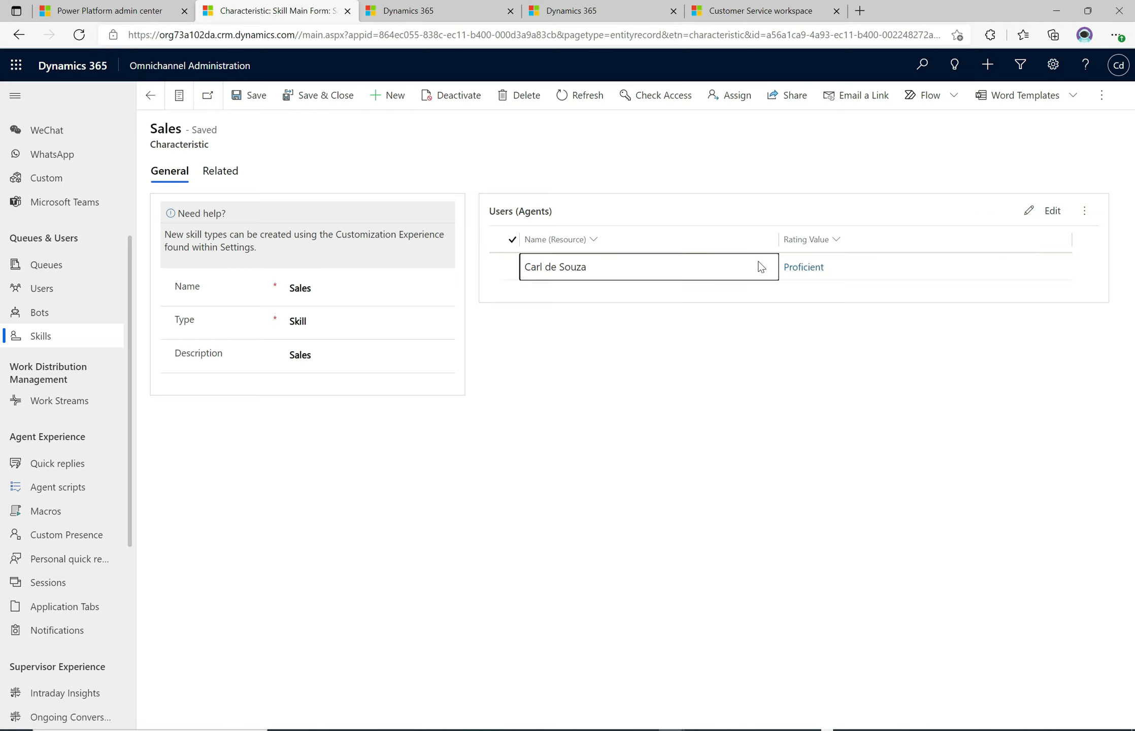
click(760, 266)
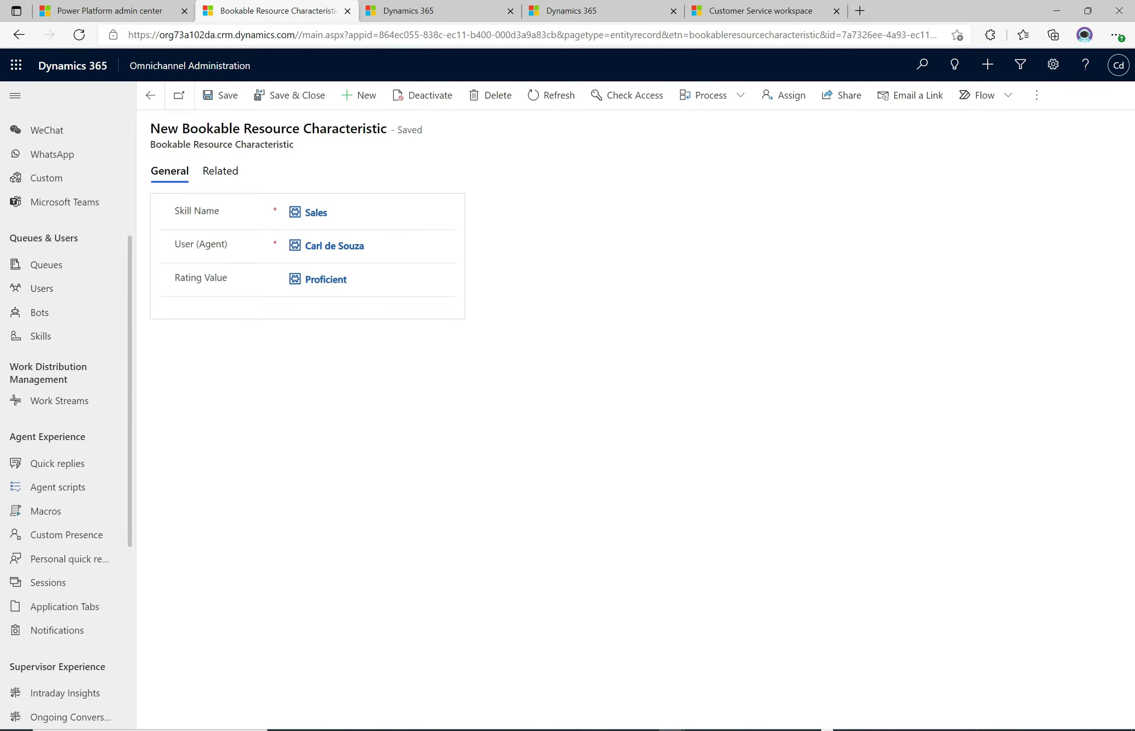
click(151, 101)
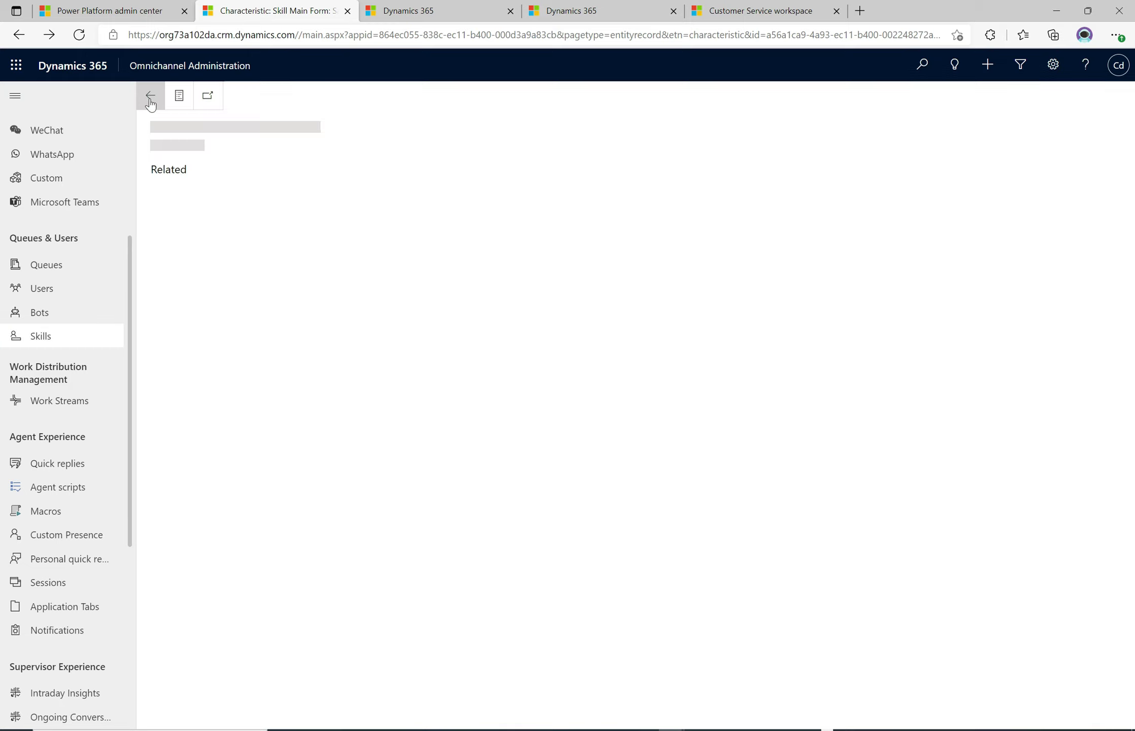
click(178, 98)
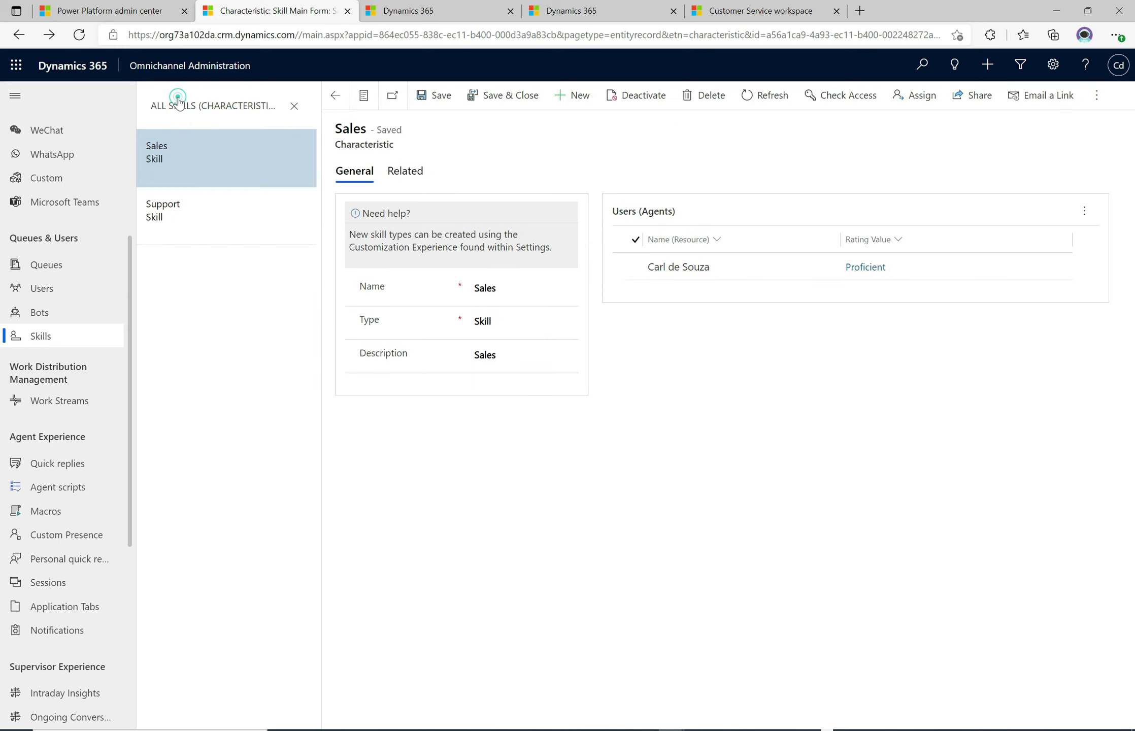
Examine the Support skill's assigned agent and rating value, and return to the Case Workstream in Customer Service Hub
click(203, 223)
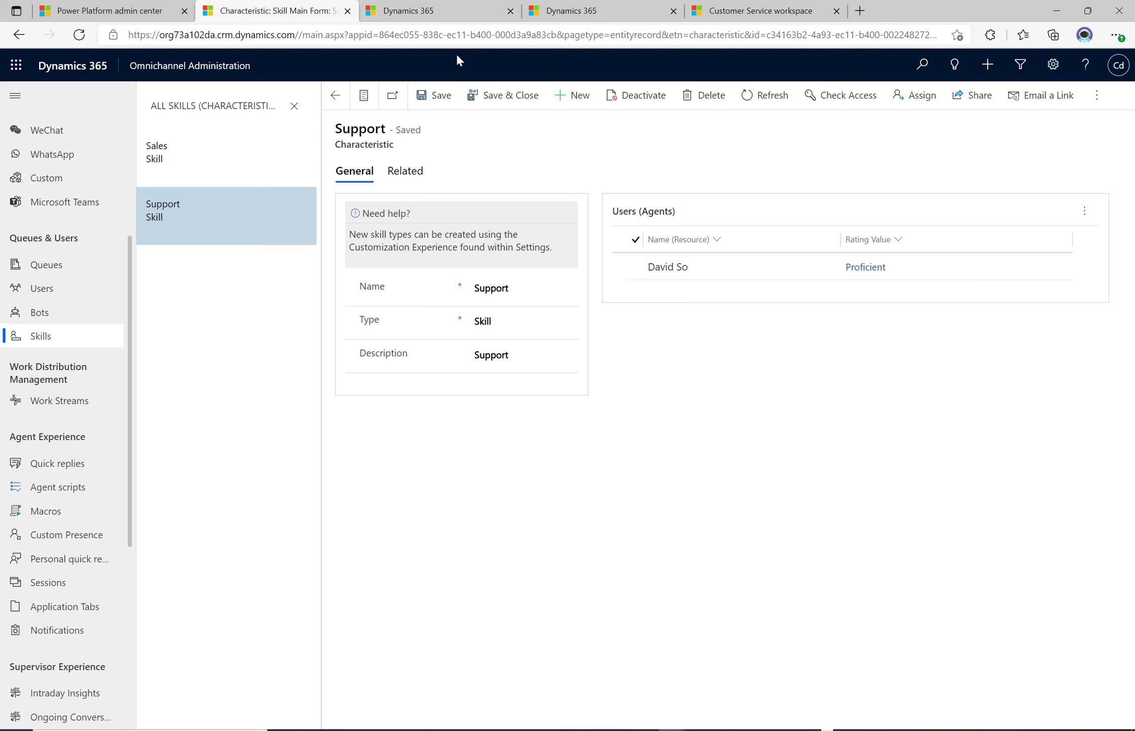
click(450, 8)
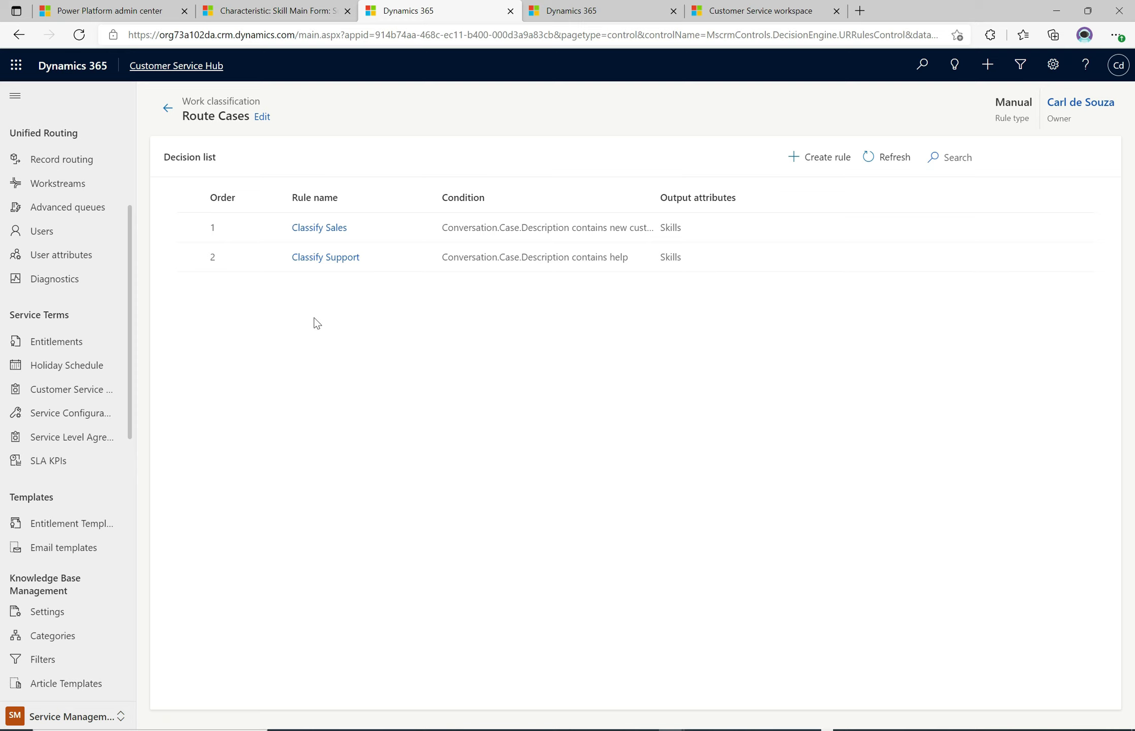
click(167, 108)
click(166, 108)
click(172, 143)
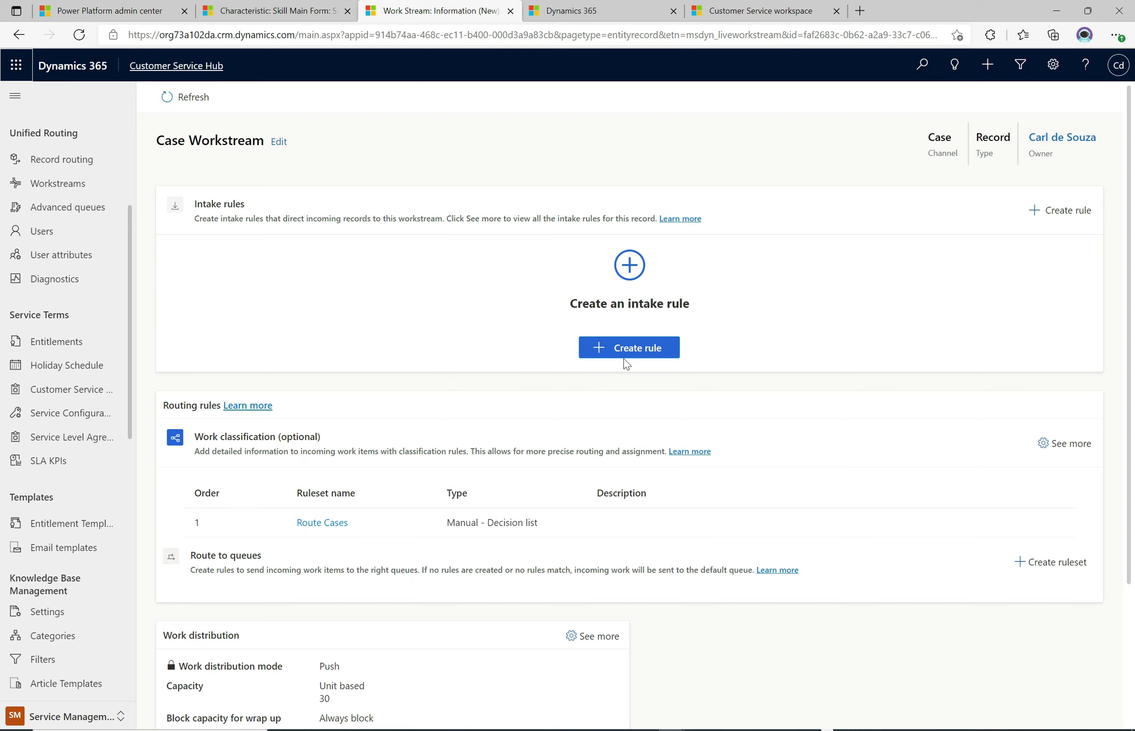
Start a new intake rule for the Case Workstream and name it Case Intake
click(632, 355)
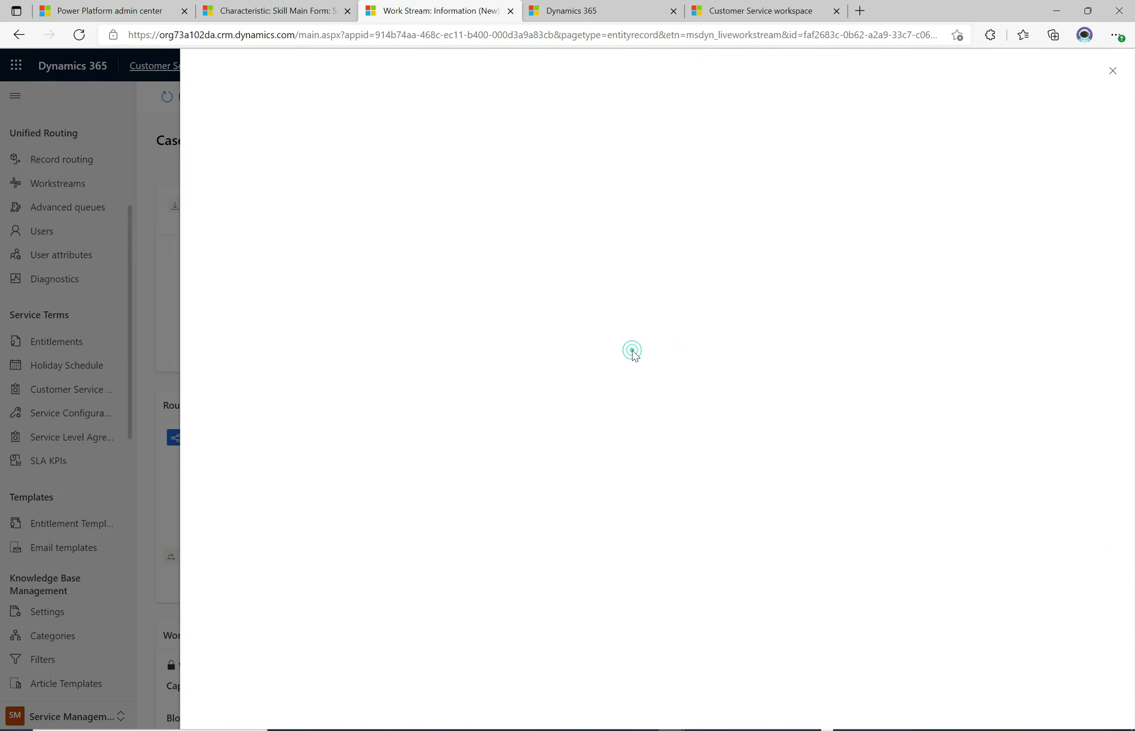
click(284, 156)
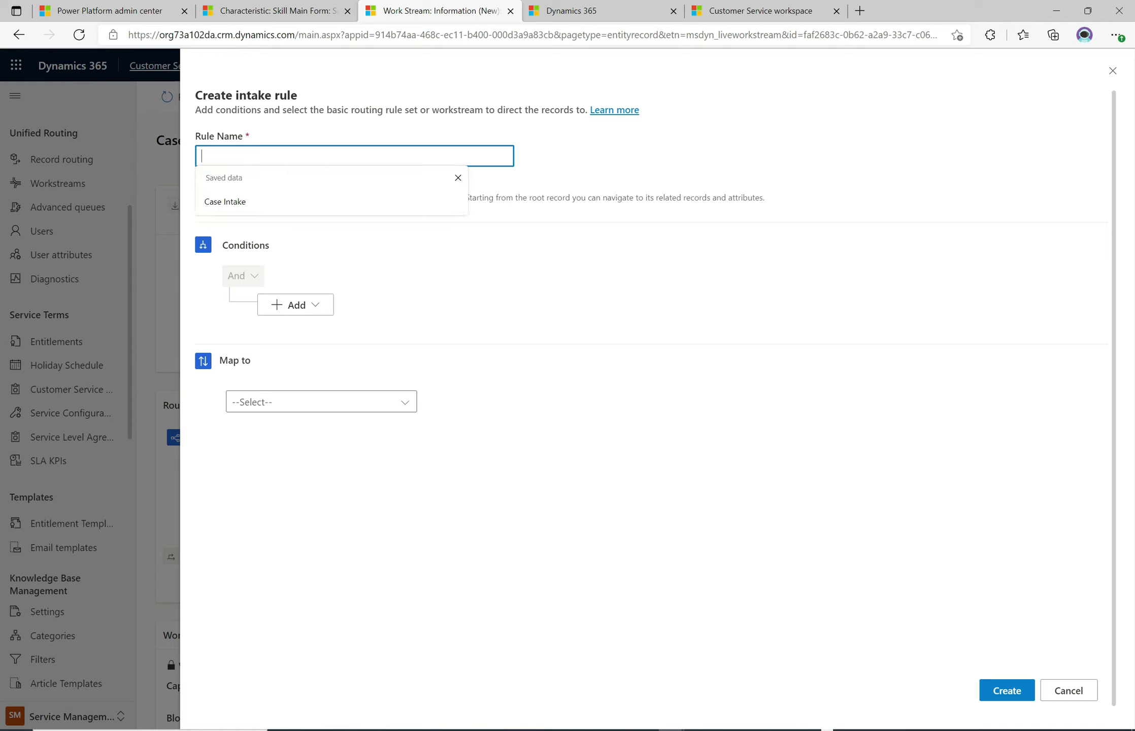
click(251, 200)
click(312, 193)
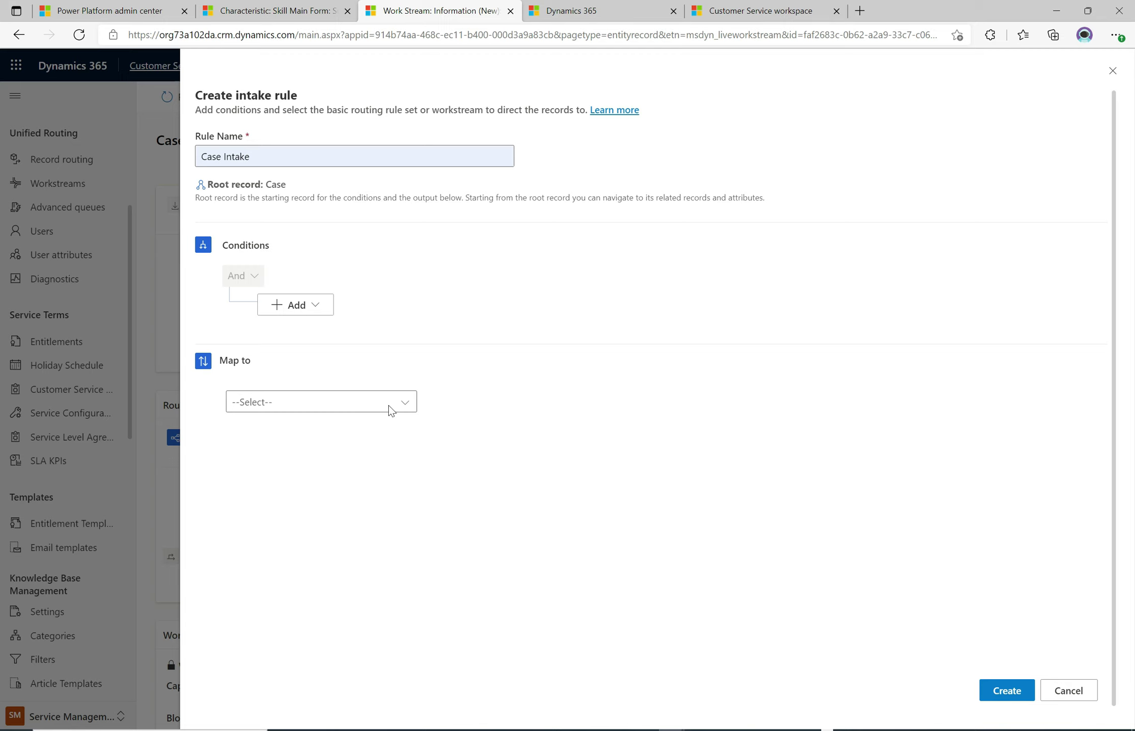
Map the Case Intake rule to the workstream Case Workstream and create it without a condition
click(403, 403)
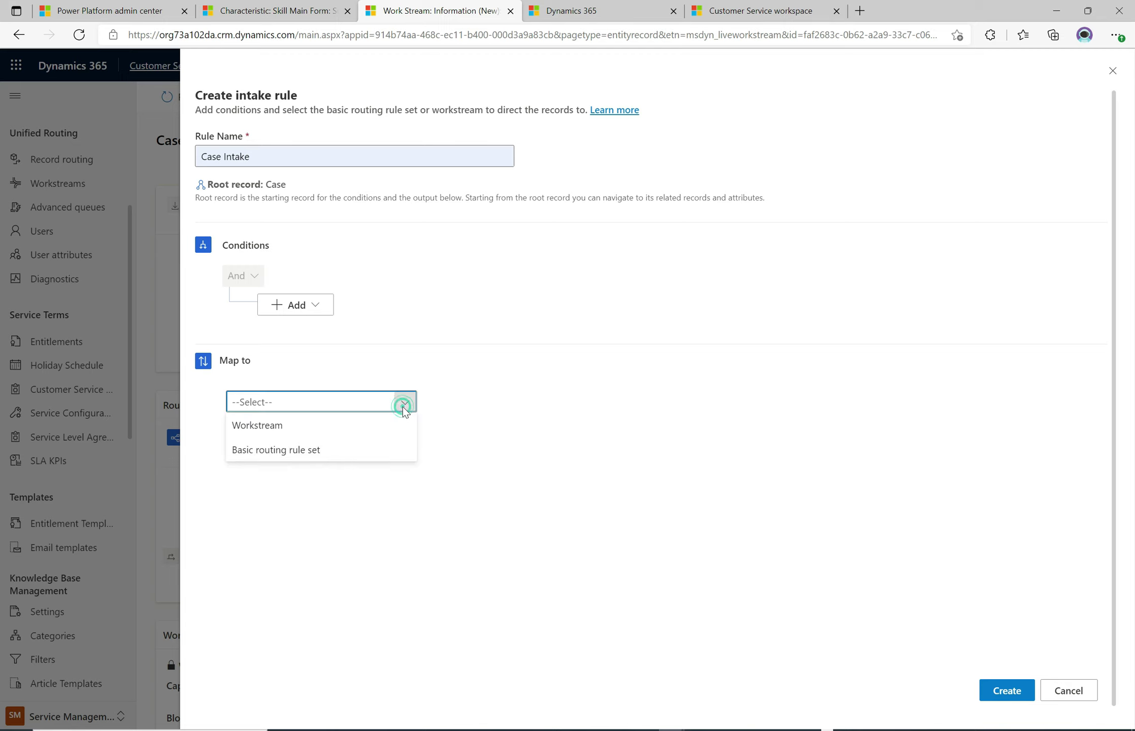
click(269, 428)
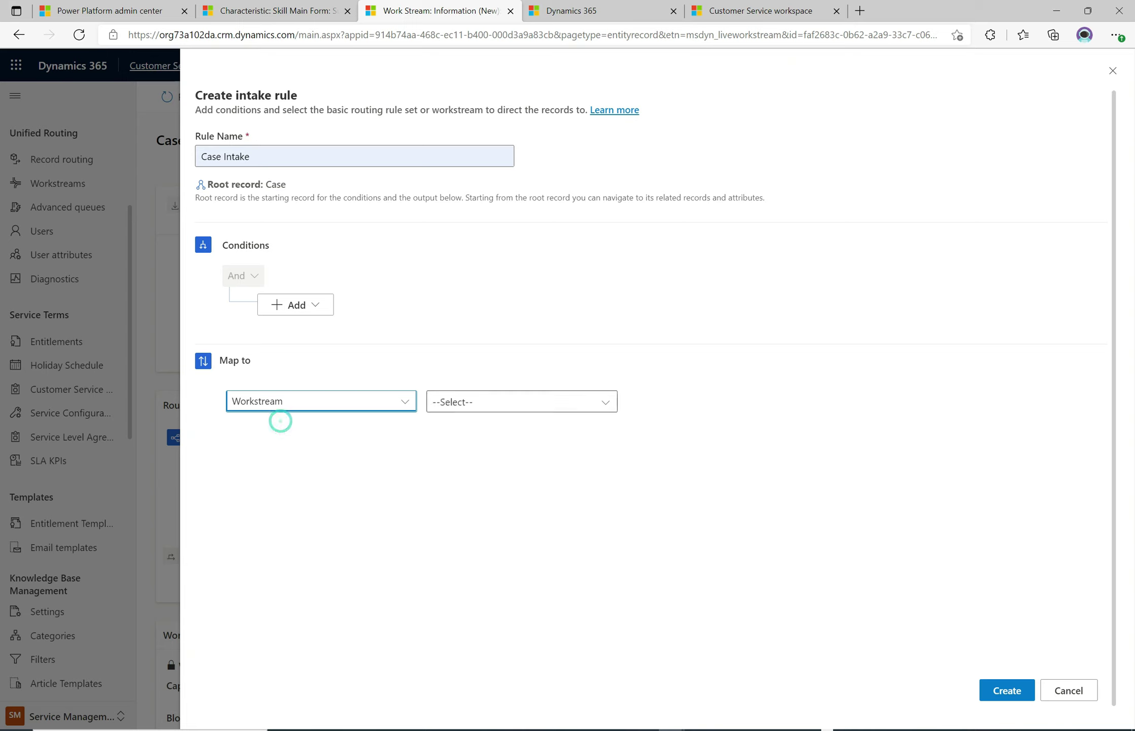
click(561, 405)
click(472, 424)
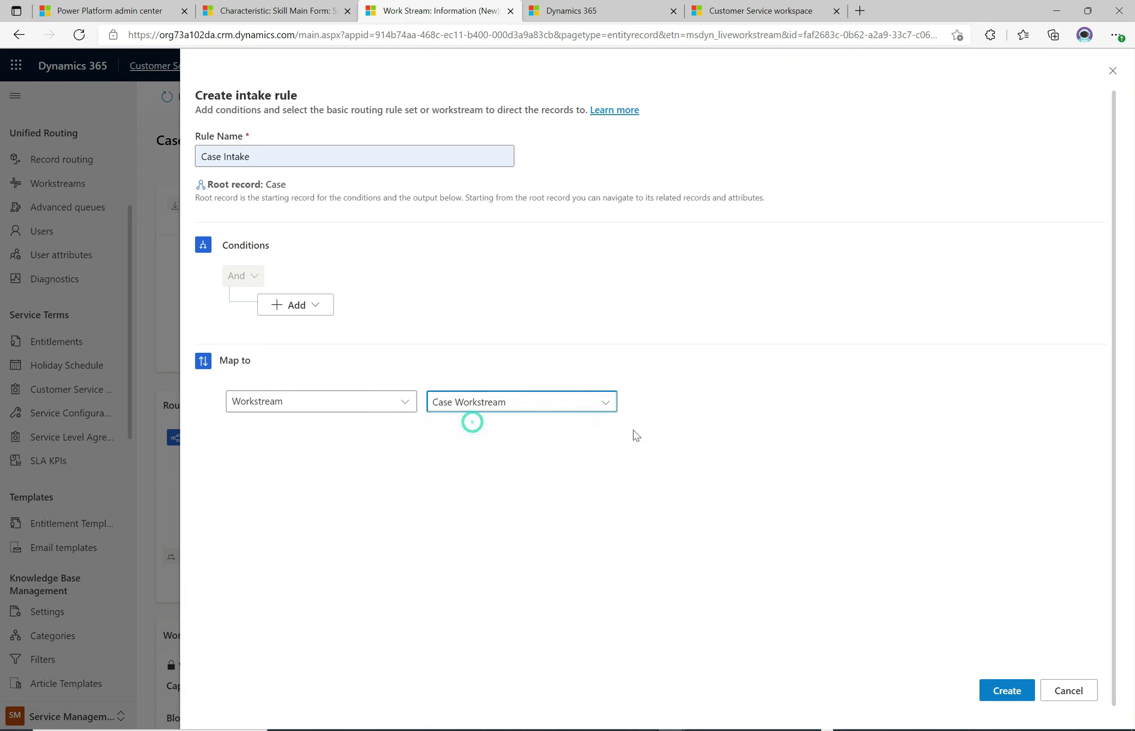
click(701, 513)
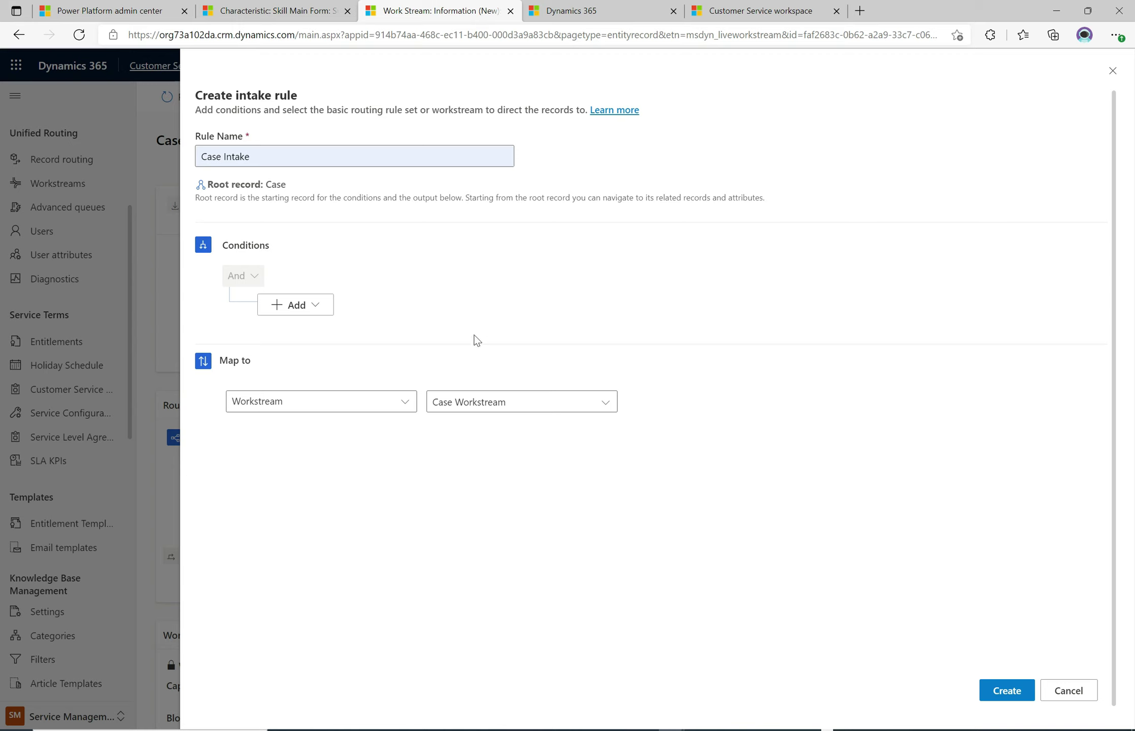
click(1009, 694)
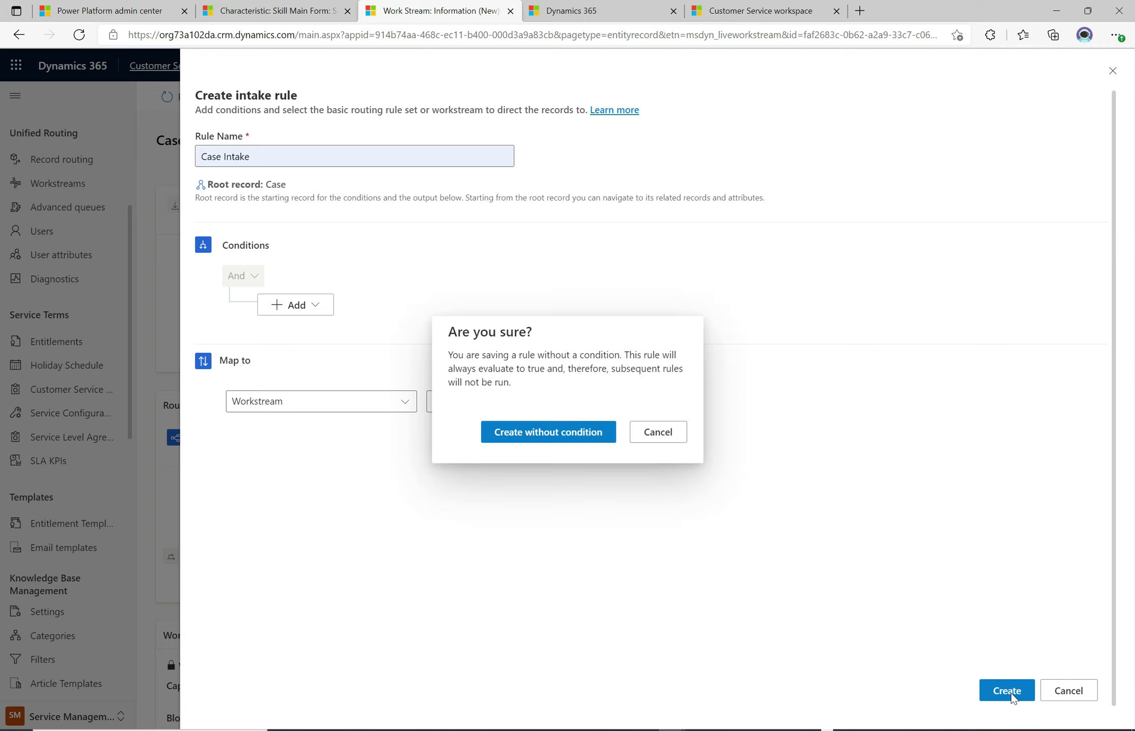
click(561, 432)
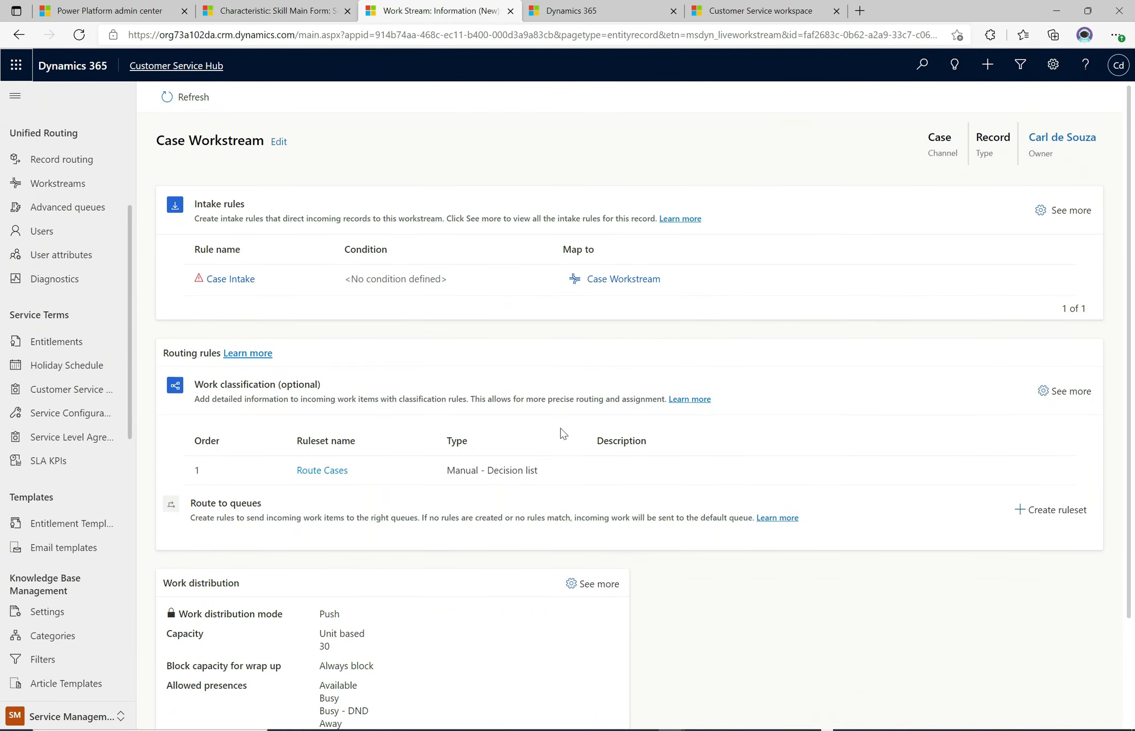
Set the default skill matching algorithm in the workstream's work distribution settings to Exact Match and save the settings
mouse_move(200, 282)
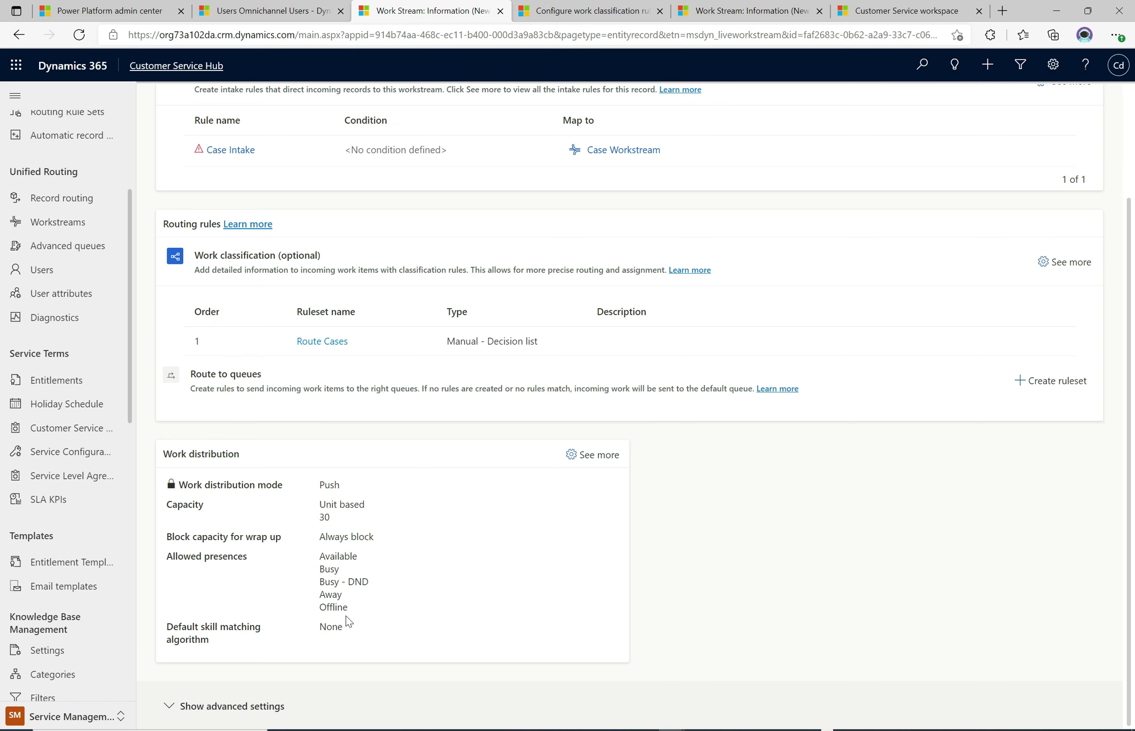
click(598, 455)
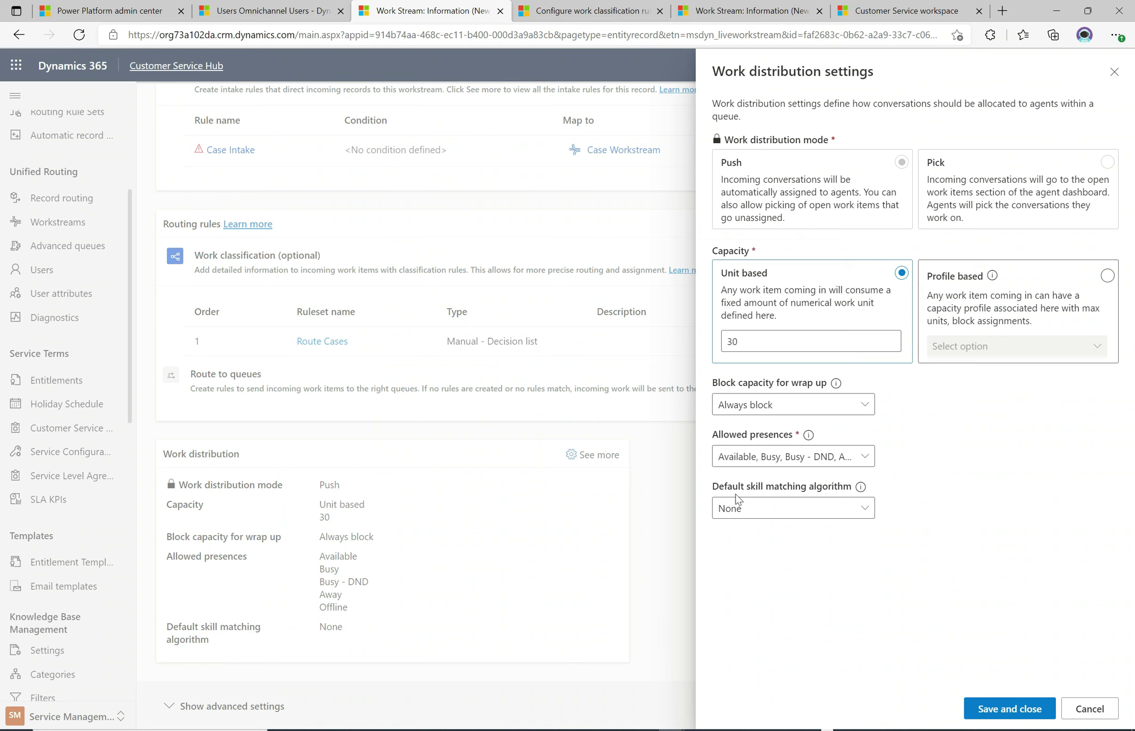
click(859, 487)
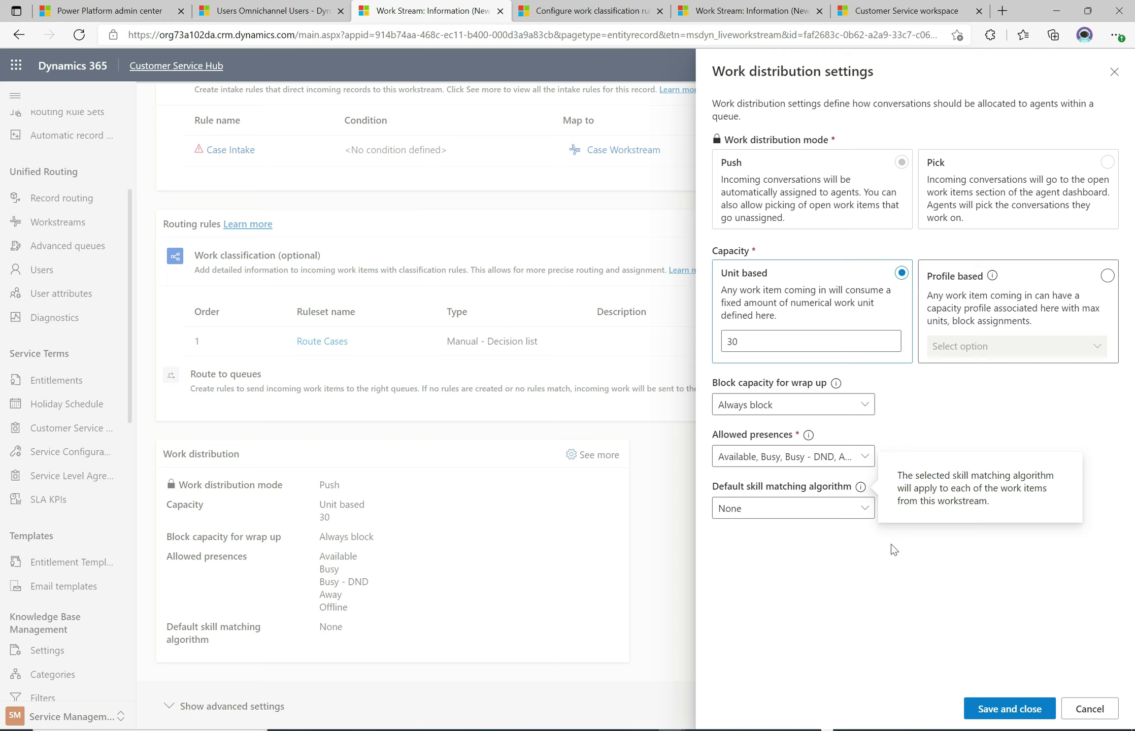
click(865, 509)
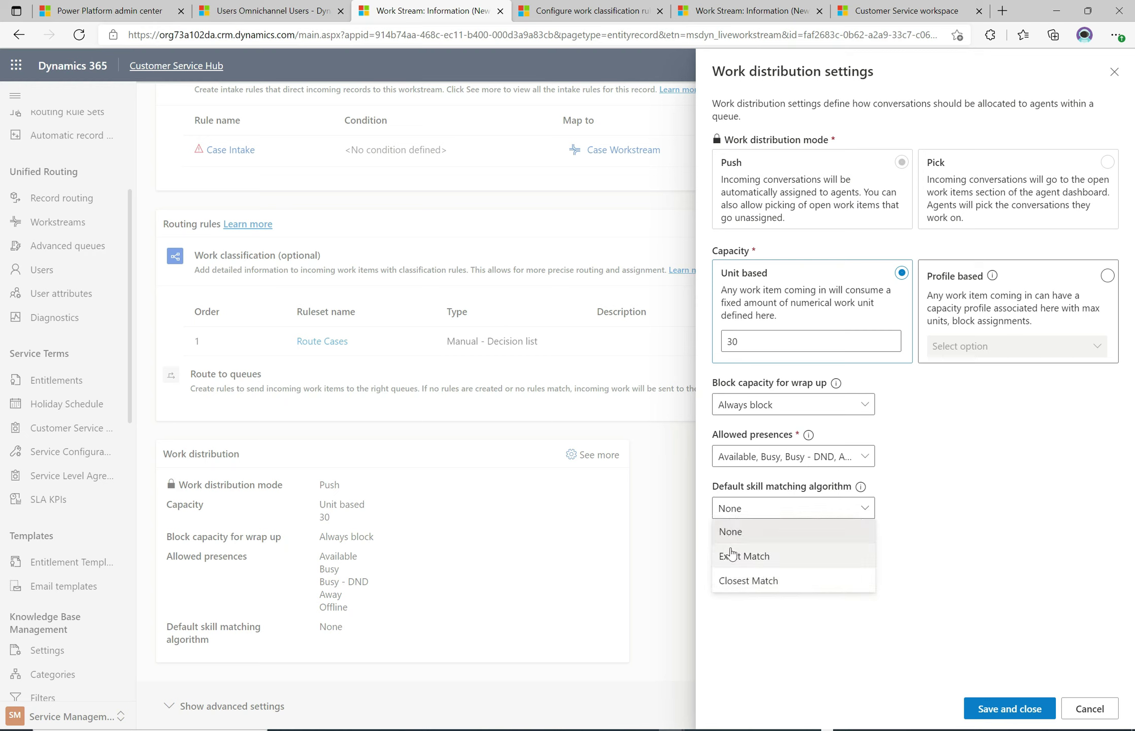
click(753, 557)
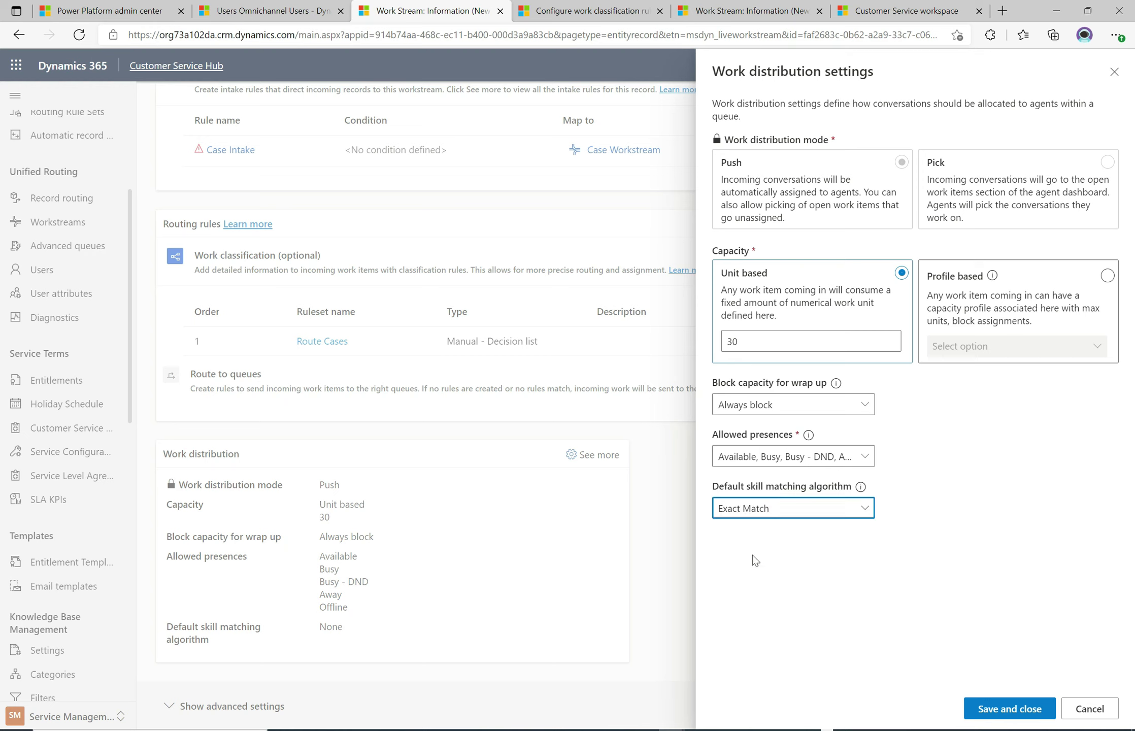
click(1000, 711)
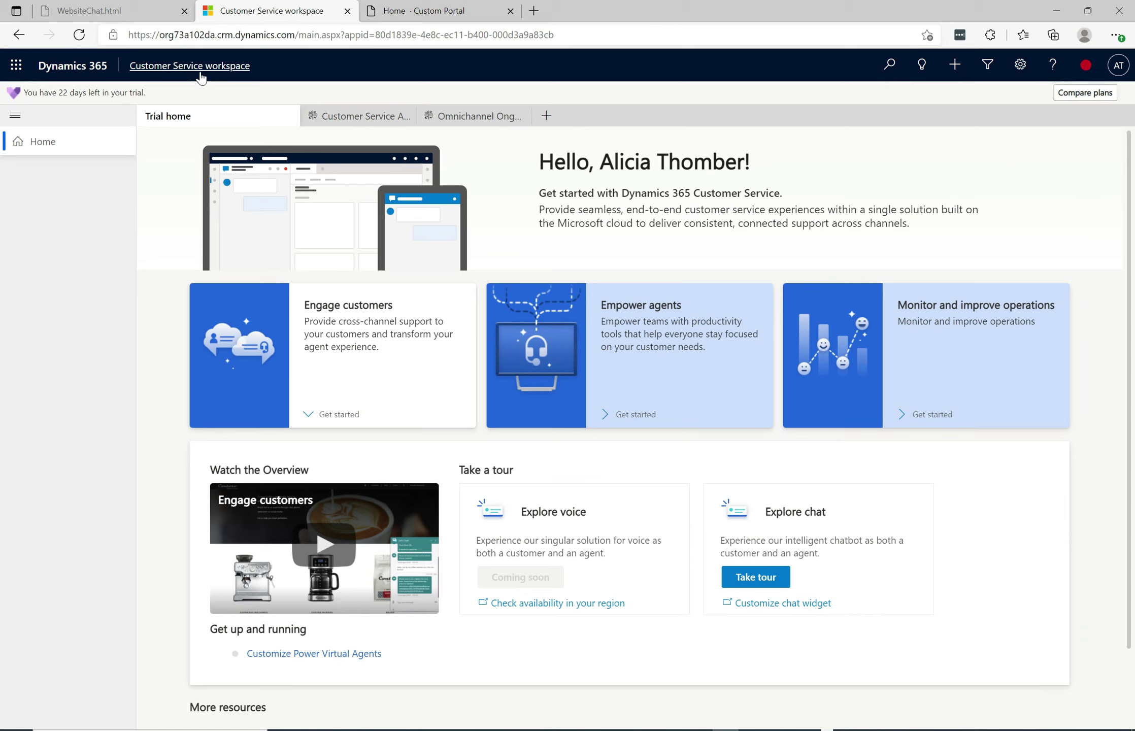
Switch to Customer Service workspace and start a new case from the agent dashboard for customer Fourth Coffee, titled "Support Test 1"
click(363, 116)
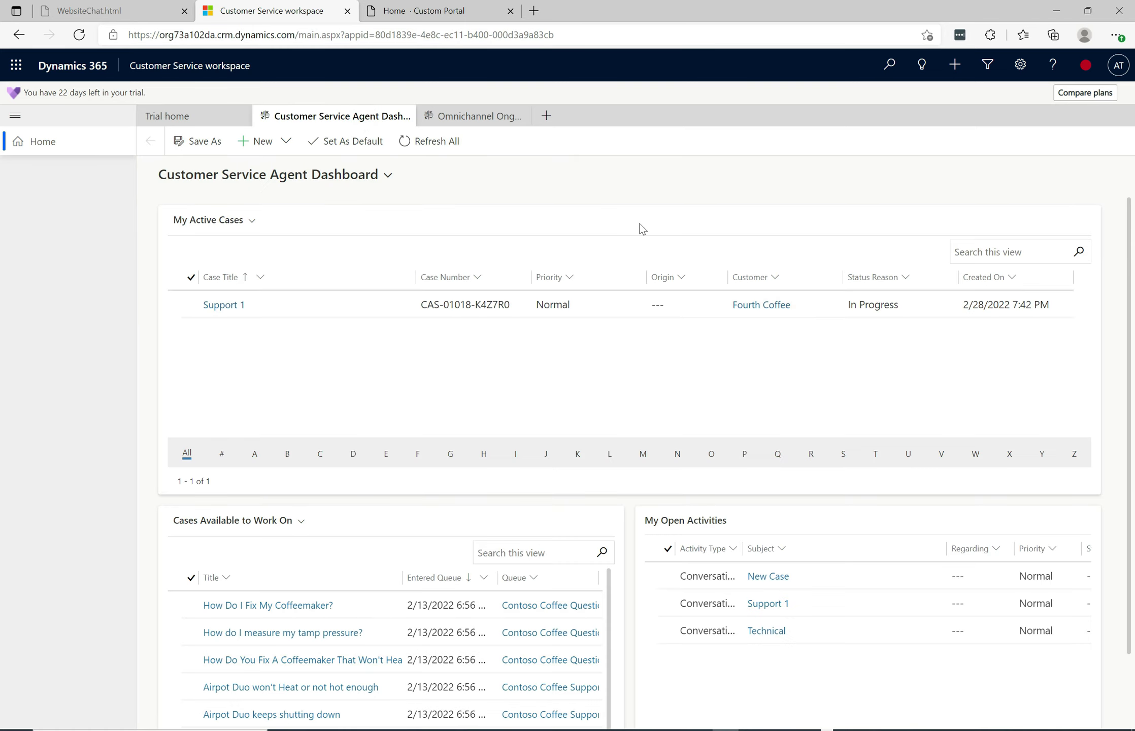
click(872, 218)
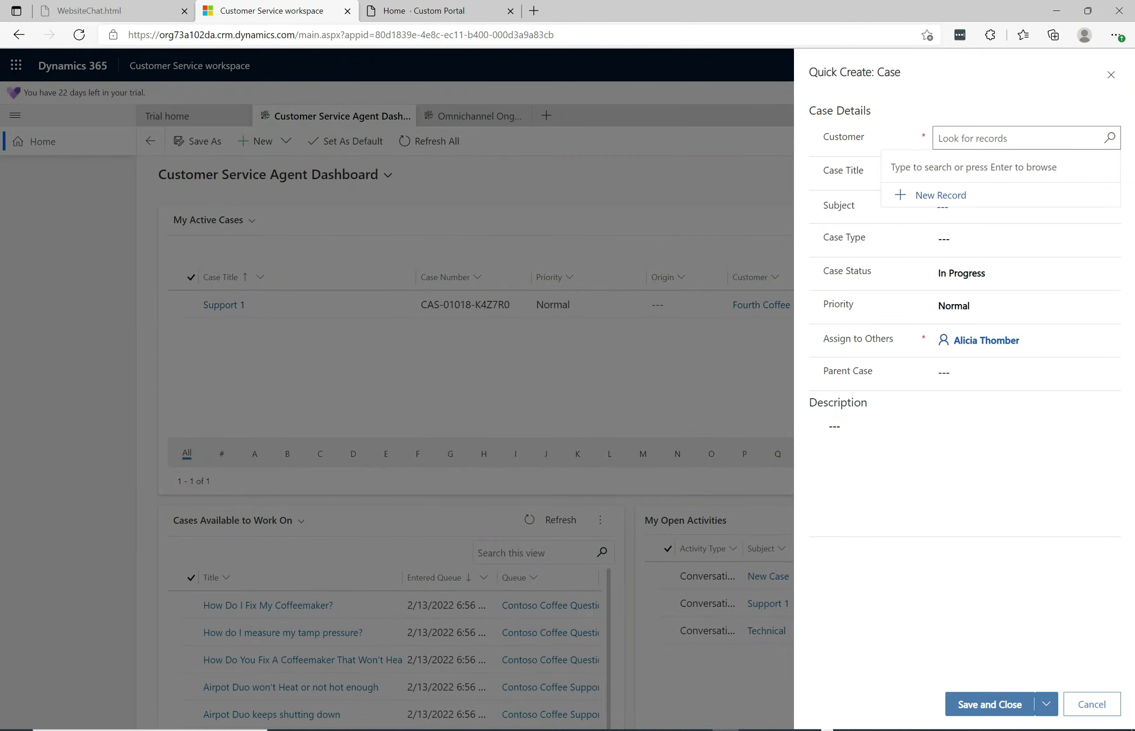
click(957, 238)
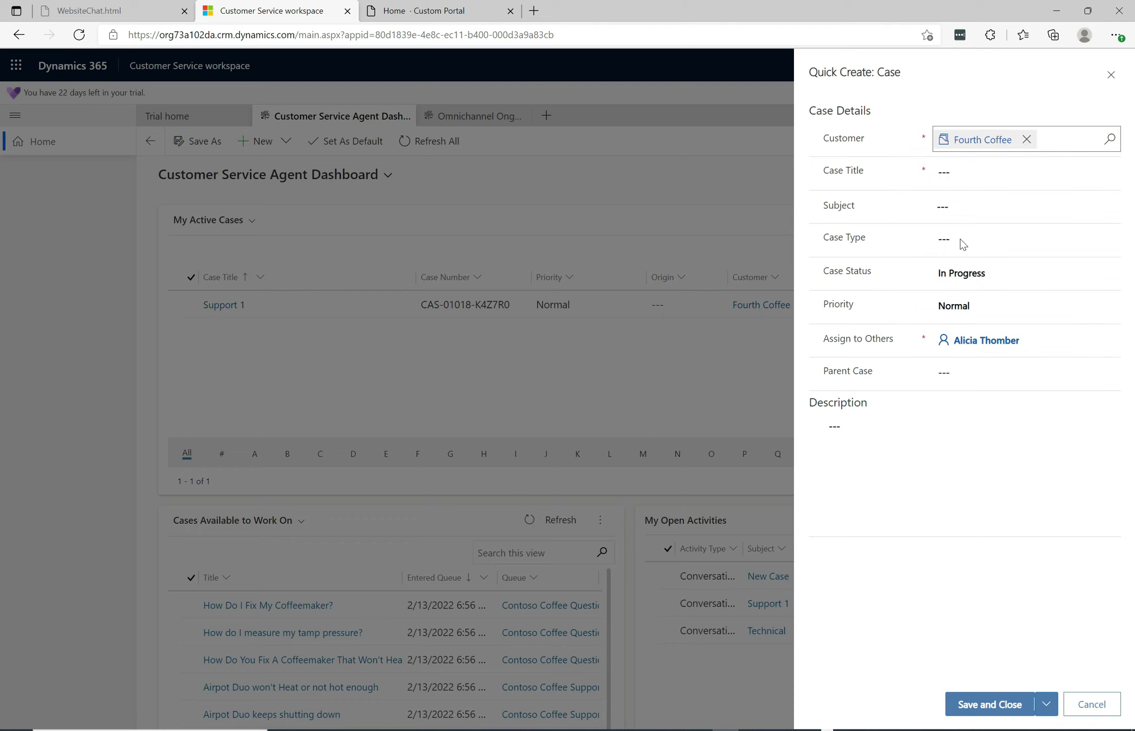
click(953, 175)
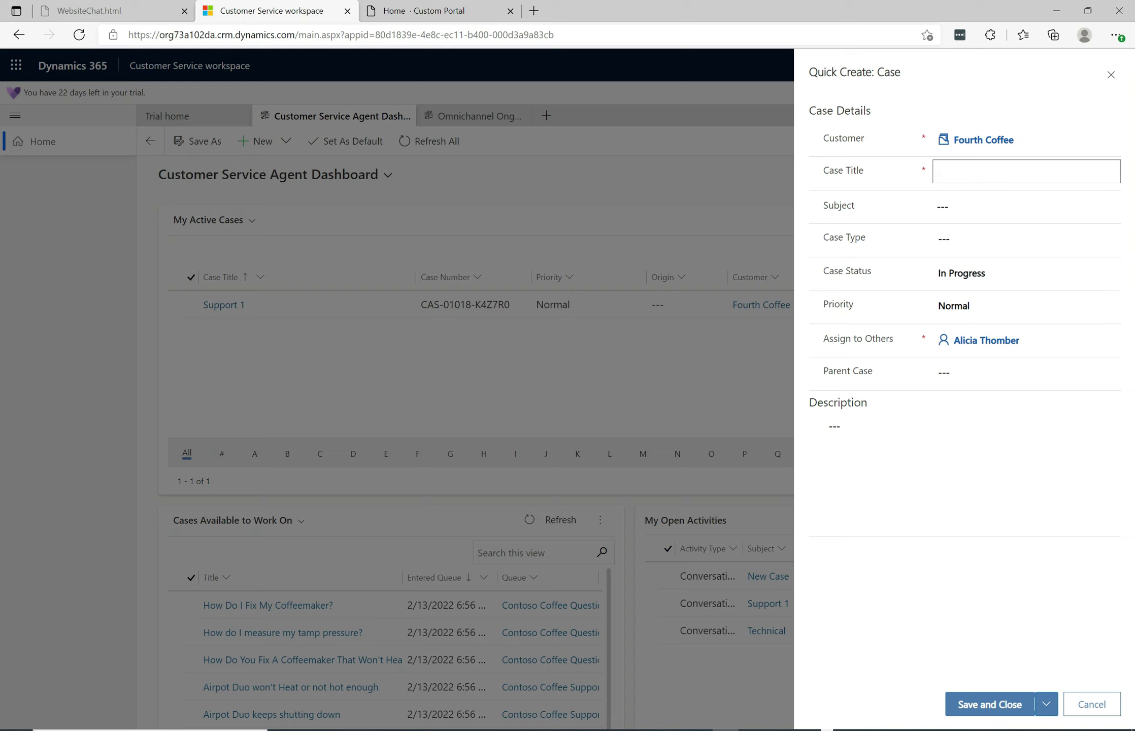
text(Support Test 1)
key(Tab)
key(Tab)
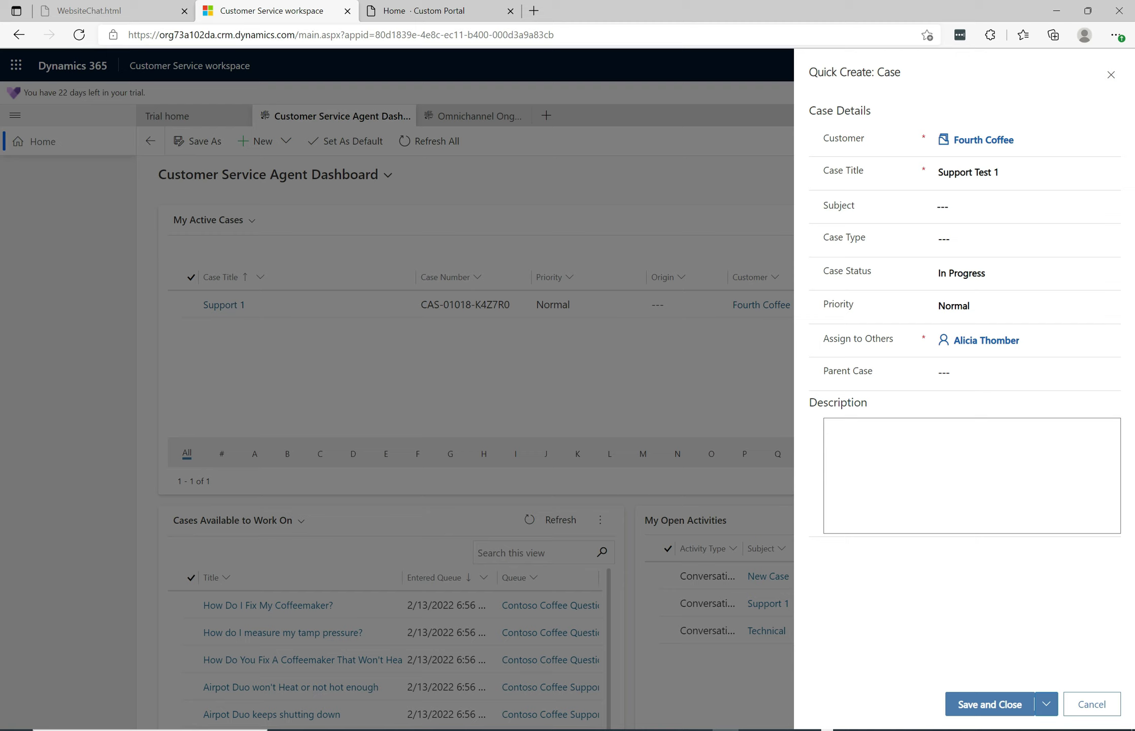
Enter the case description "Customer needs help setting up system." and save and close the case
text(help)
key(ctrl+a)
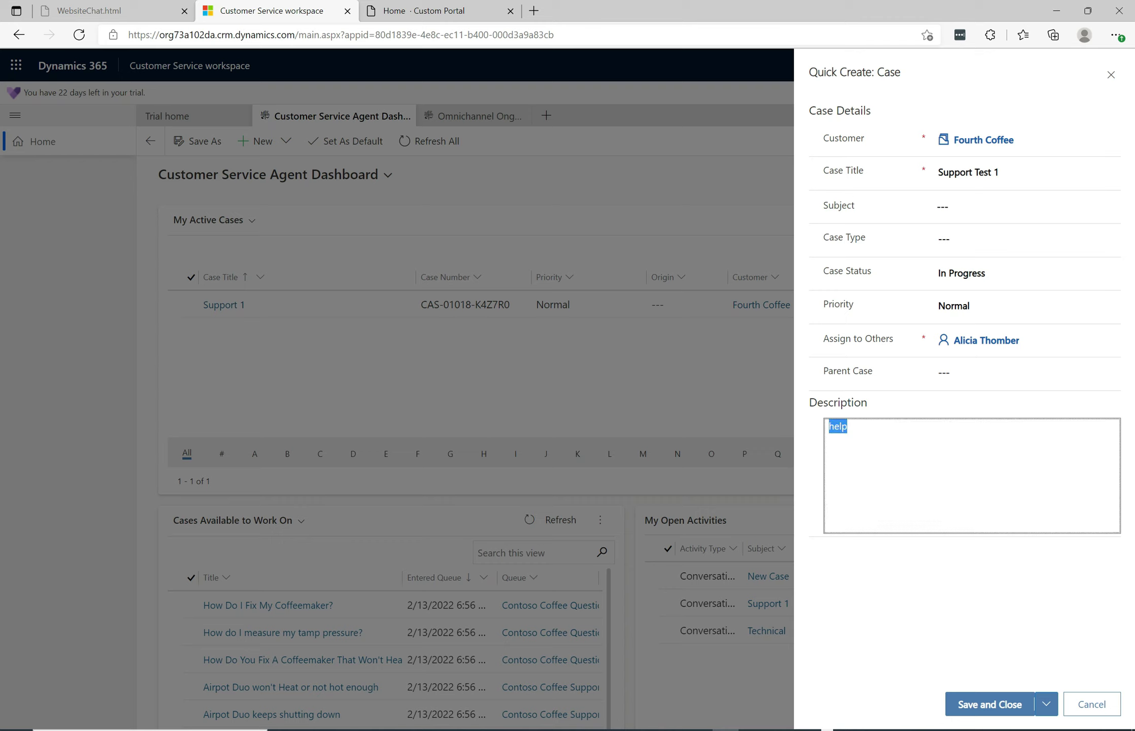
text(Customer needs help setting up system.)
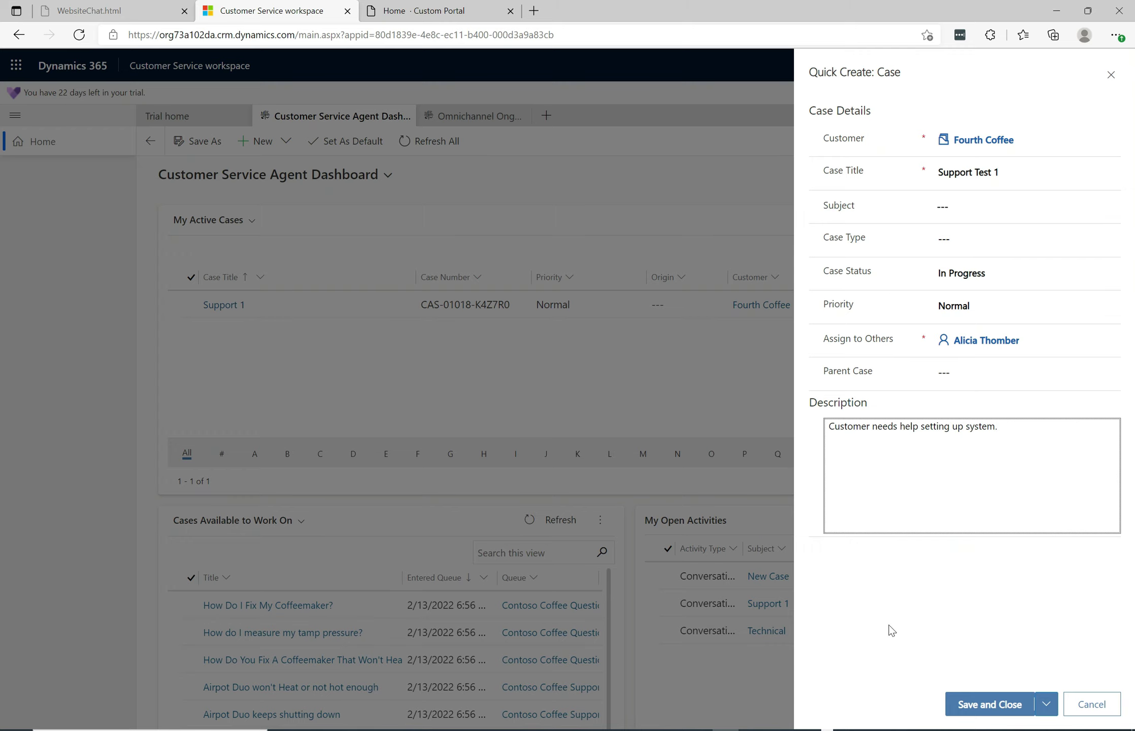
click(992, 711)
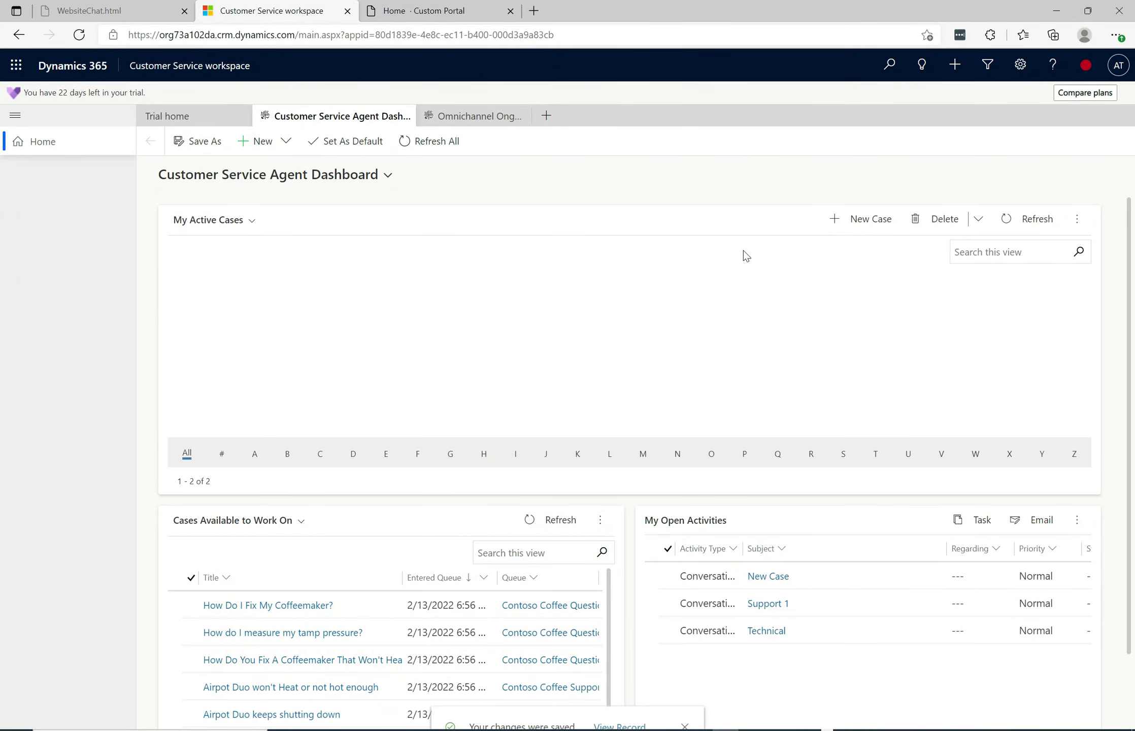
Start another case from the dashboard for customer Coffee Lab APJ, titled "New customer"
click(857, 224)
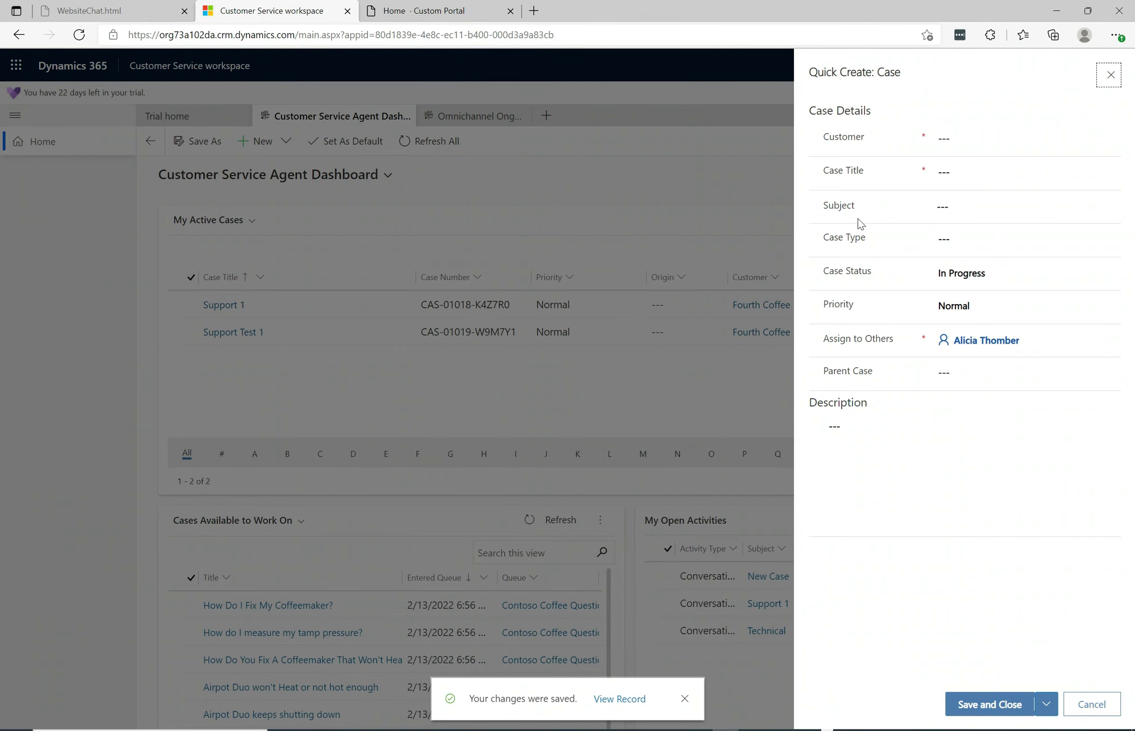
key(Return)
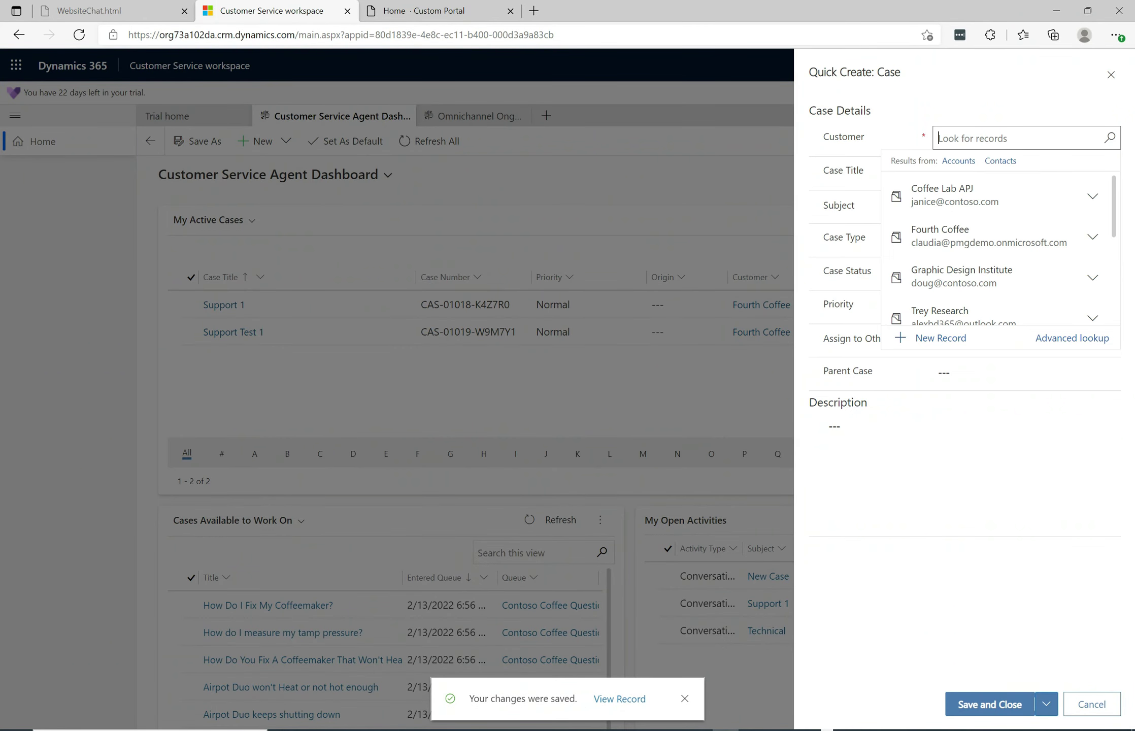
click(958, 197)
key(Tab)
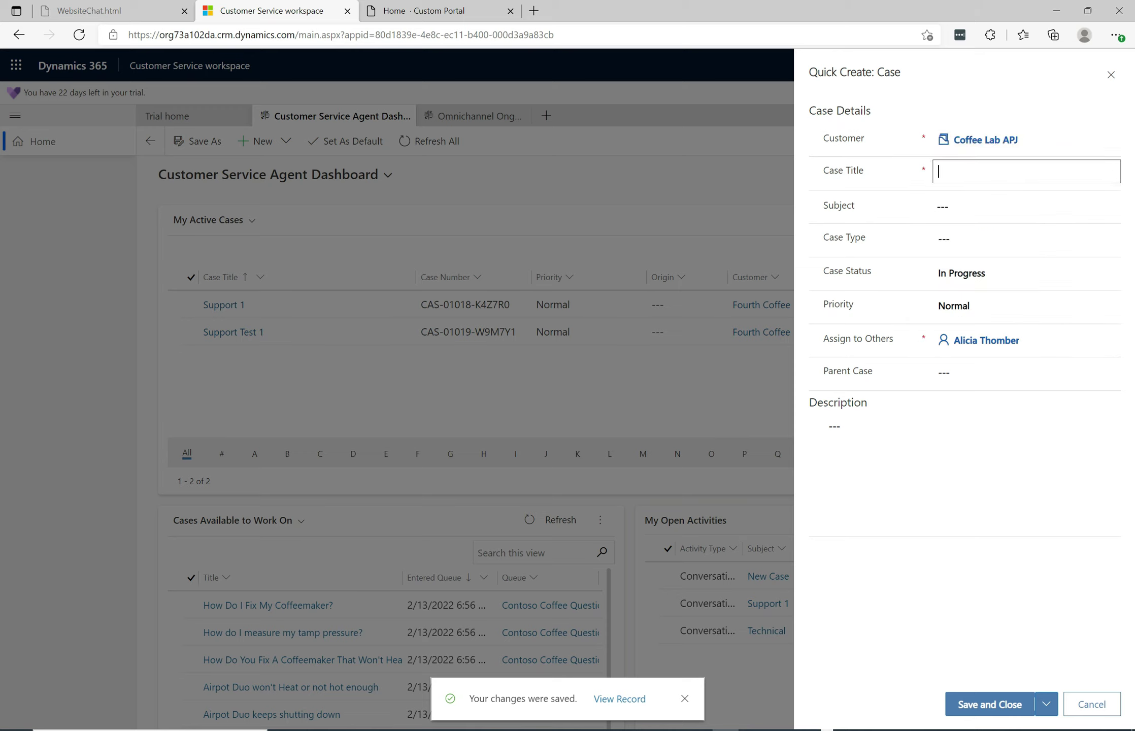
text(New customer)
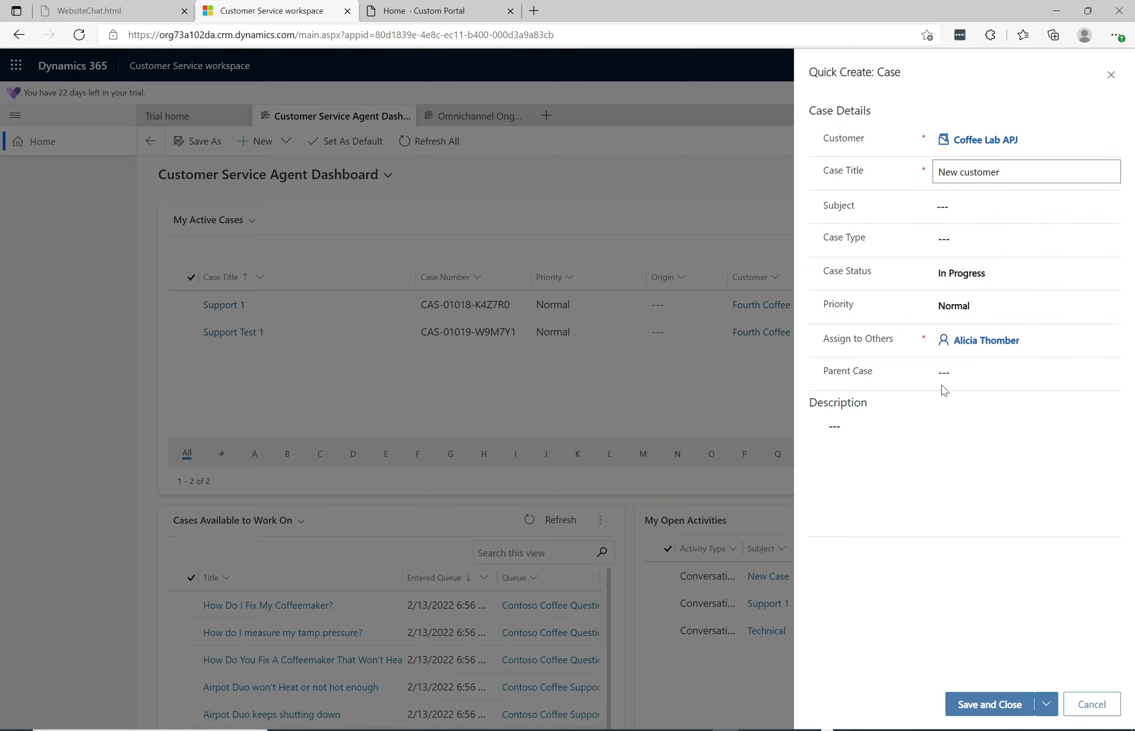
Enter the description "This is a new customer case." for the Coffee Lab APJ case and save and close it
click(943, 426)
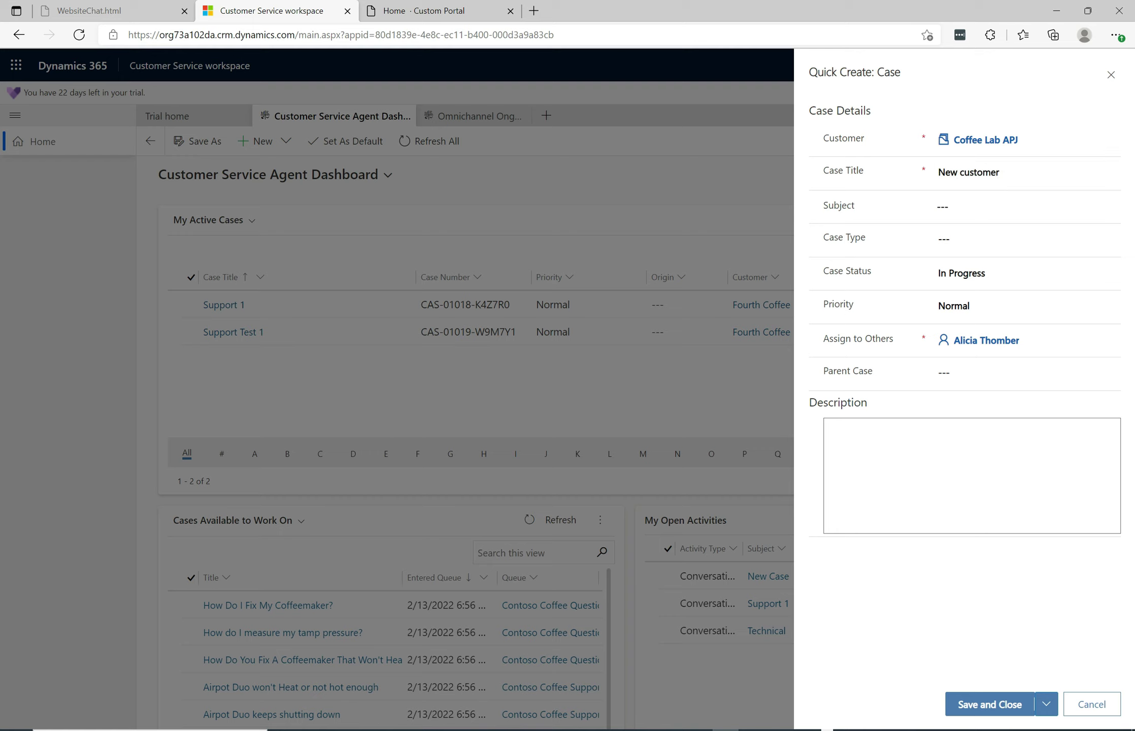
text(This a)
key(BackSpace)
key(BackSpace)
text(is a new customer case.)
click(993, 709)
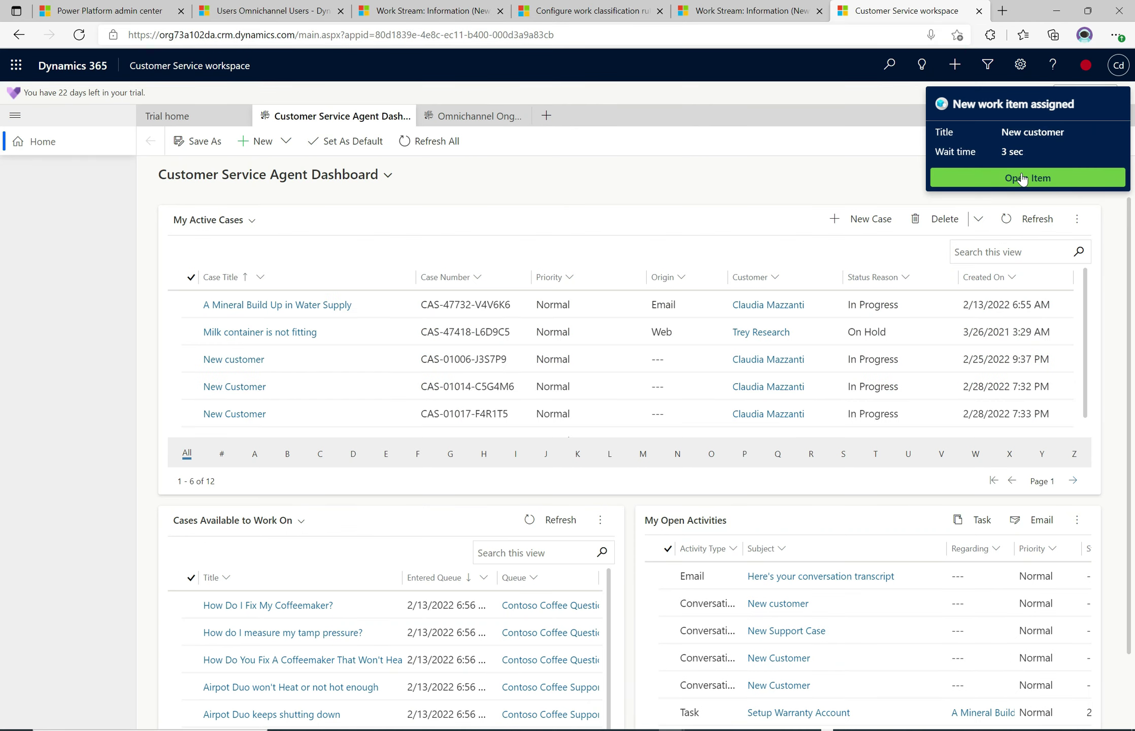
Open the assigned New customer work item in the sales agent's workspace and the Support Test 1 case in the support agent's workspace
click(1021, 177)
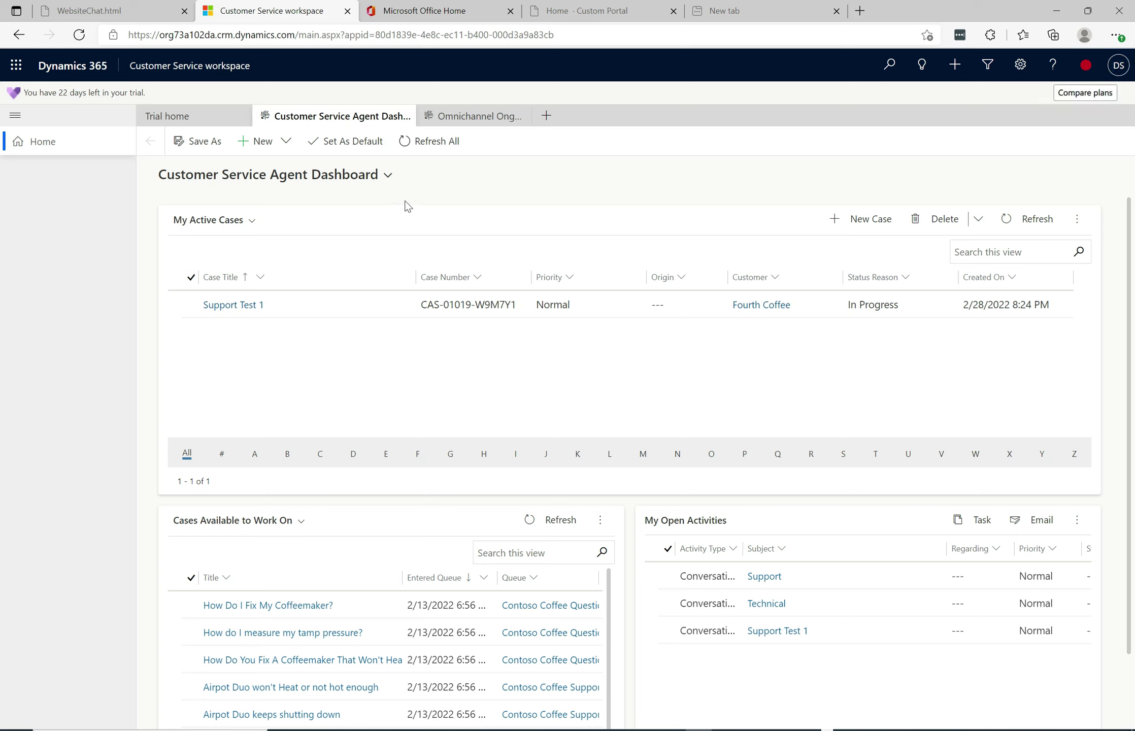
click(234, 306)
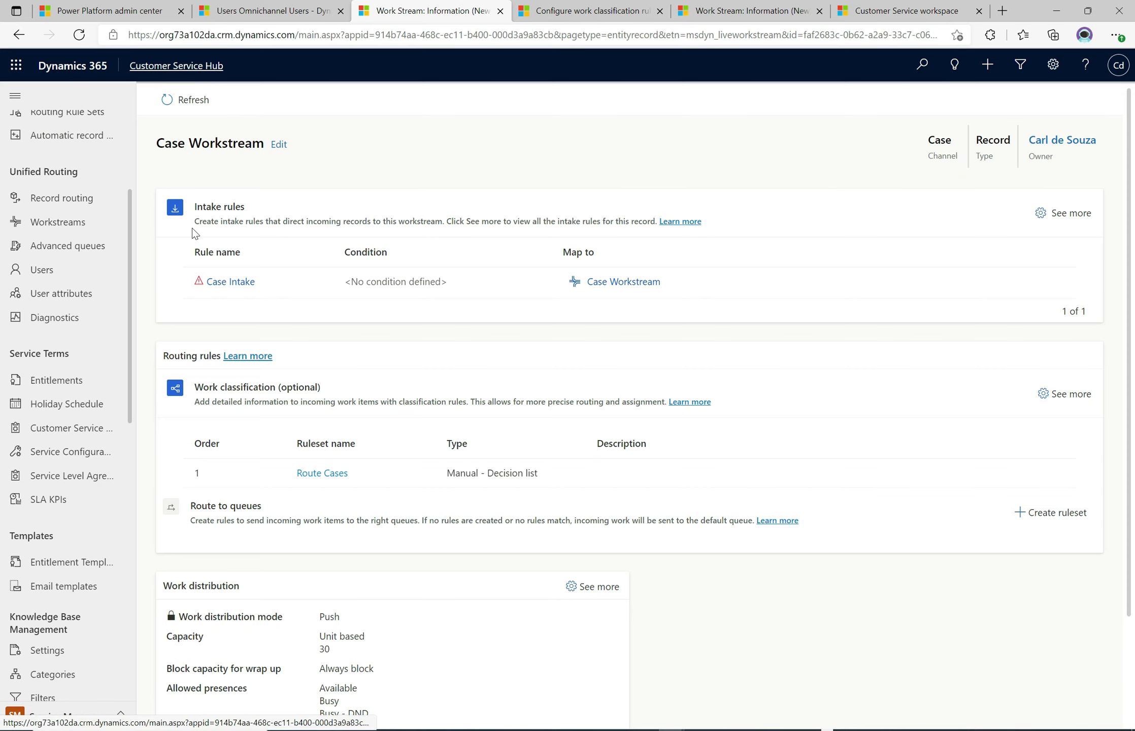
Examine the routing diagnostics of the Support Test 1 case, covering its intake, Route Cases classification and assignment stages
click(71, 324)
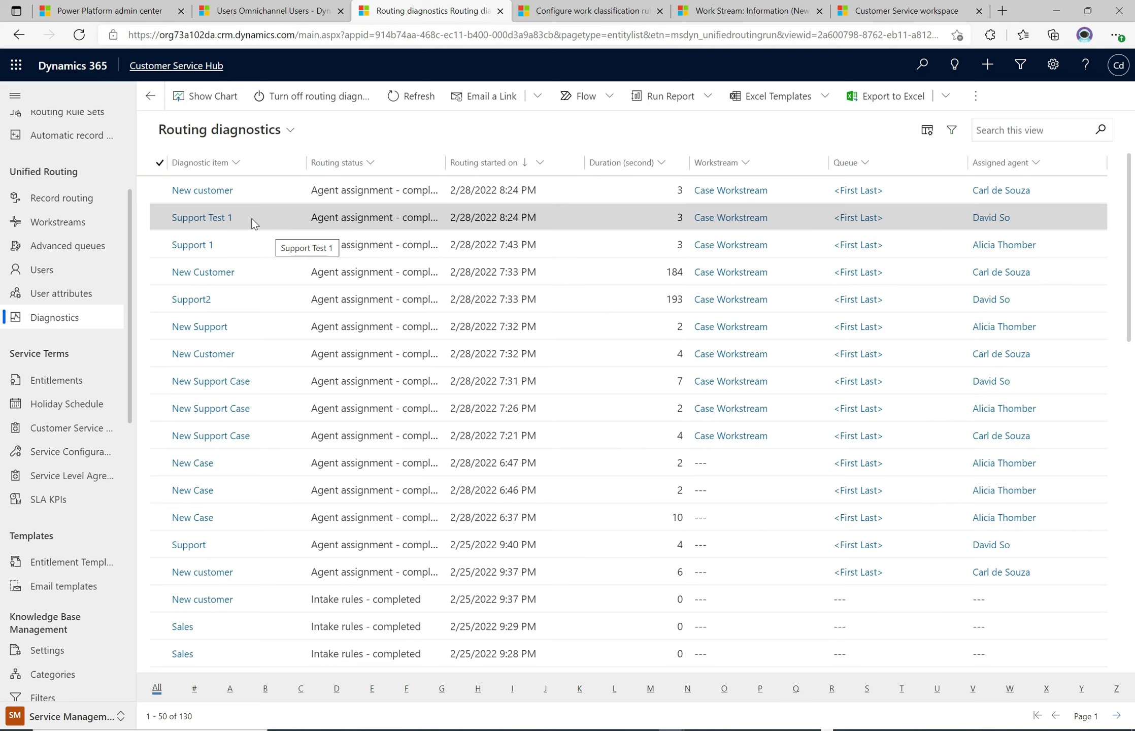
click(211, 218)
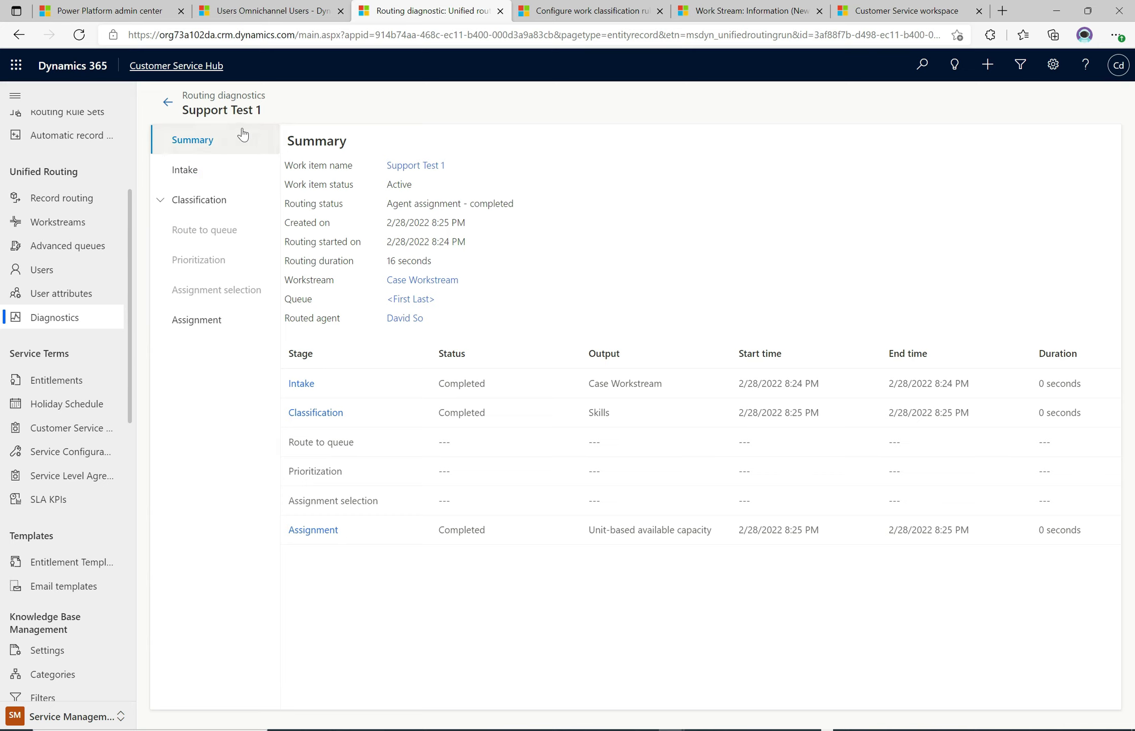
click(195, 173)
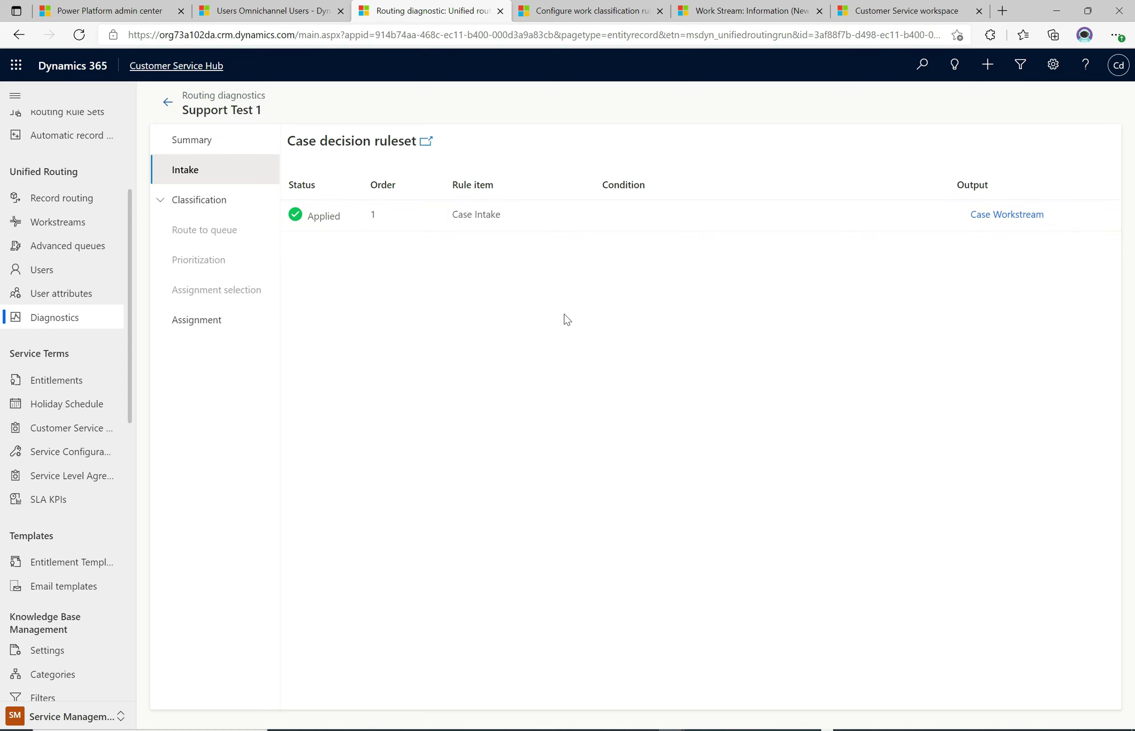
click(622, 231)
click(186, 207)
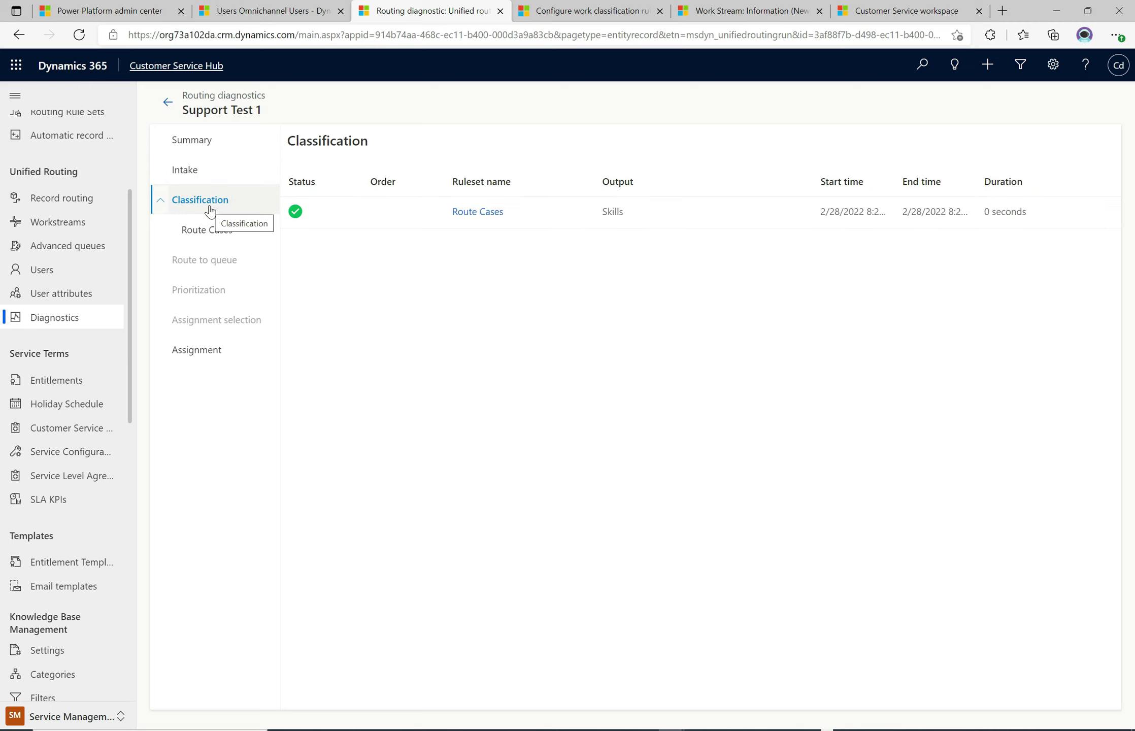
click(208, 239)
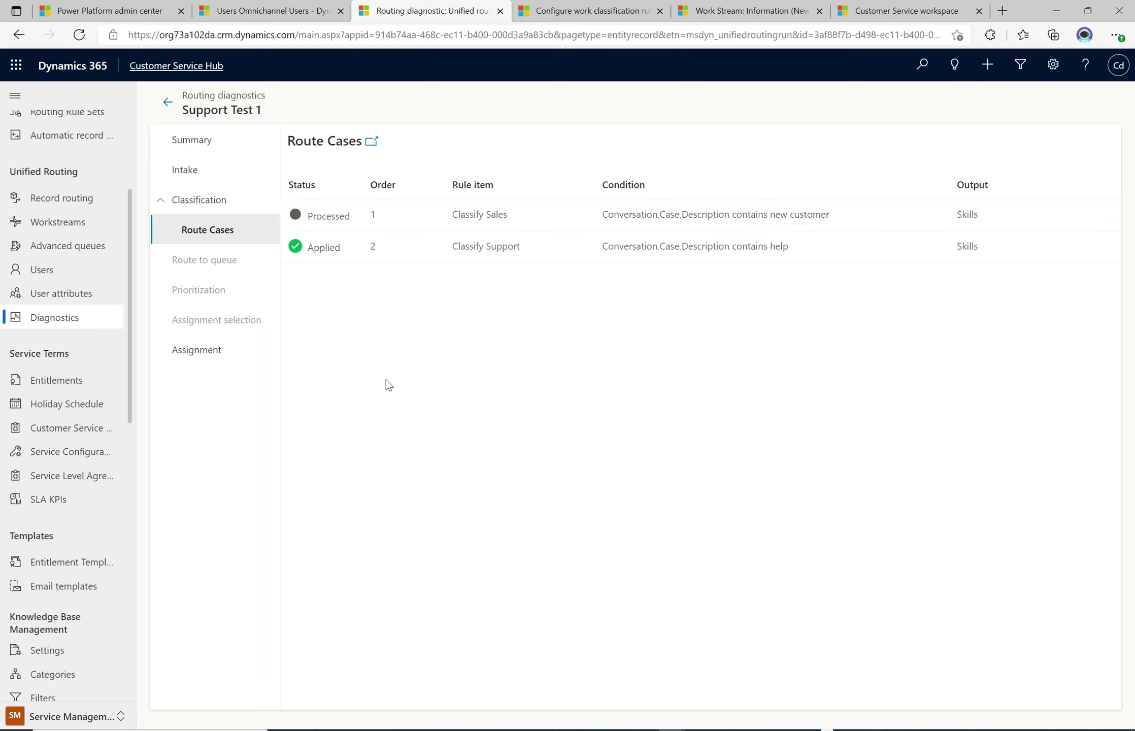
click(194, 354)
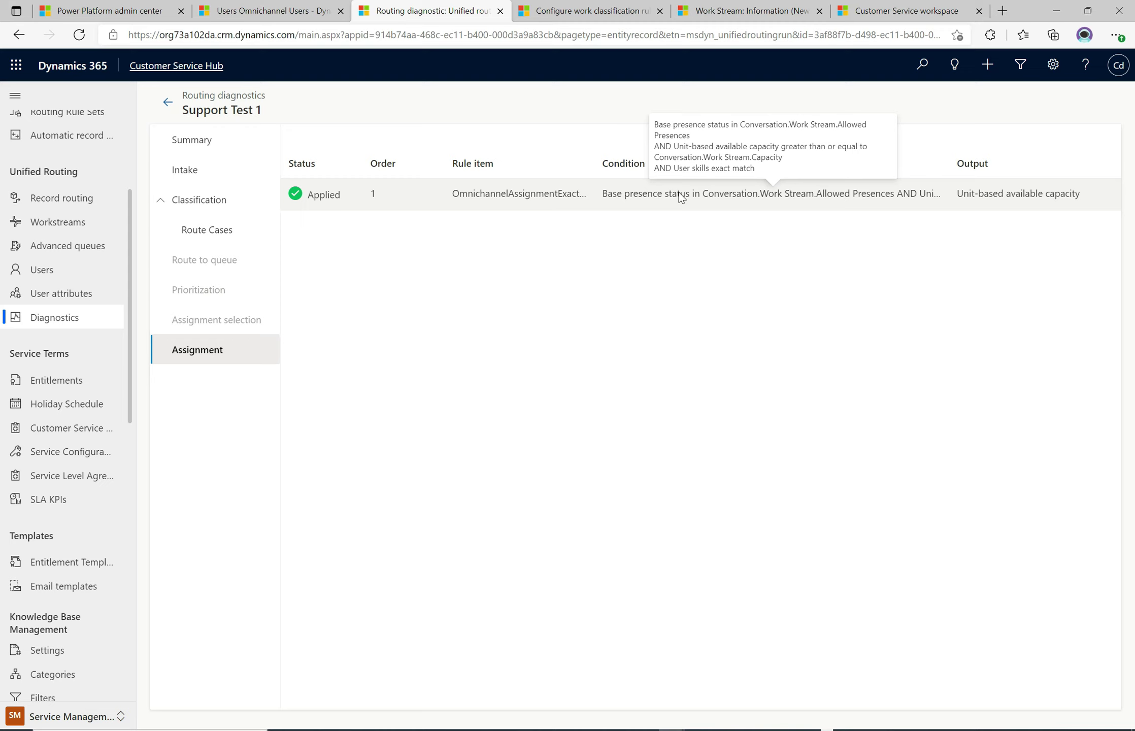
Examine the Route Cases classification and assignment stages in the routing diagnostics of the latest New customer case
click(169, 103)
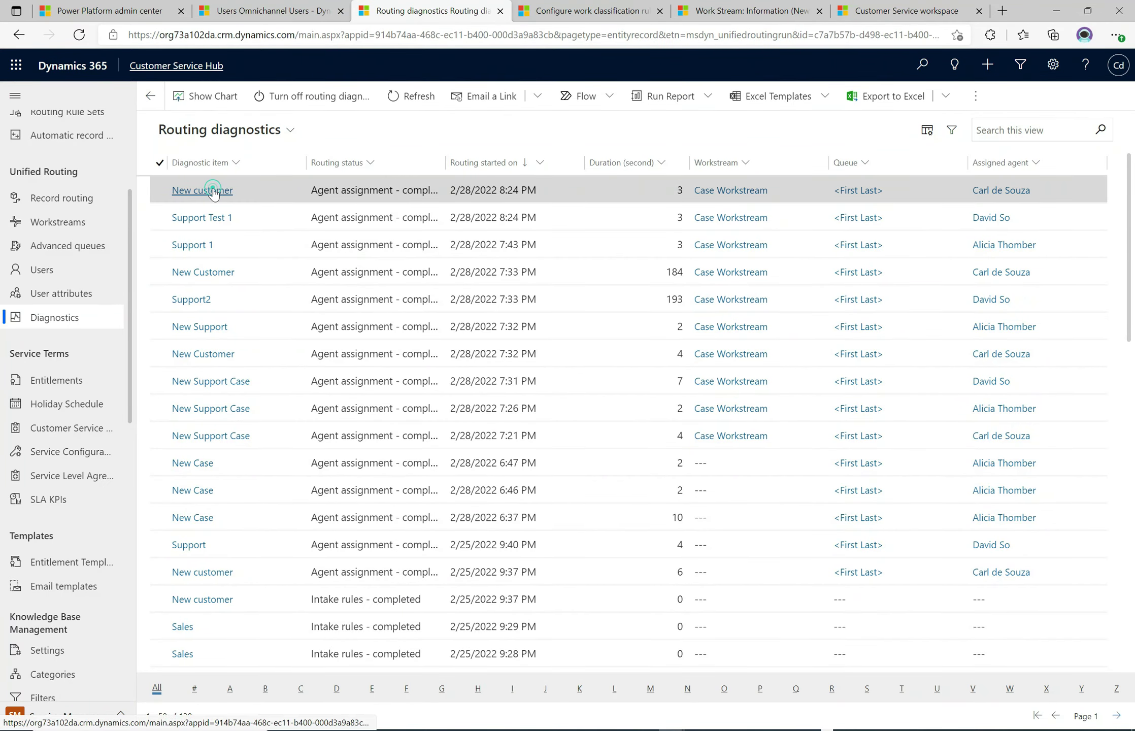
click(210, 188)
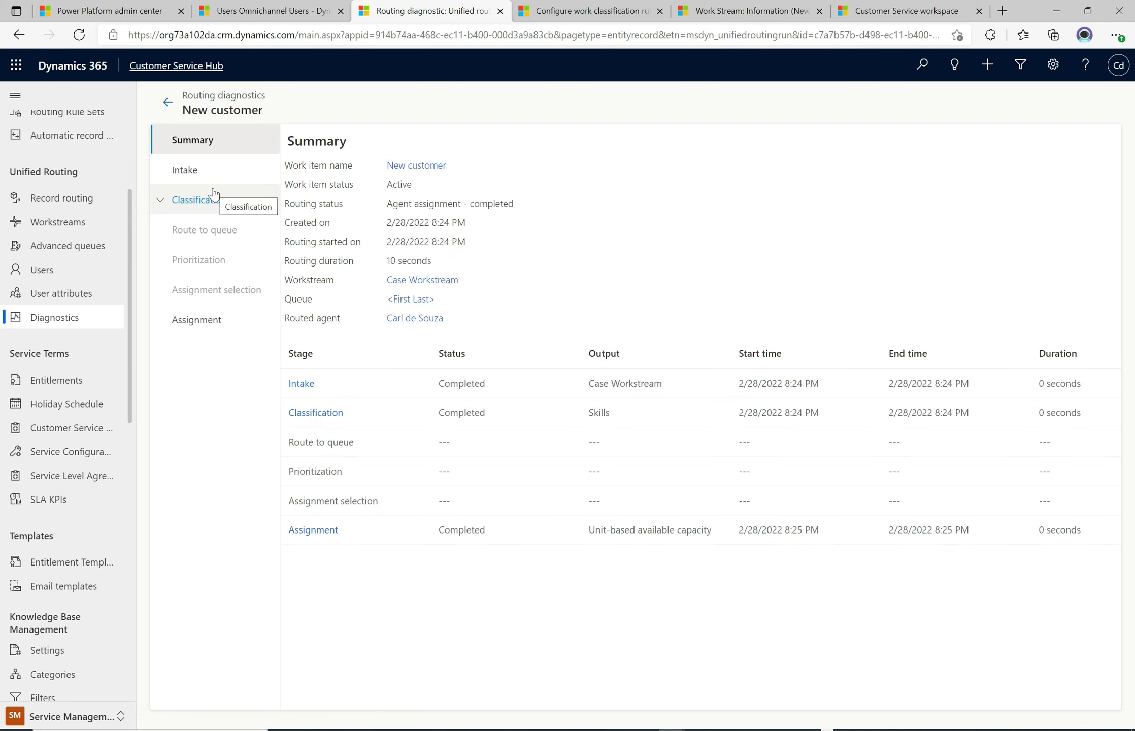
click(188, 200)
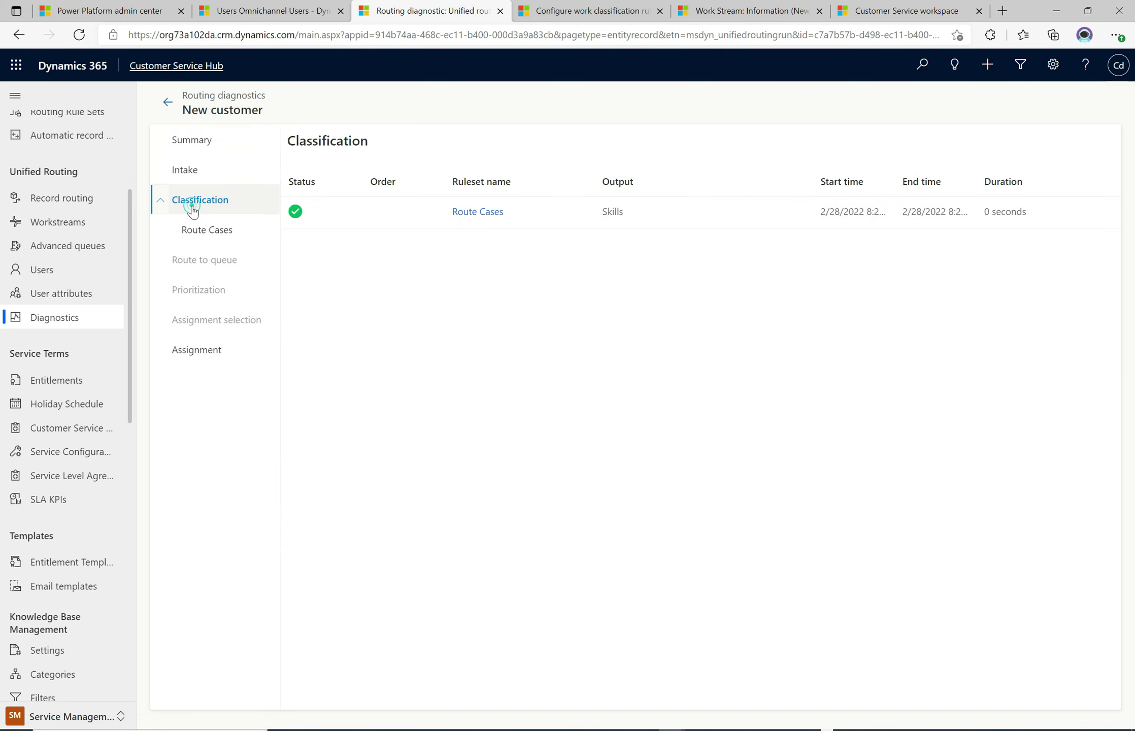
click(209, 233)
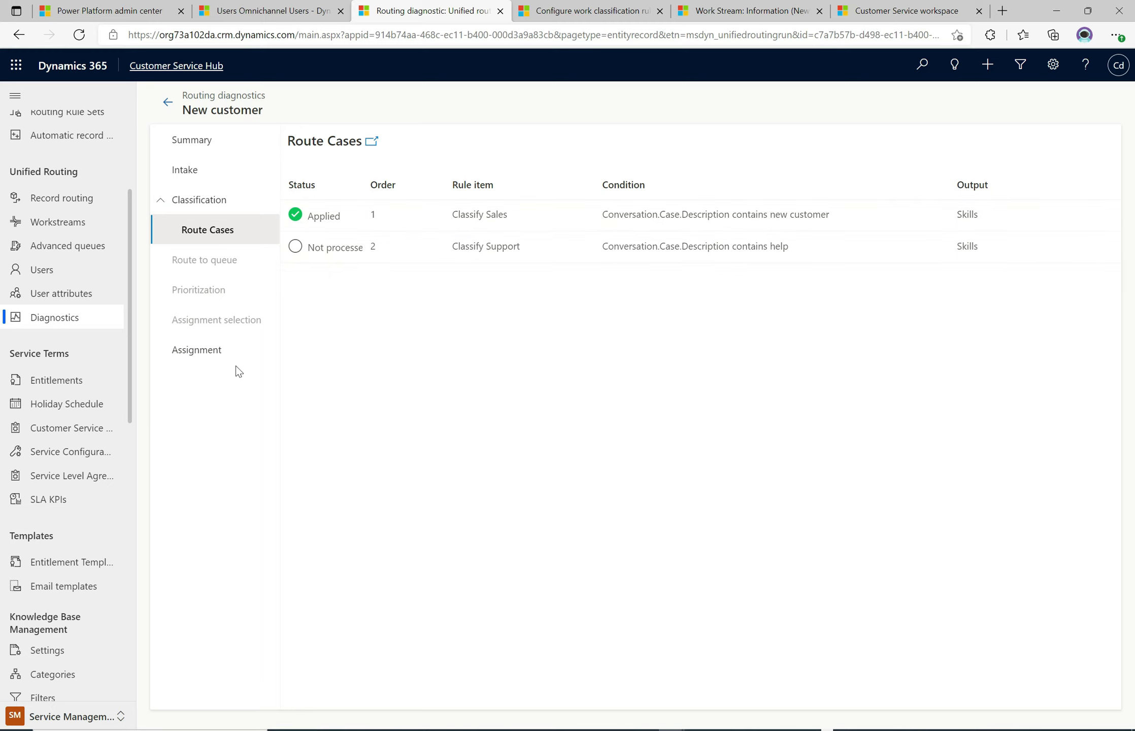
click(215, 355)
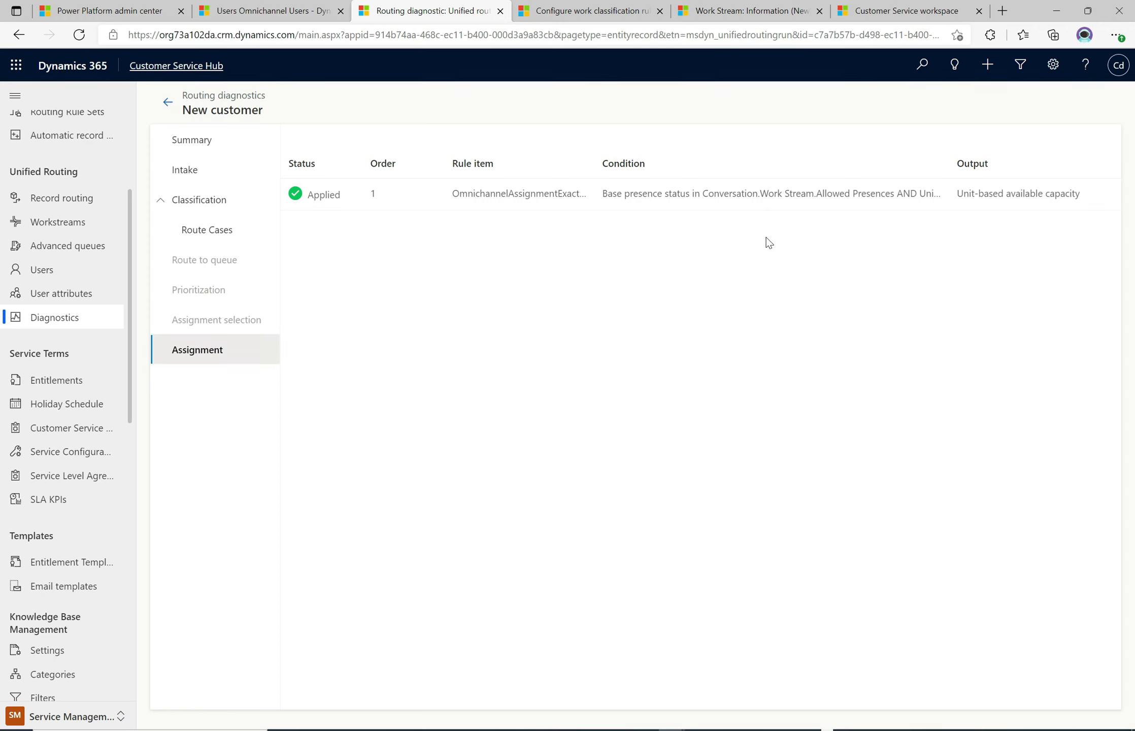